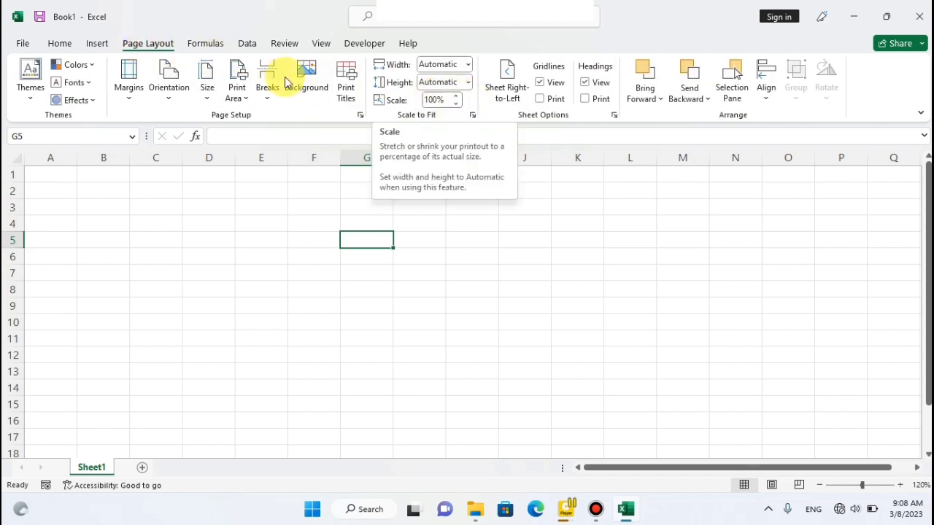
Display the formula commands to look over the function library.
click(207, 44)
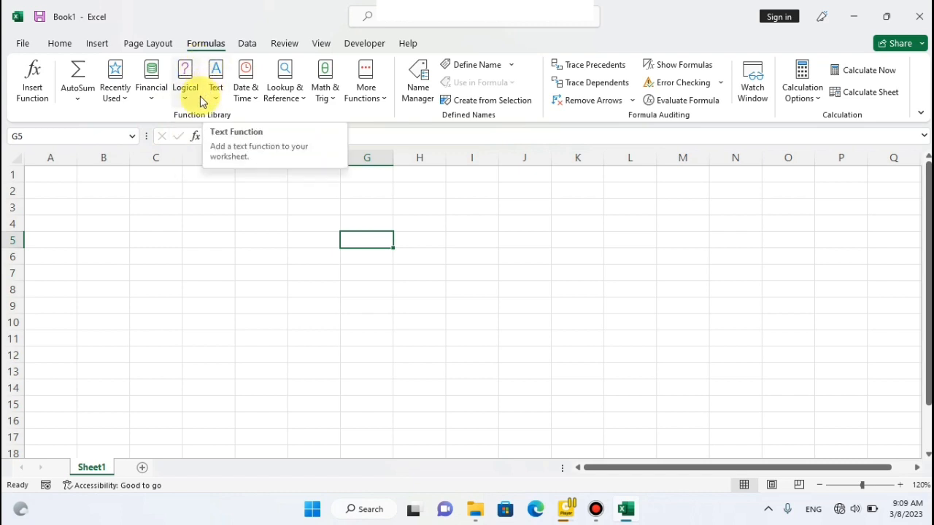
drag(150, 194, 479, 195)
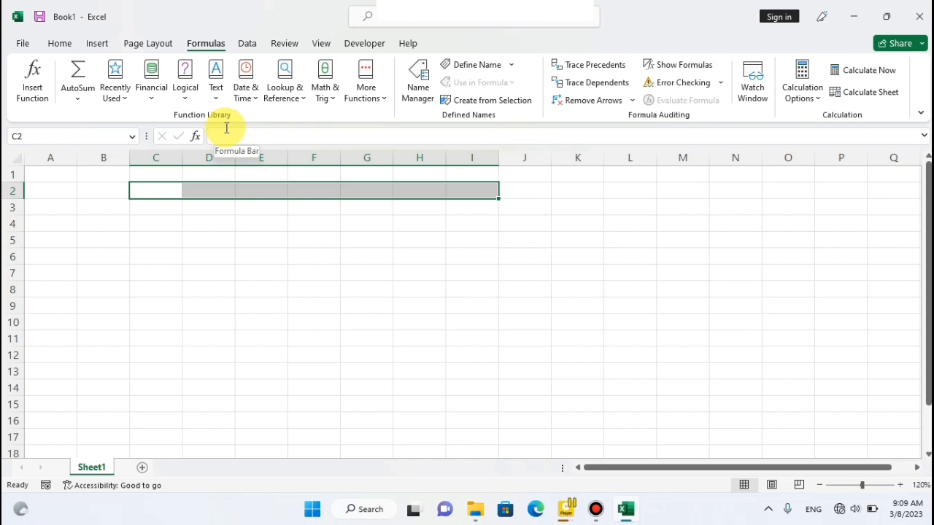
click(175, 255)
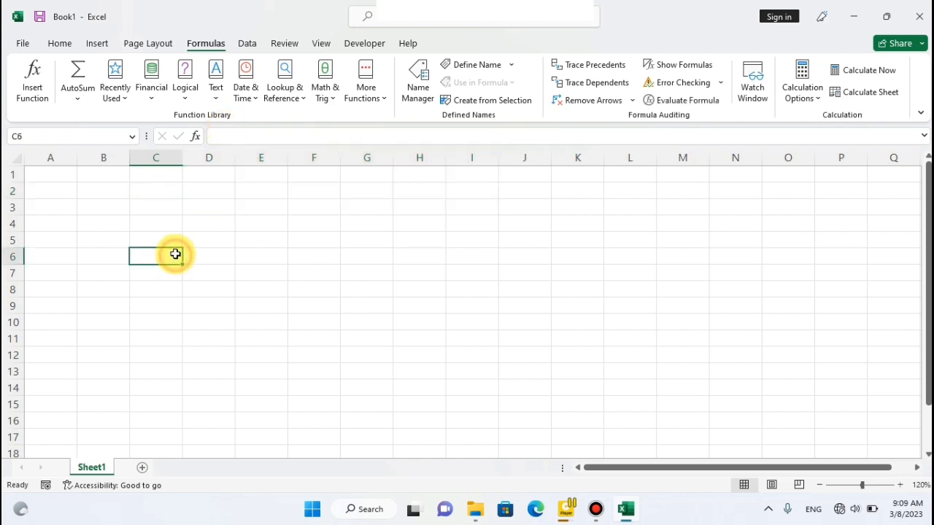
click(162, 176)
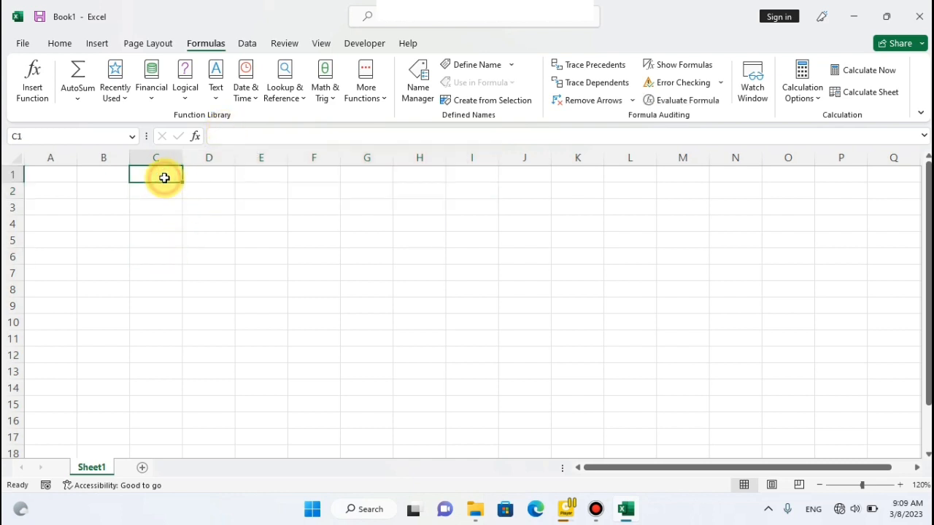
click(158, 204)
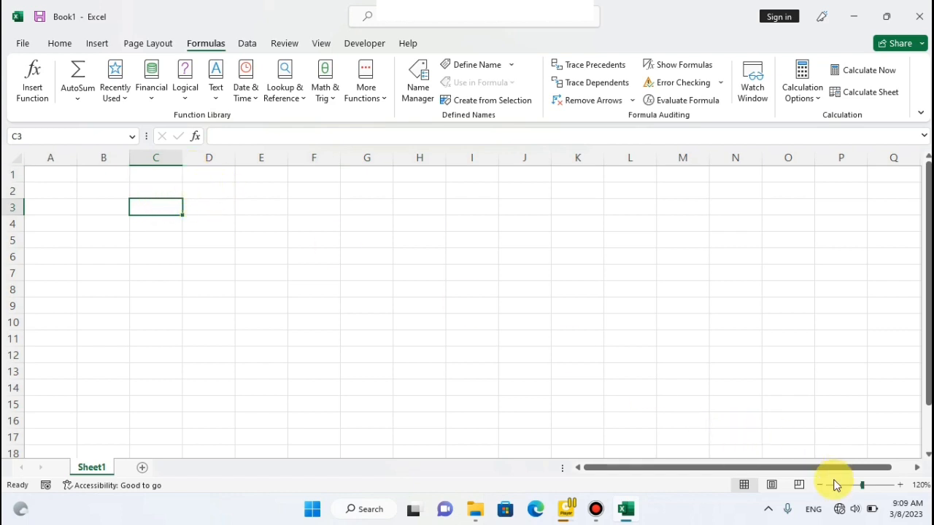
Enter the label "formula" in cell A1.
click(901, 486)
click(902, 487)
click(901, 486)
click(901, 487)
click(902, 487)
click(901, 486)
click(901, 486)
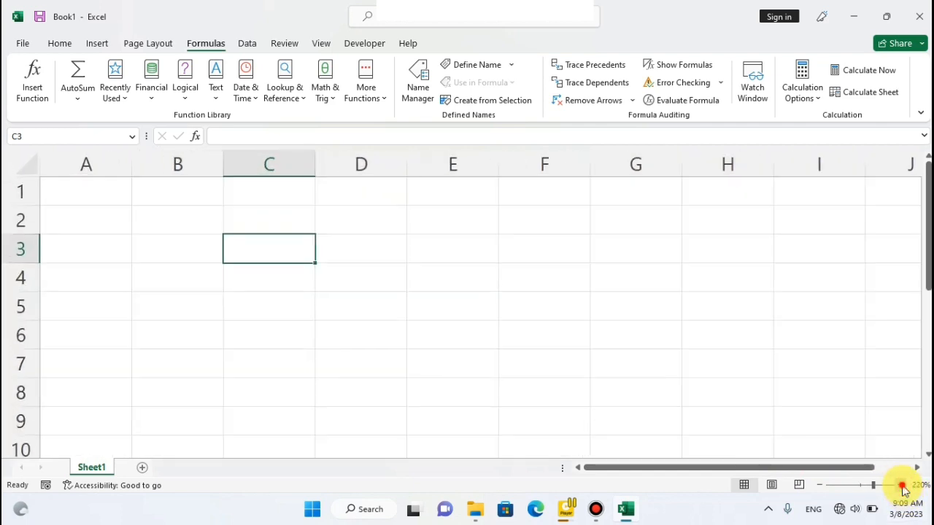
click(901, 487)
click(901, 487)
click(105, 196)
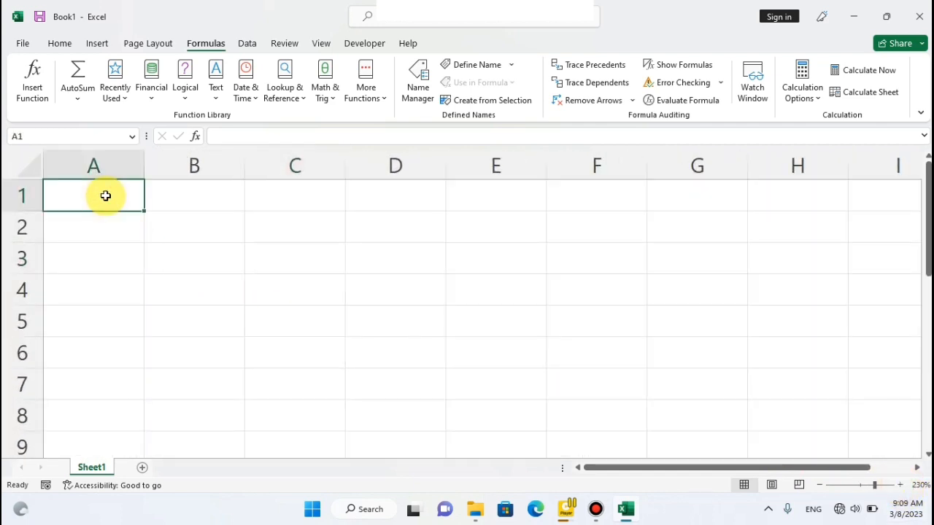
text(f)
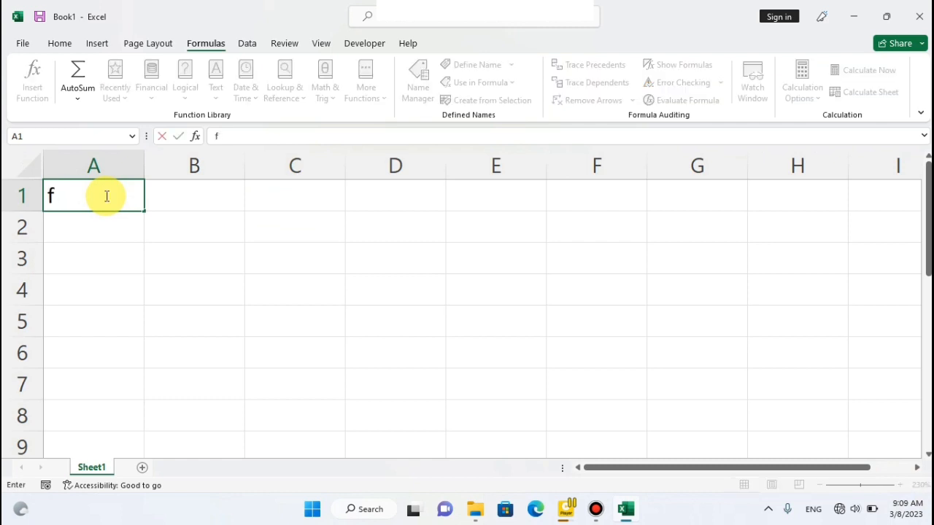
text(irmula)
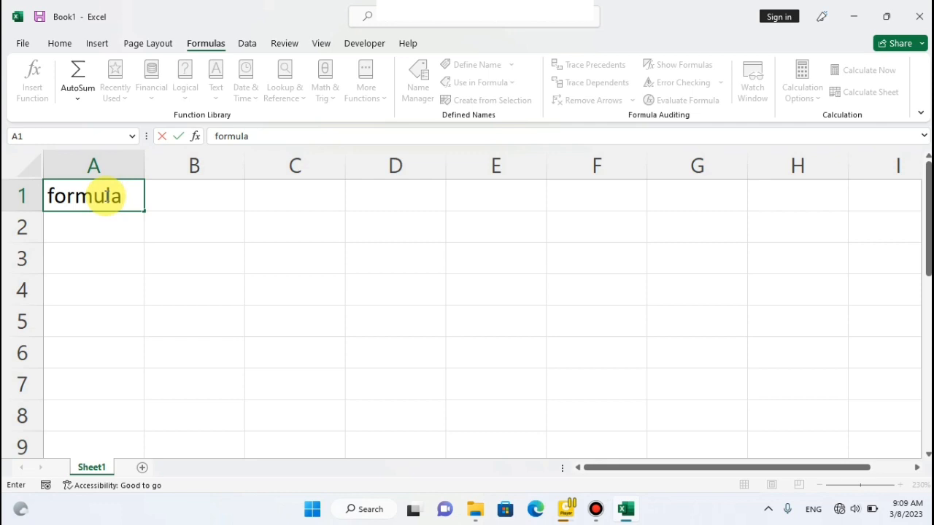
key(Return)
Enter the label "Function" in cell A2.
text(fu)
key(BackSpace)
text(Function)
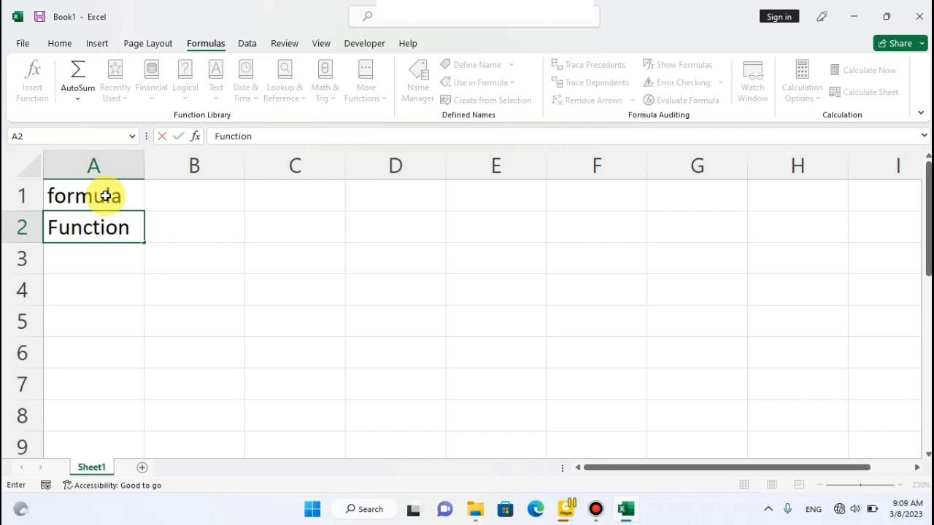
click(192, 217)
click(194, 197)
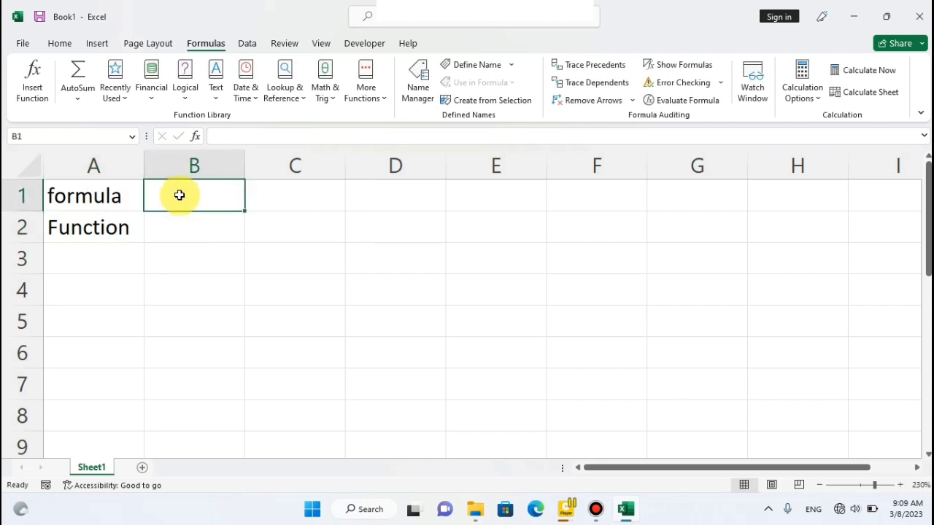
click(123, 186)
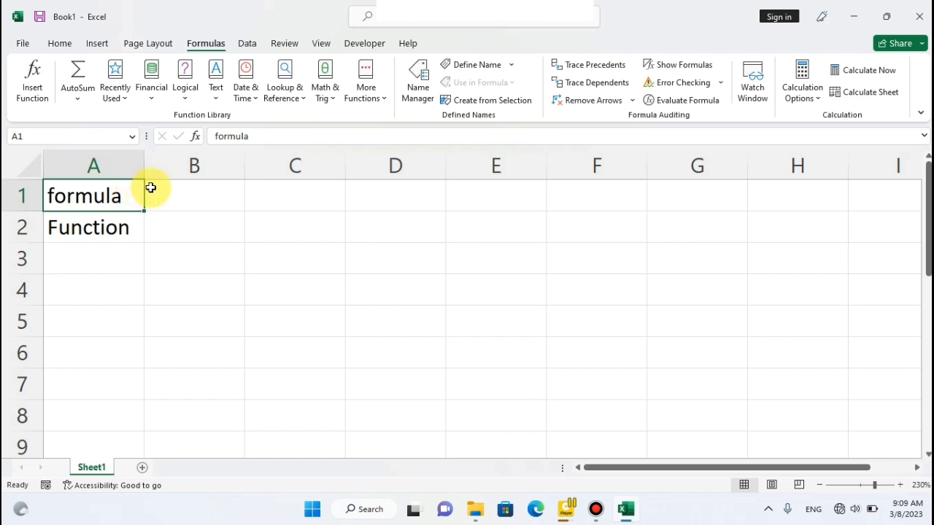
click(155, 188)
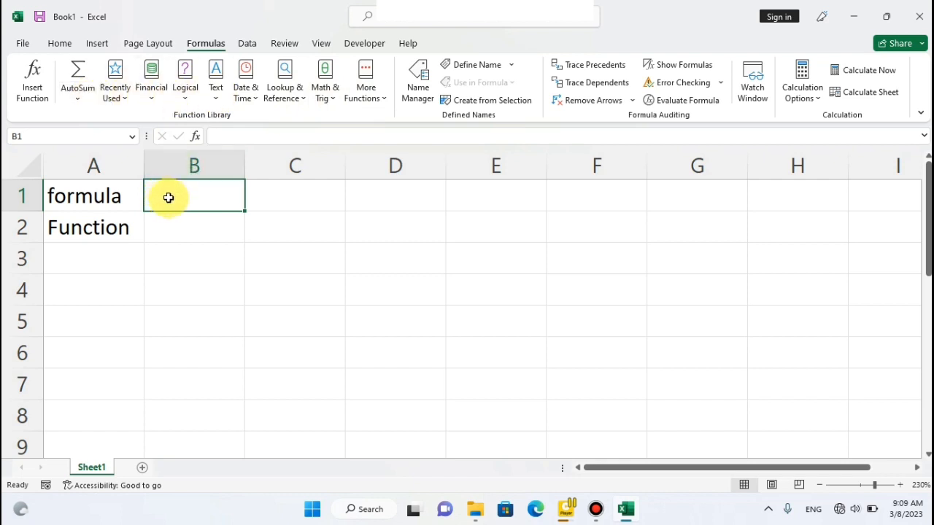
click(354, 209)
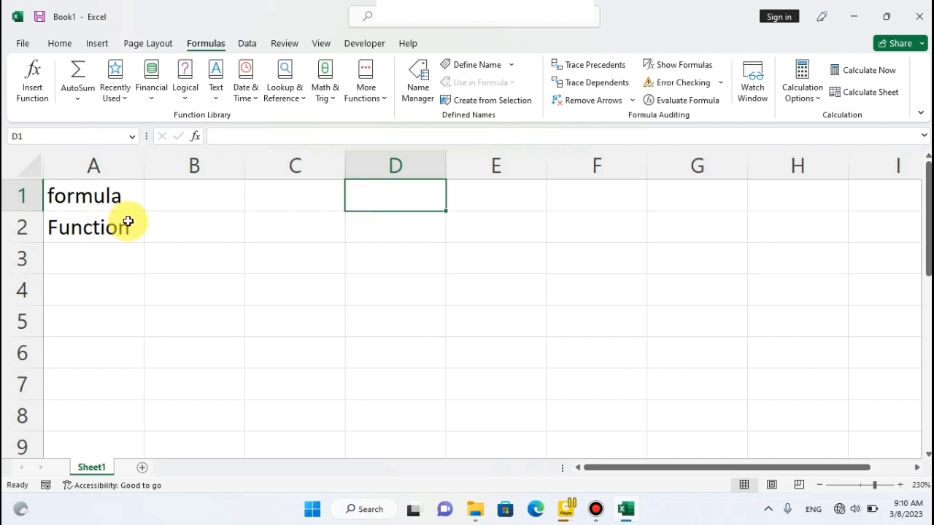
click(128, 221)
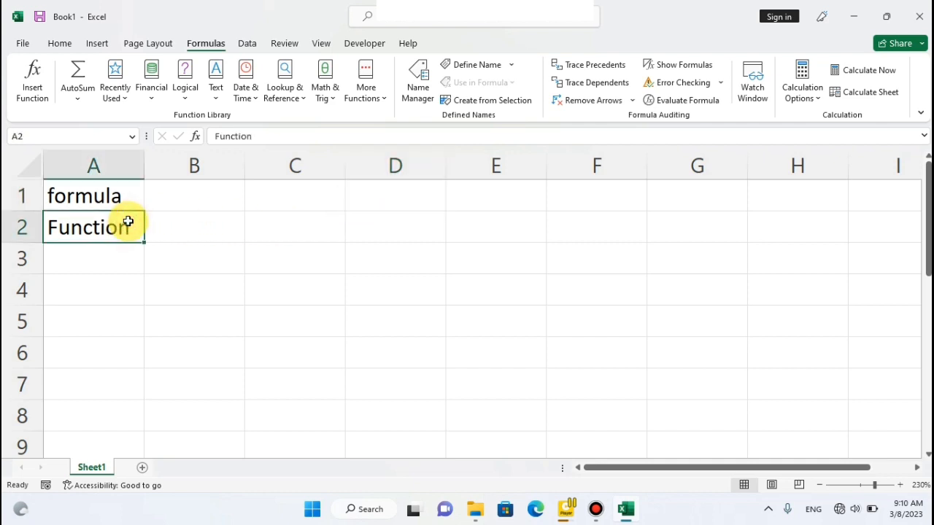
click(187, 201)
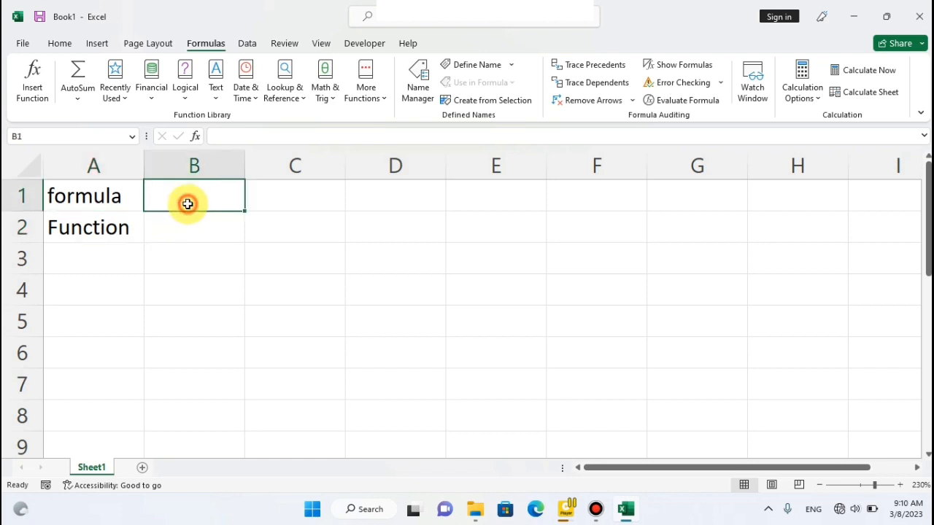
click(264, 193)
click(219, 191)
click(264, 191)
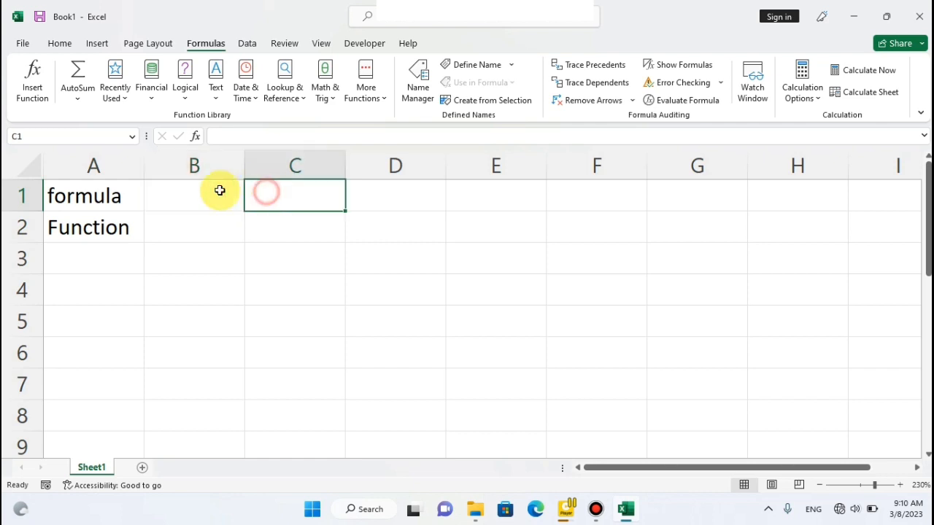
click(219, 192)
click(256, 192)
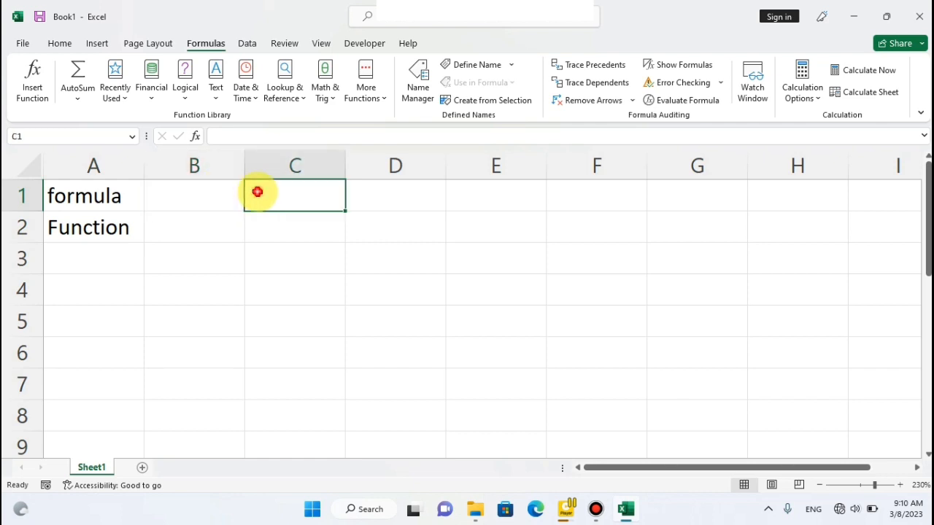
Enter the formula =B1+C1 in cell D1 to add the two cells beside the "formula" label.
click(359, 196)
text(=)
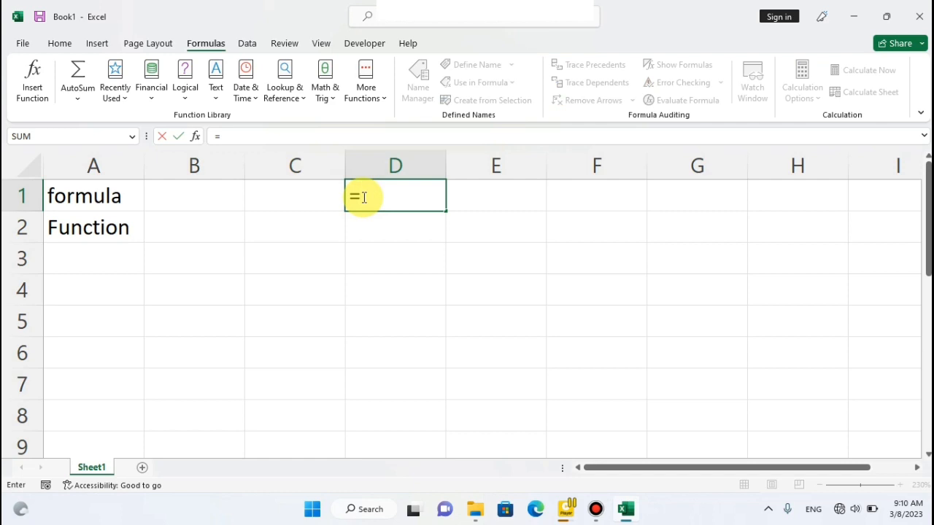
click(223, 191)
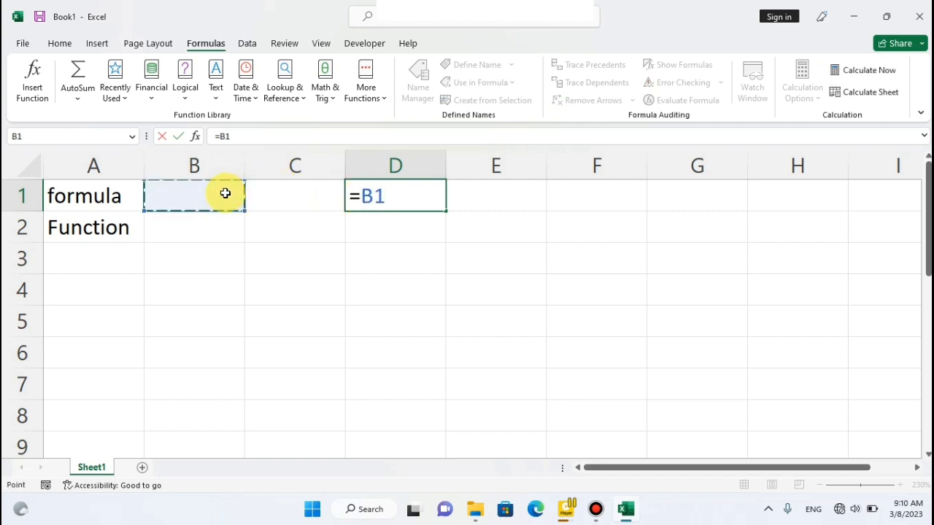
text(+)
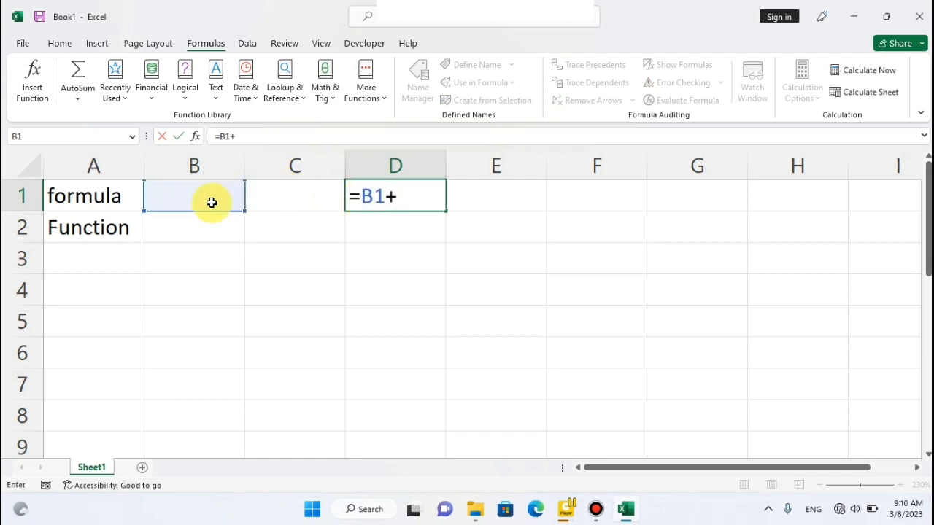
click(296, 193)
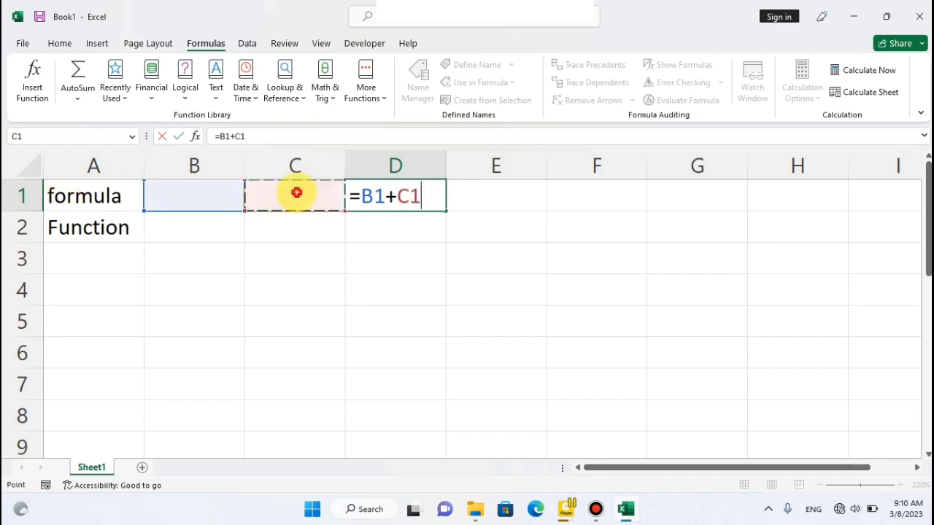
key(Return)
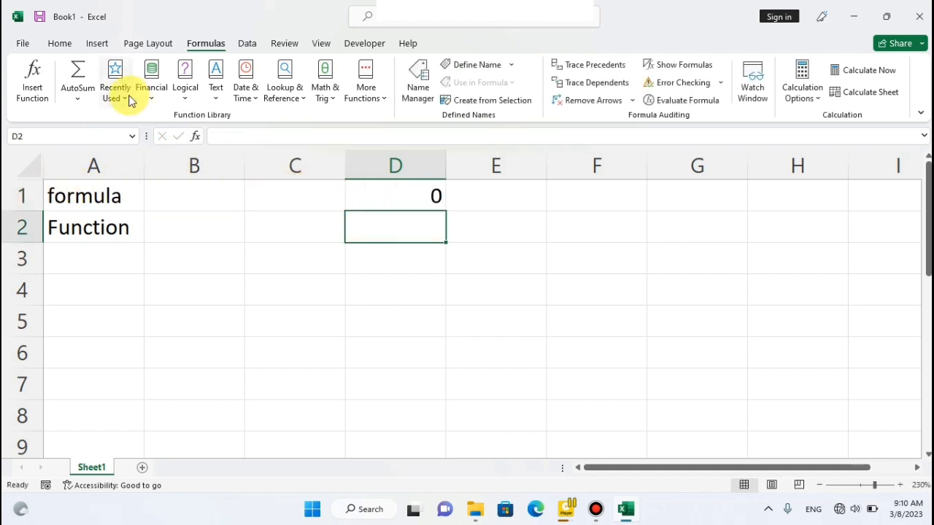
Enter the value 70 in cell B1 and 20 in cell C1.
click(222, 197)
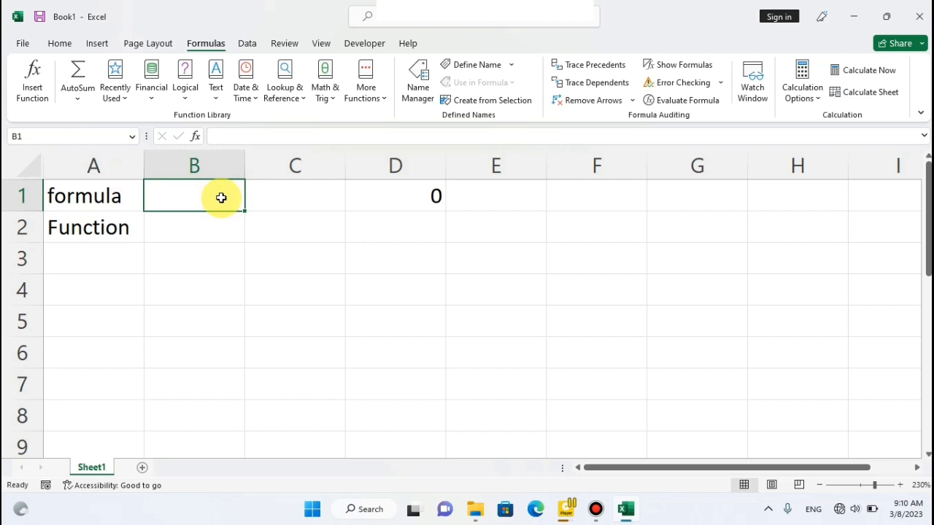
text(7)
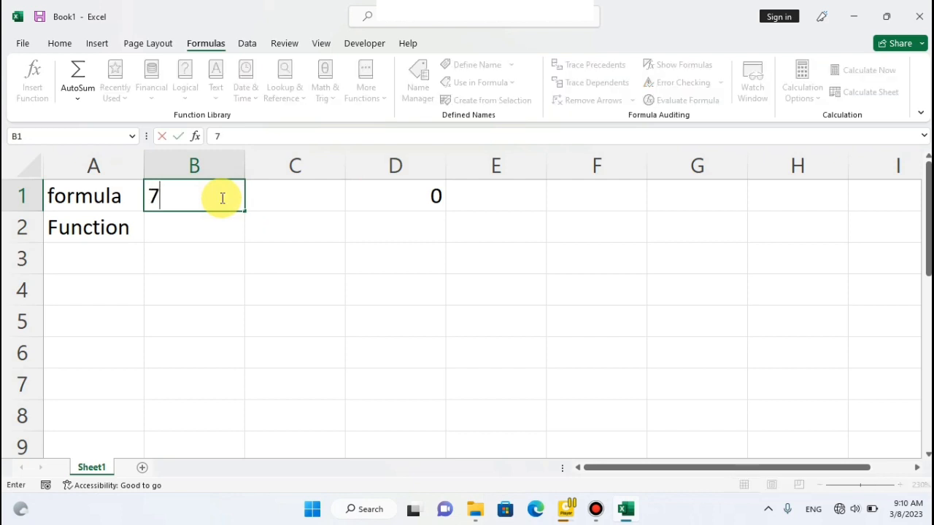
text(0)
click(283, 195)
text(2)
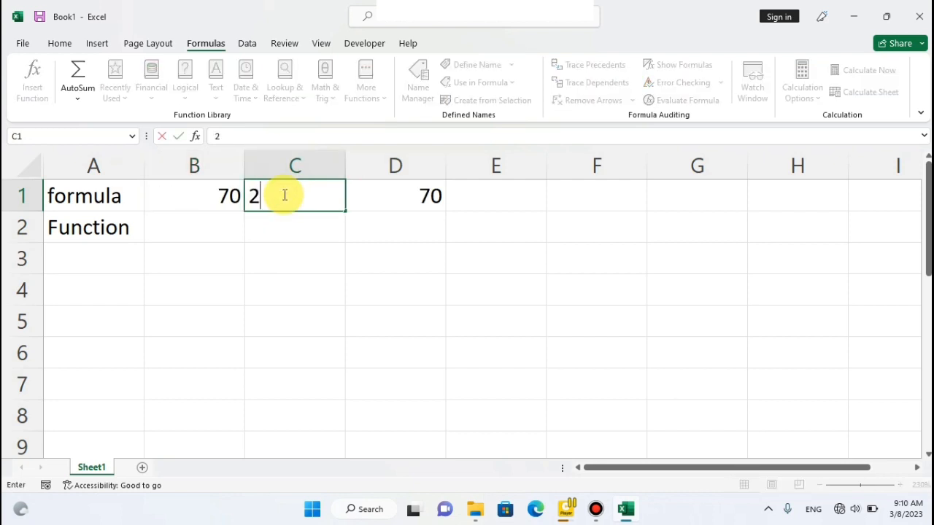
text(0)
click(307, 225)
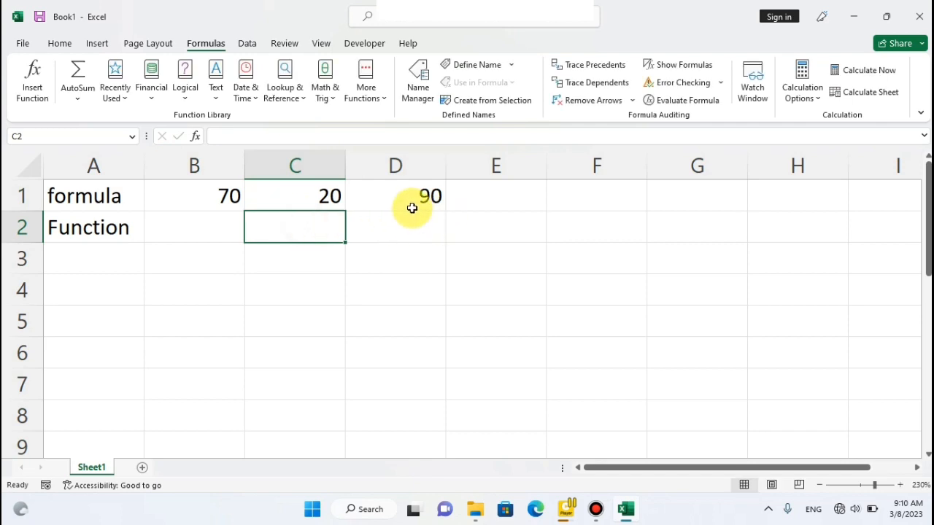
Examine the formula behind the result in cell D1, leaving the cell without changing it.
click(411, 197)
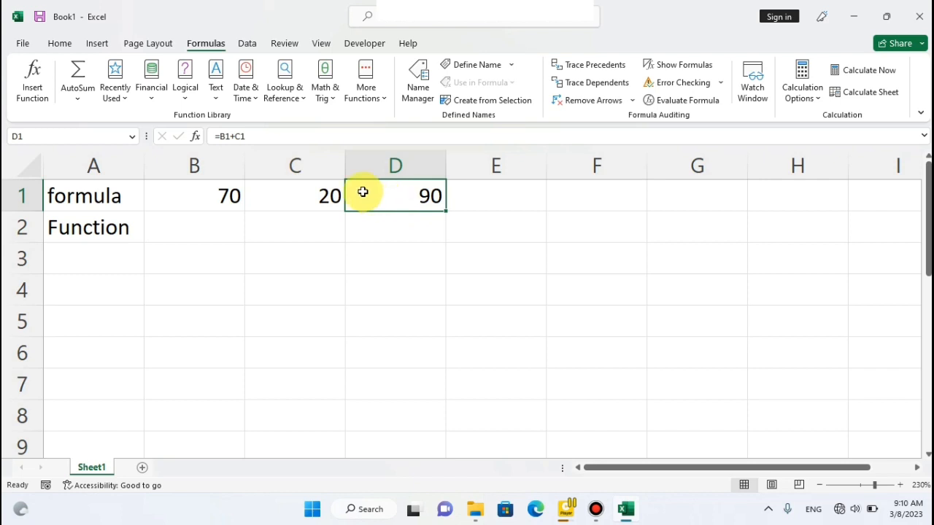
click(244, 138)
drag(243, 138, 217, 137)
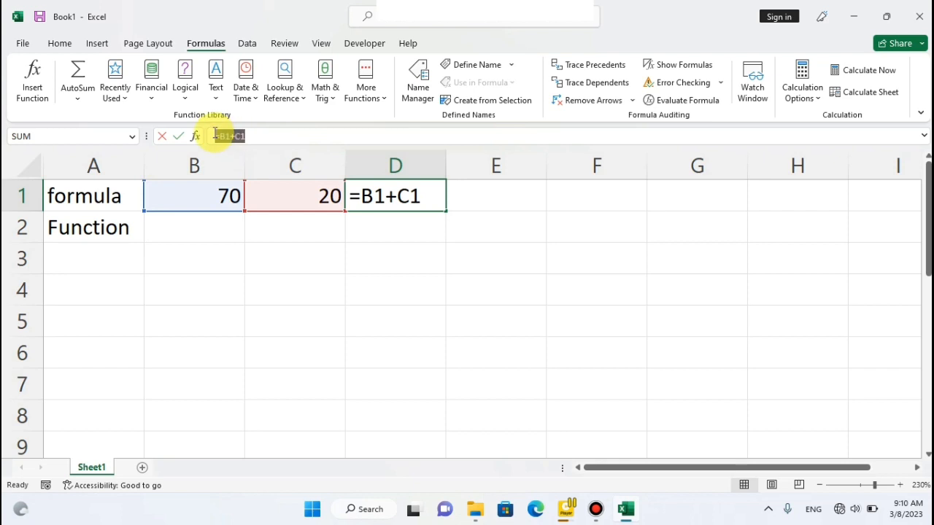
click(200, 231)
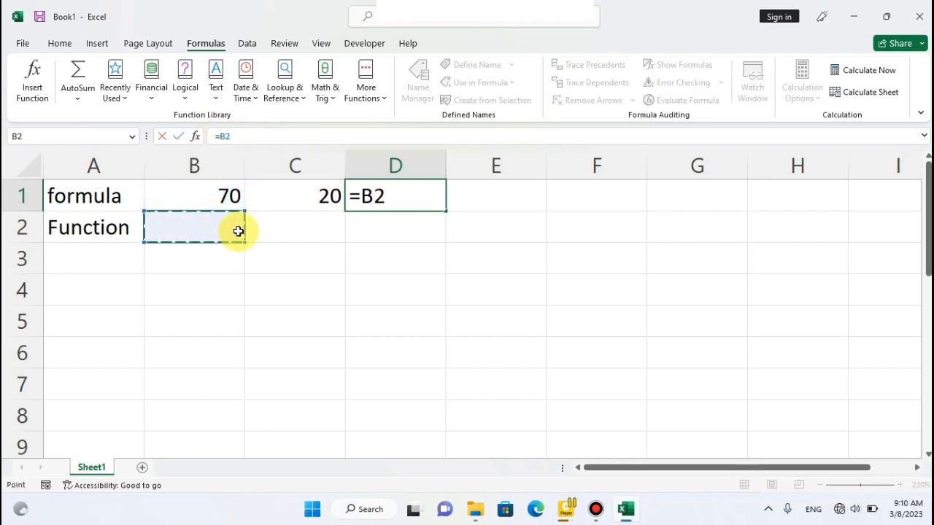
key(Escape)
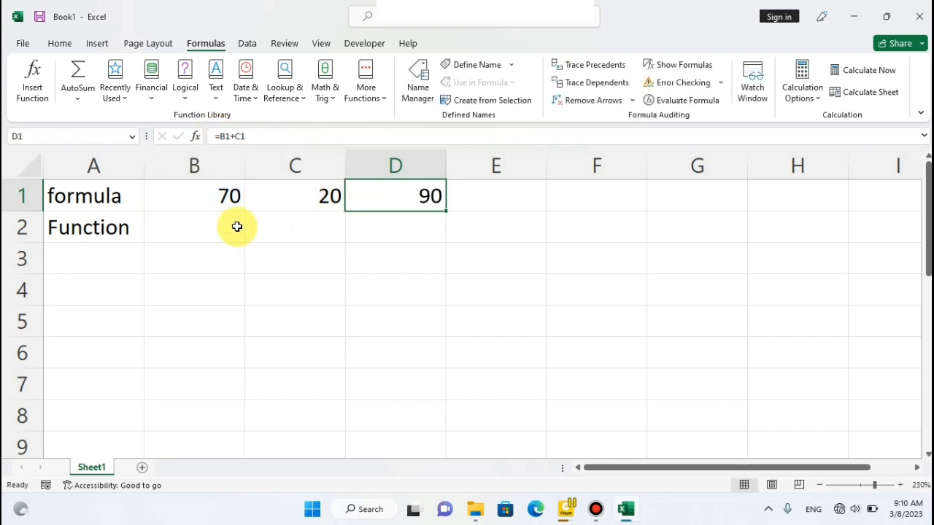
click(237, 227)
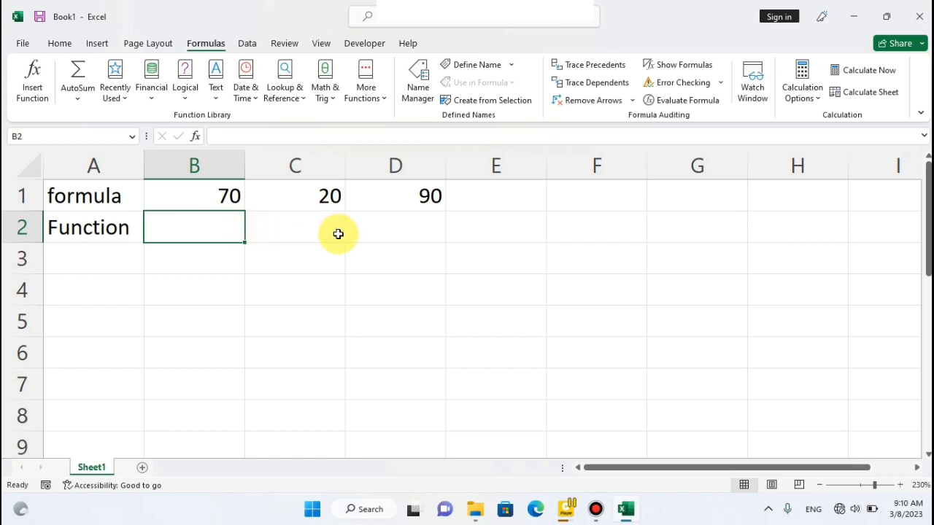
click(300, 235)
click(160, 235)
click(303, 236)
click(200, 224)
click(291, 234)
click(200, 229)
Enter the function =Sum(B2+C2) in cell D2 to add the two cells beside the "Function" label.
click(384, 234)
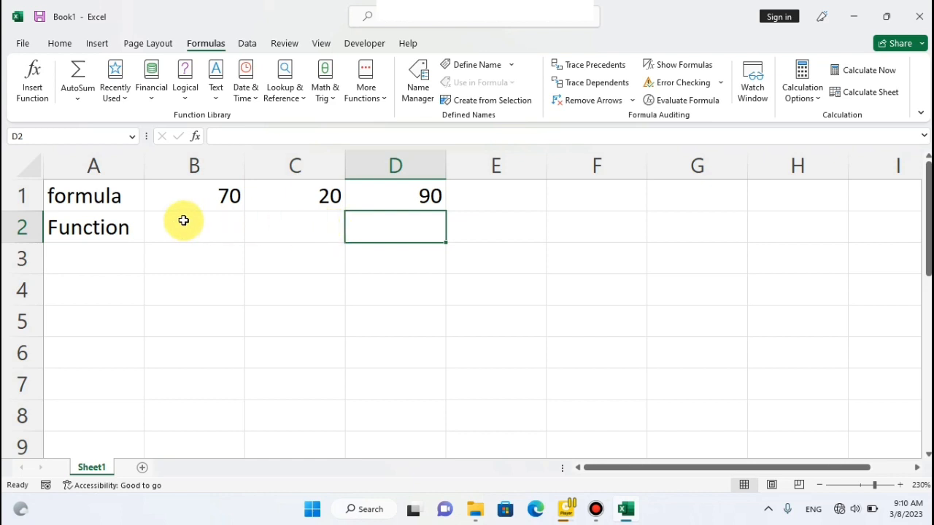
text(=)
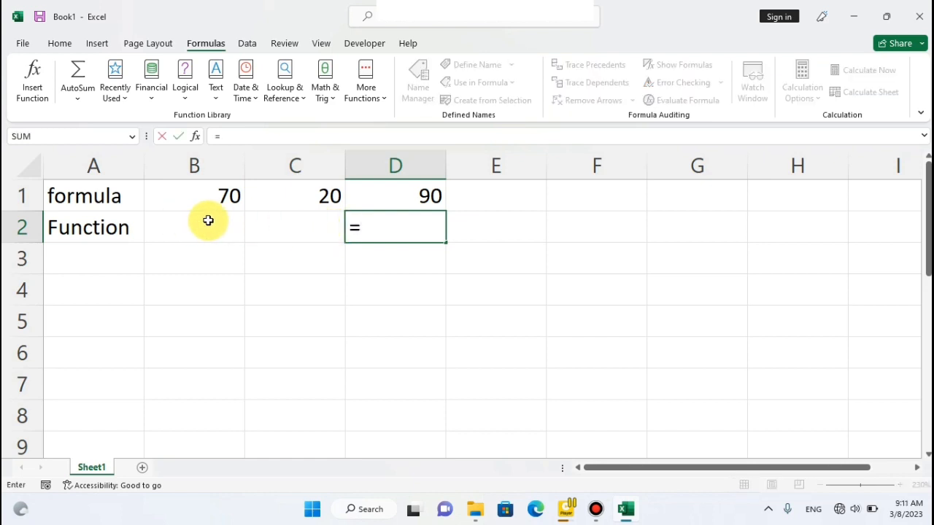
text(Su)
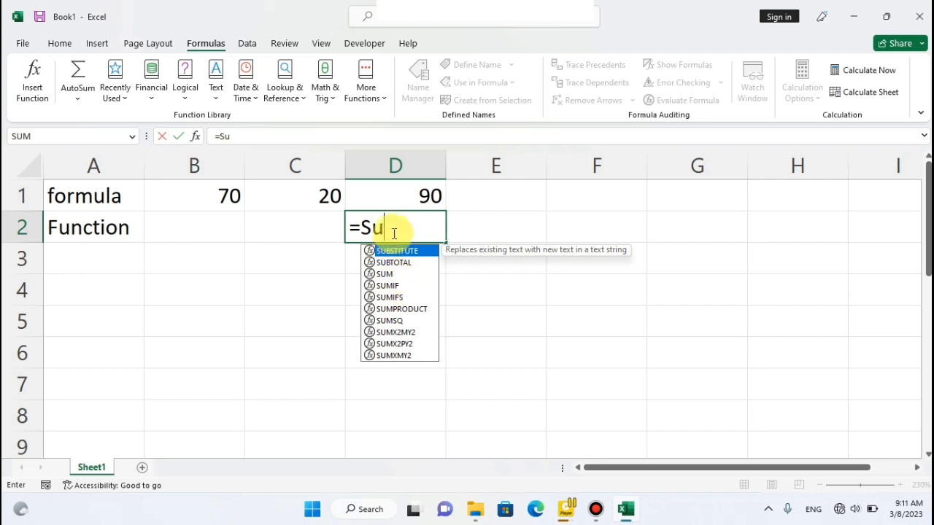
text(m)
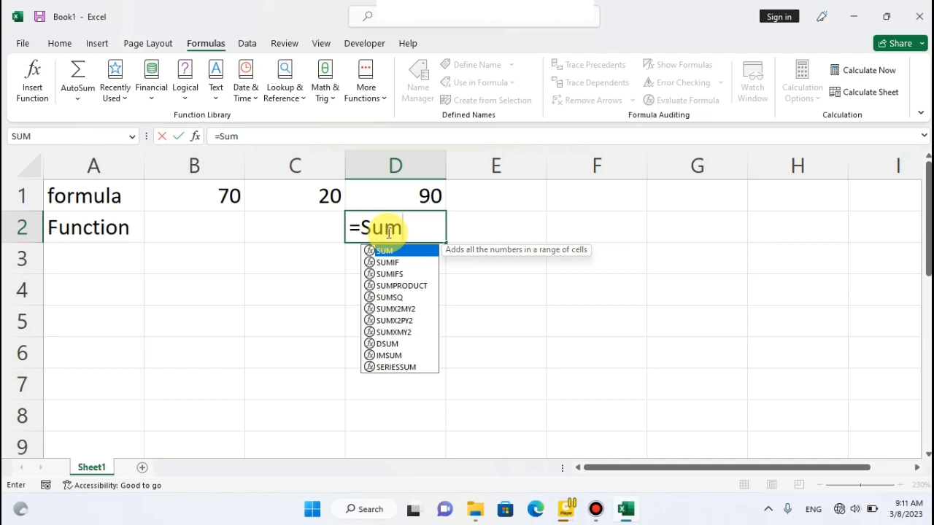
text(()
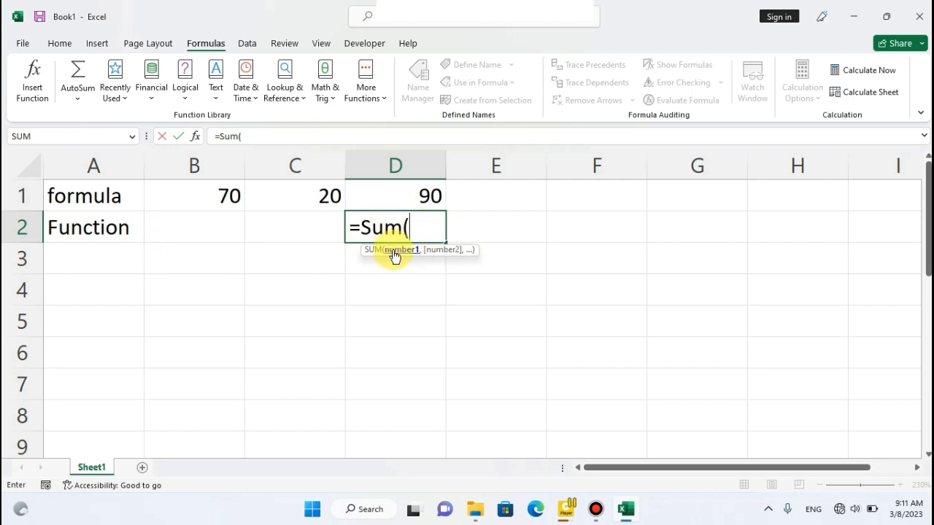
click(216, 224)
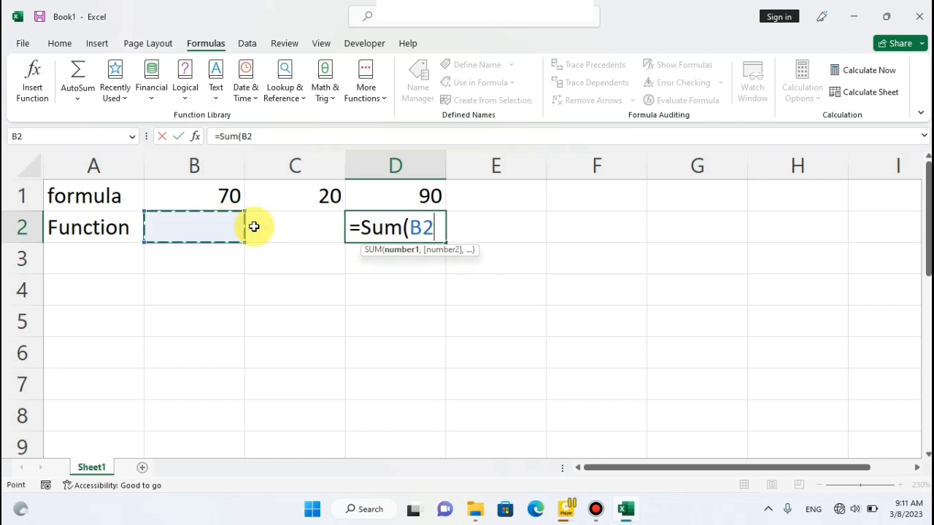
text(+)
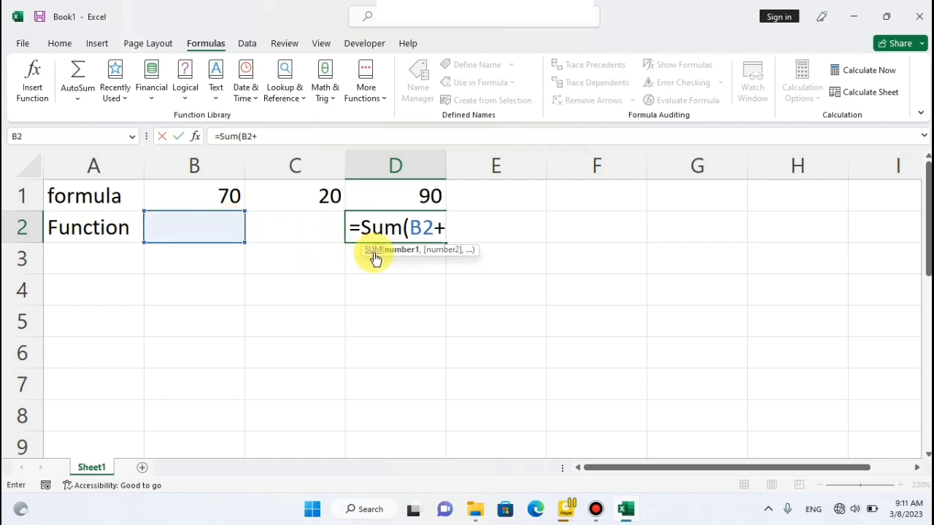
click(302, 232)
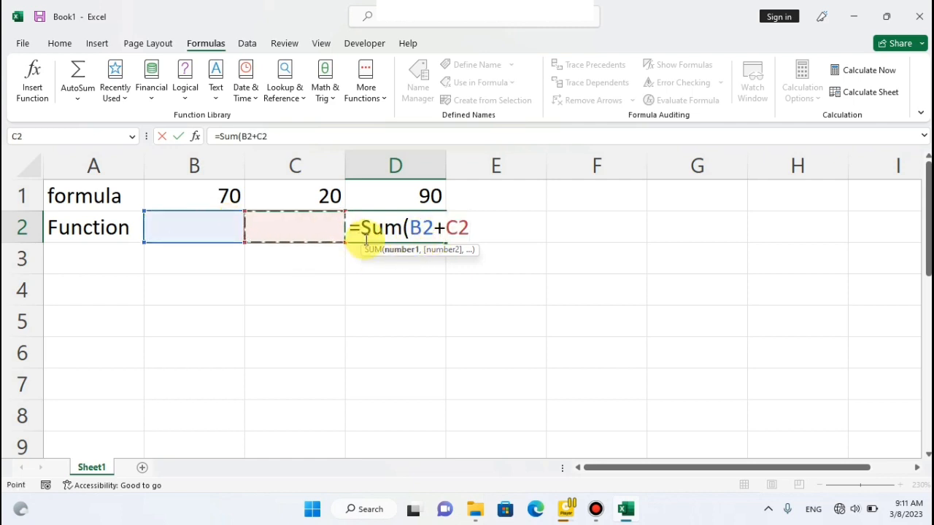
text())
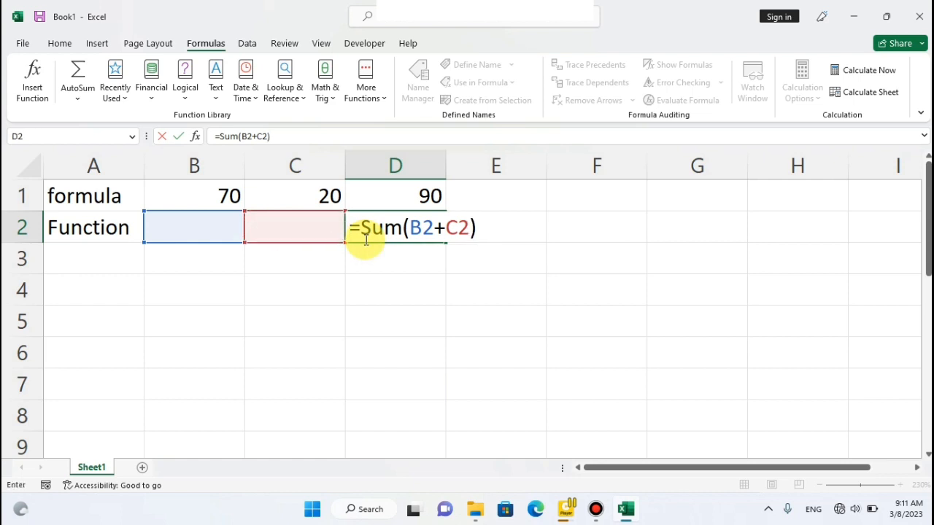
key(Return)
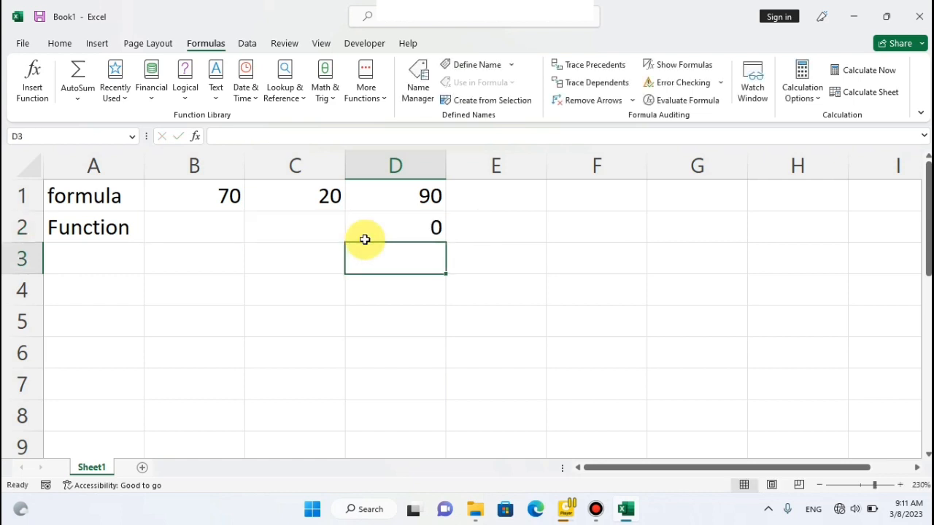
Enter the value 30 in cell B2 and 50 in cell C2.
click(231, 229)
text(30)
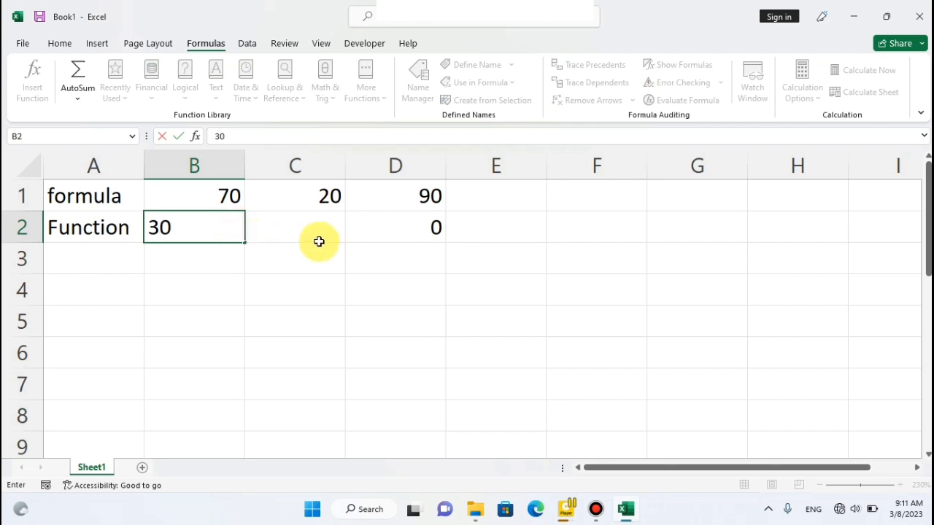
click(314, 234)
text(50)
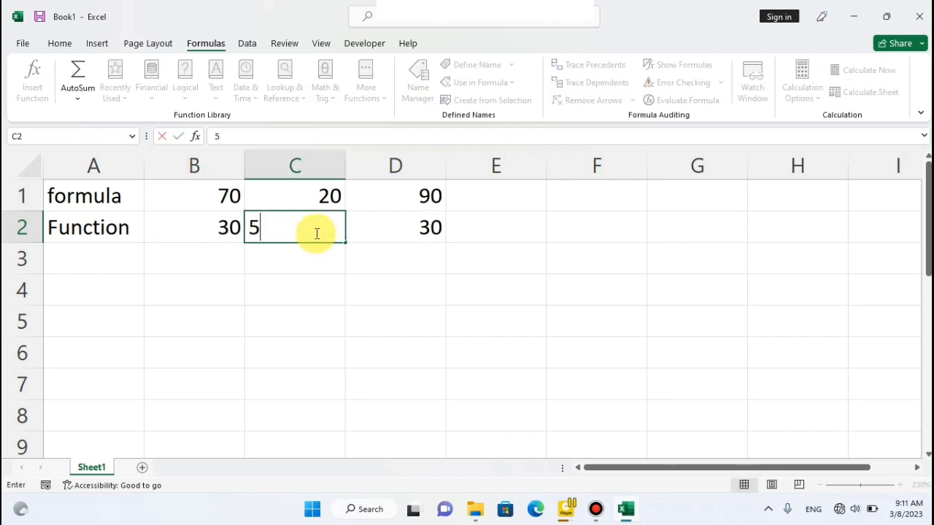
click(401, 248)
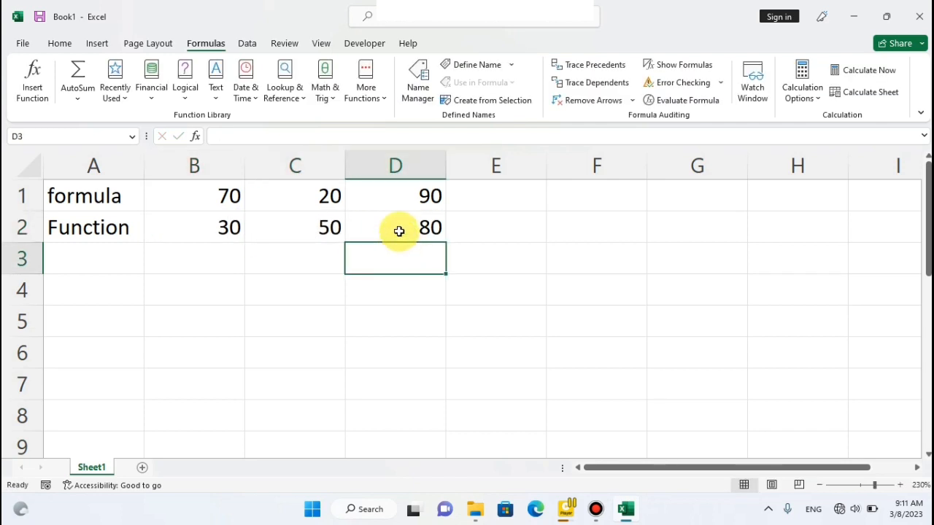
Examine the function behind cell D2 and compare the cells B1:D1 with B2:D2.
click(399, 231)
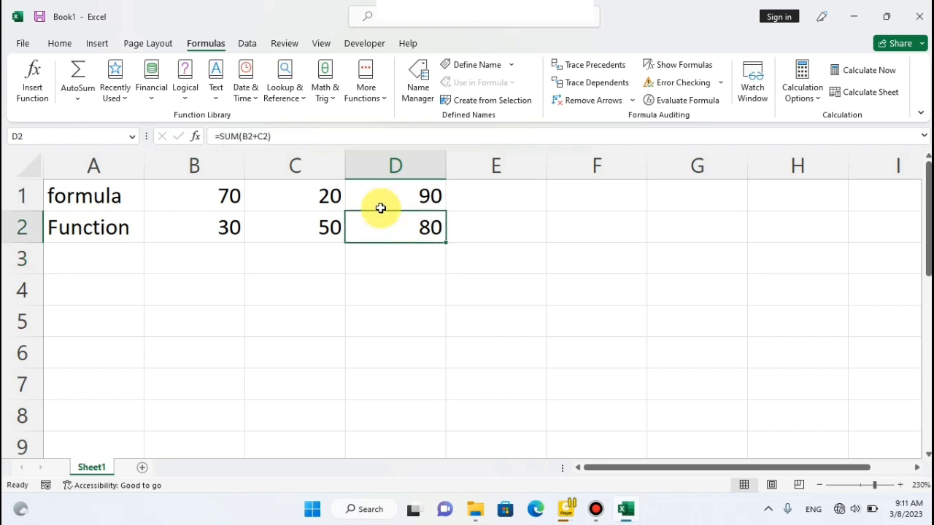
drag(197, 194, 416, 194)
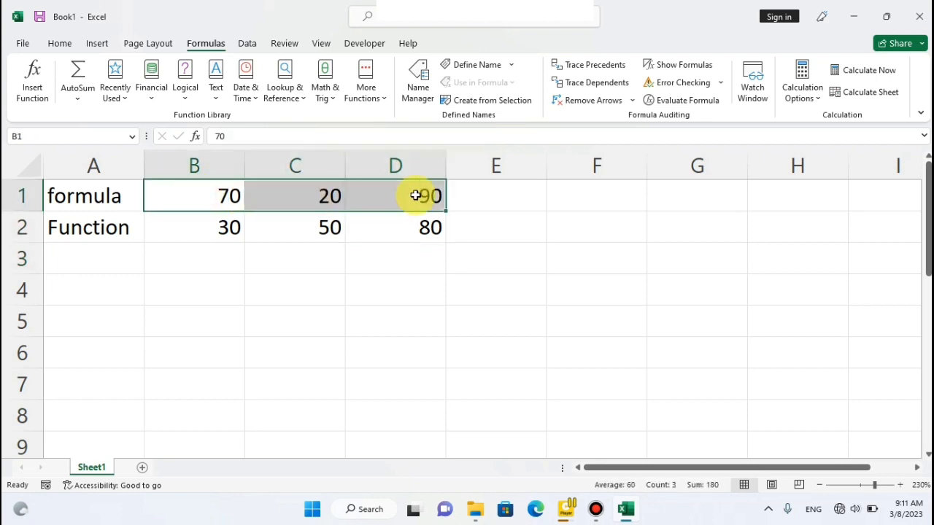
drag(194, 223, 372, 226)
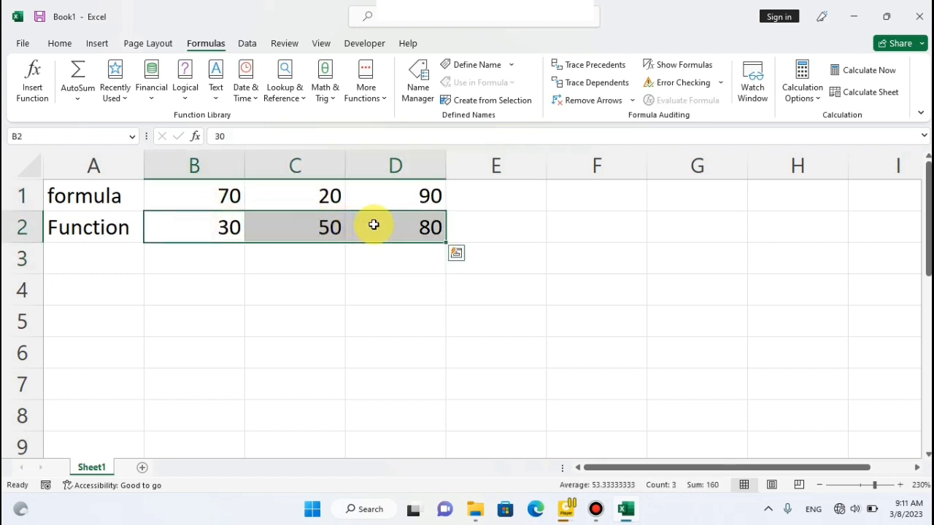
Open the Insert Function dialog for cell B3, move it clear of the data and empty its search text.
click(216, 258)
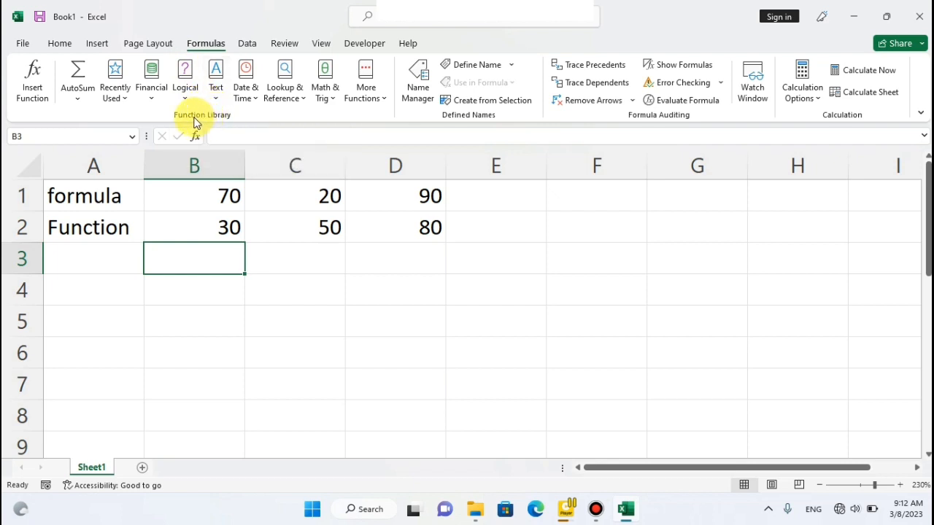
click(33, 93)
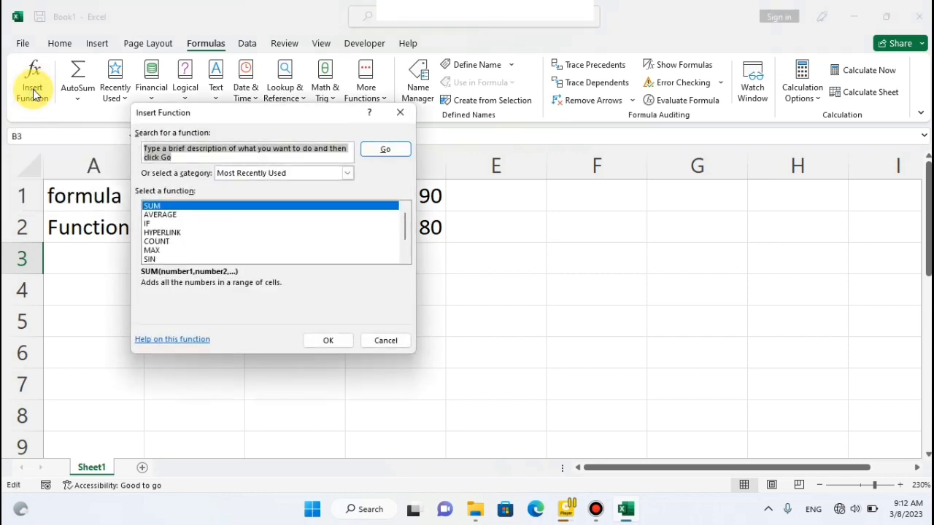
drag(235, 119, 572, 110)
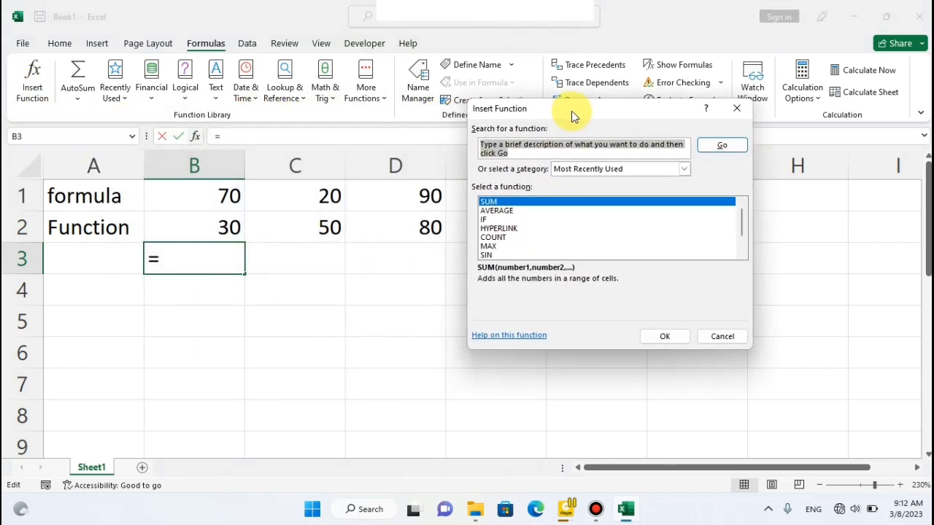
click(519, 151)
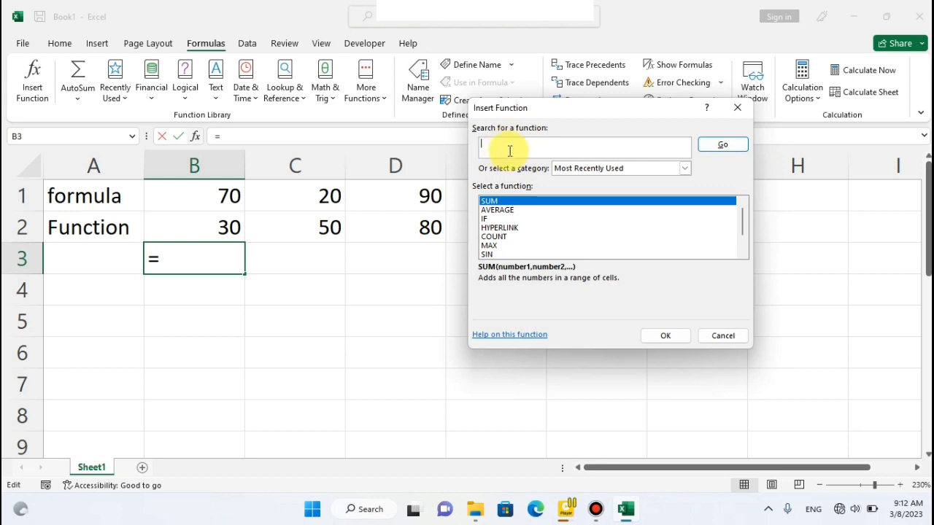
Set the function category to All and browse the alphabetical list of functions.
click(685, 169)
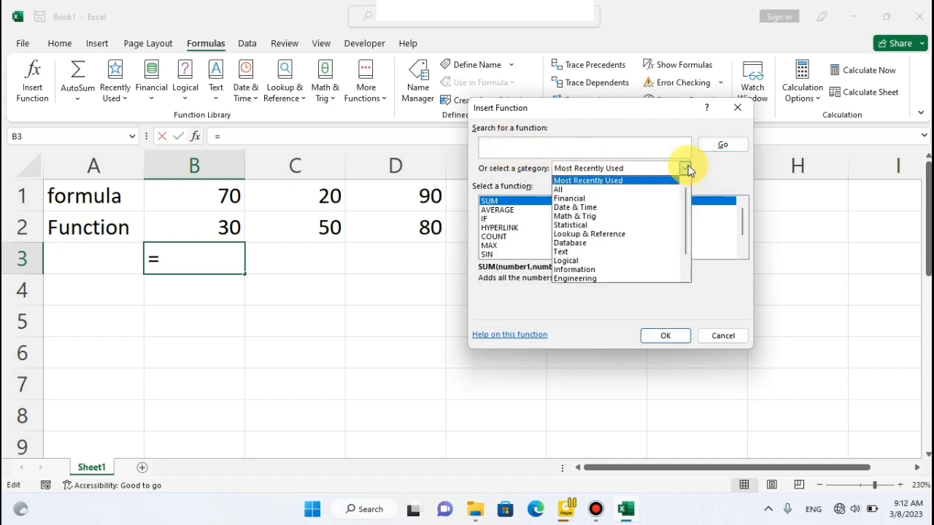
click(567, 189)
click(502, 145)
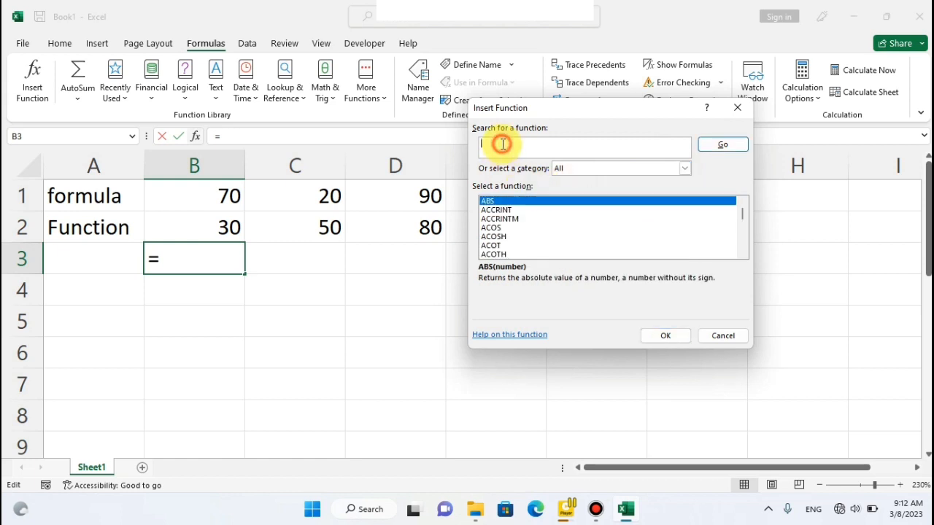
drag(739, 255, 741, 255)
click(741, 202)
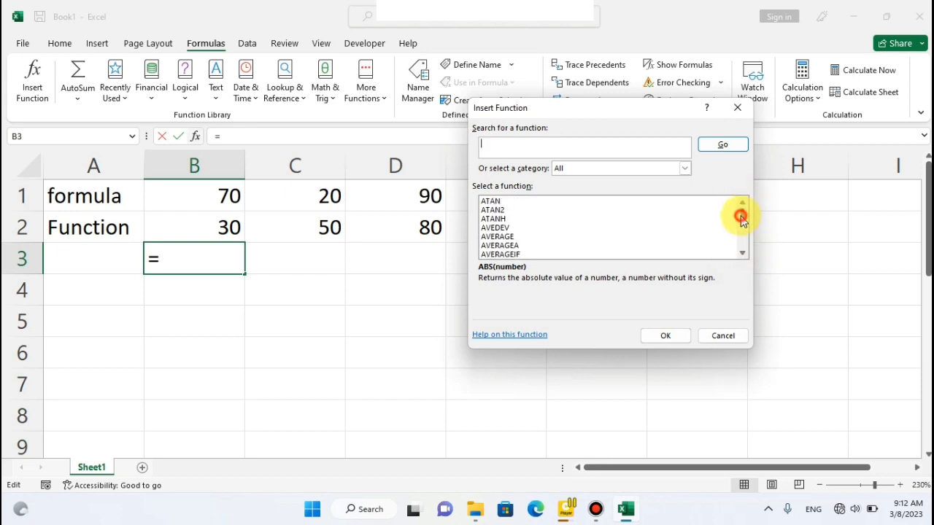
click(741, 217)
Search the available functions for "date" and for "Sum", looking through the suggested functions.
click(486, 143)
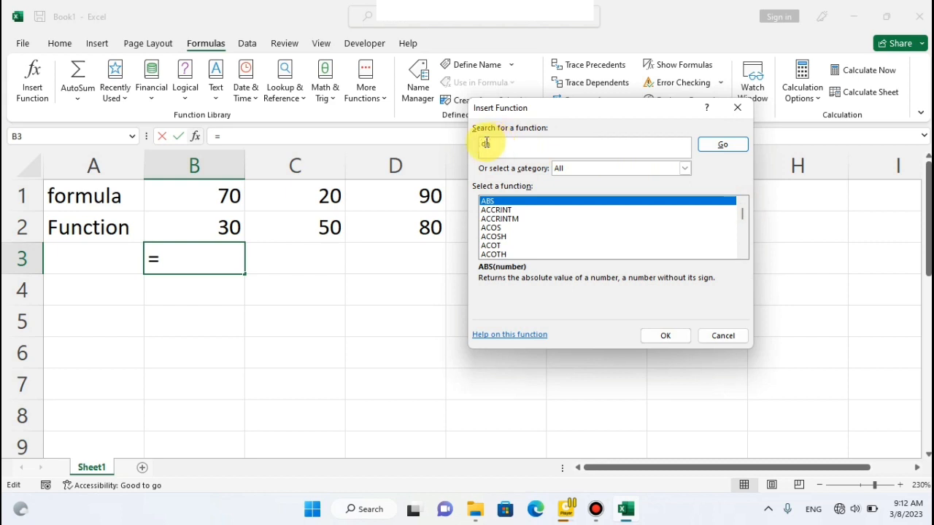
click(732, 148)
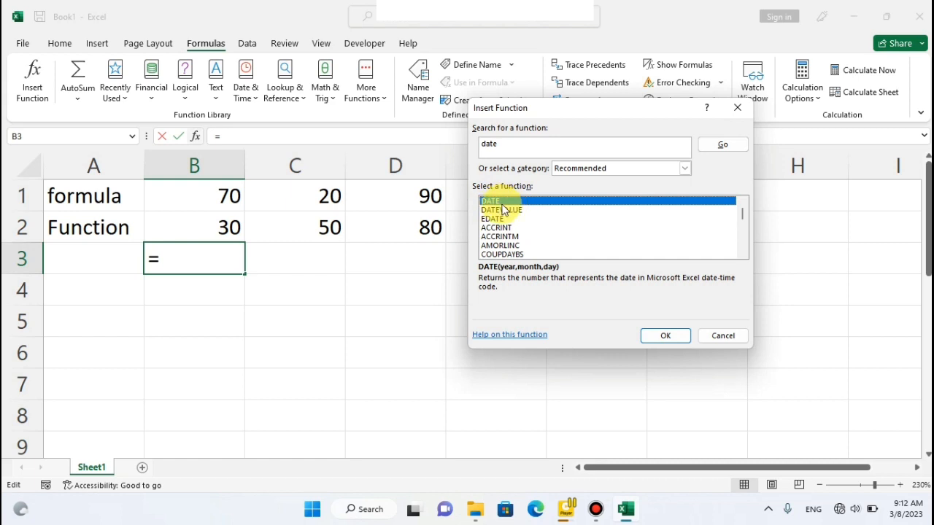
click(502, 145)
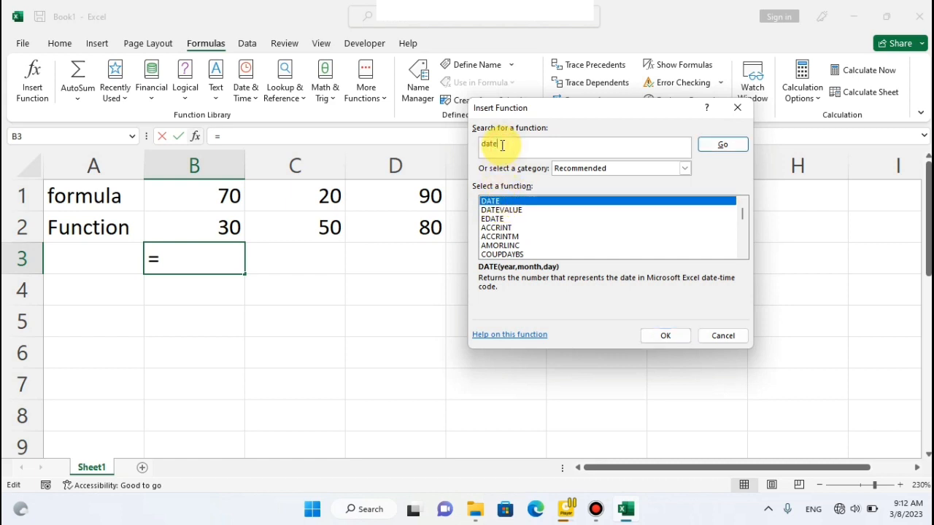
text(Sum)
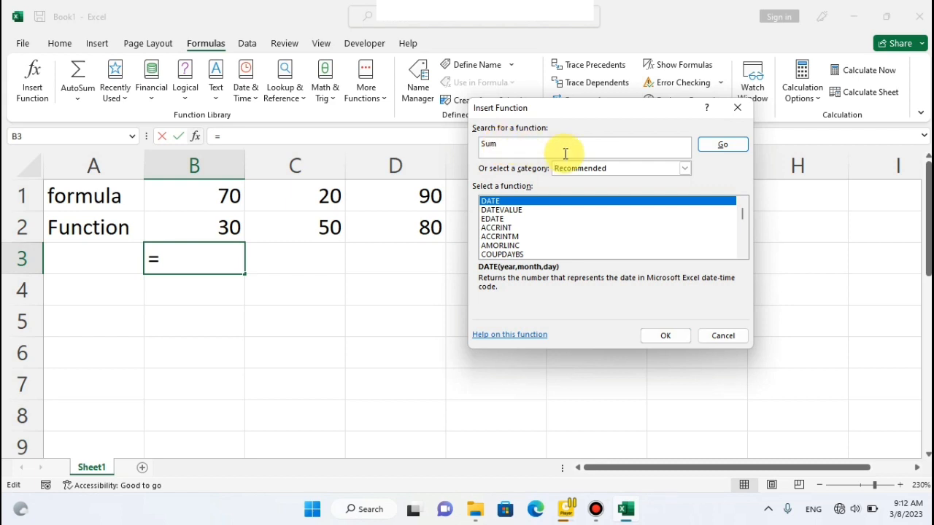
click(714, 146)
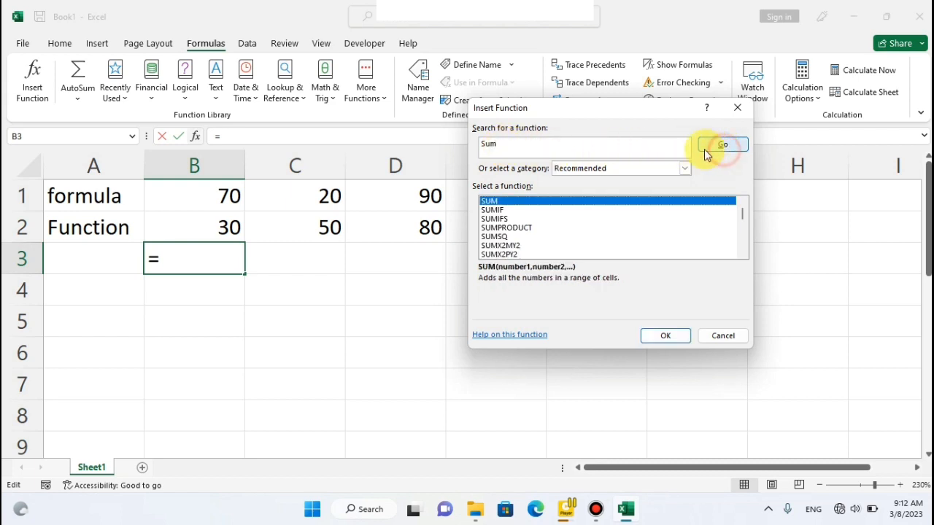
mouse_move(743, 222)
mouse_down()
mouse_move(742, 254)
mouse_move(744, 209)
mouse_up()
Search the available functions for "max".
click(507, 143)
text(max)
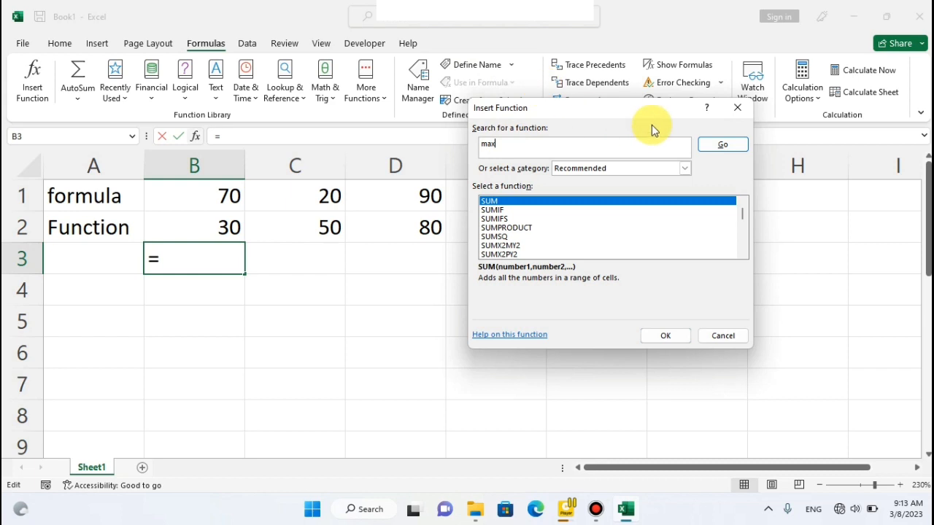
click(718, 145)
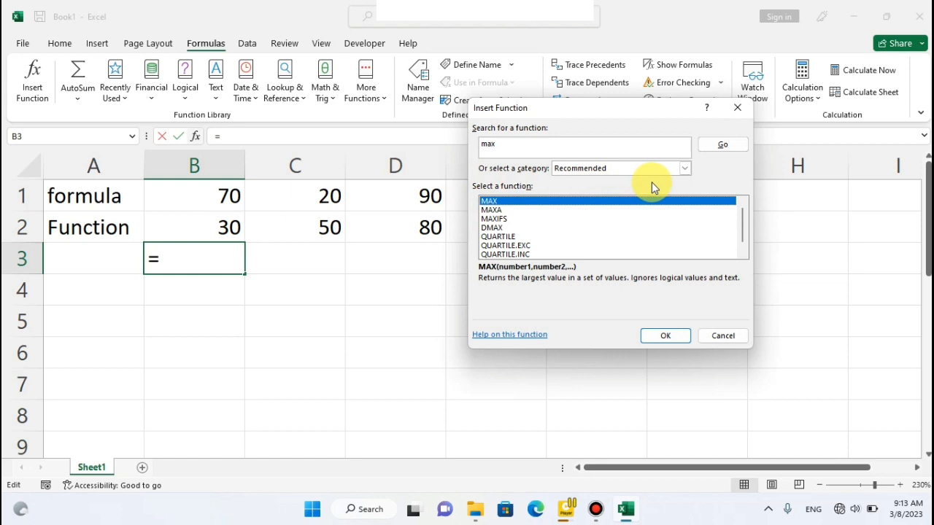
Look through the list of function categories without choosing another one.
click(683, 169)
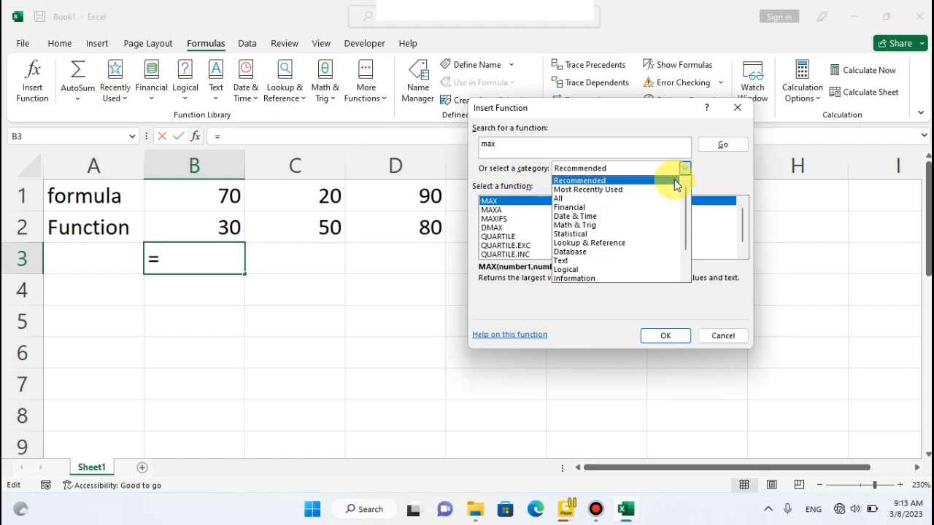
drag(684, 206, 686, 235)
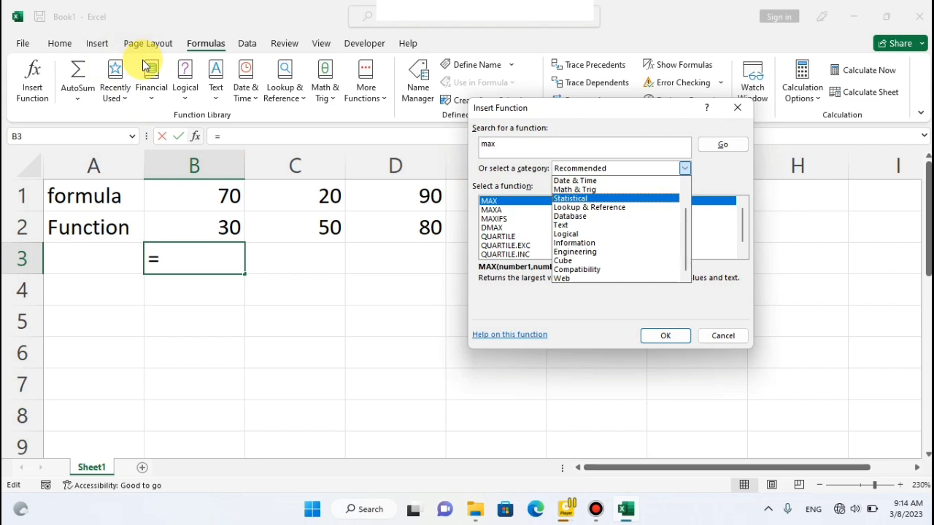
click(687, 169)
Search the functions for "sum" and open the arguments of the SUM function for cell B3.
click(531, 144)
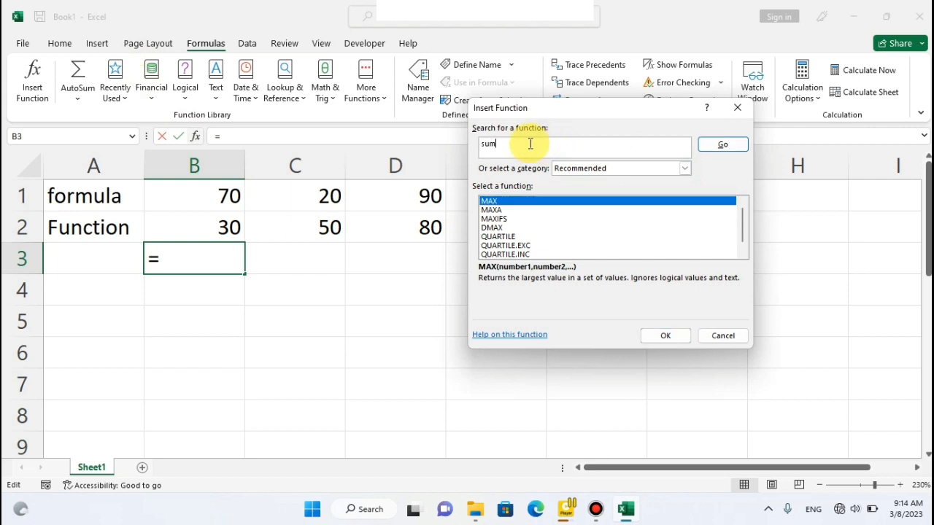
click(732, 149)
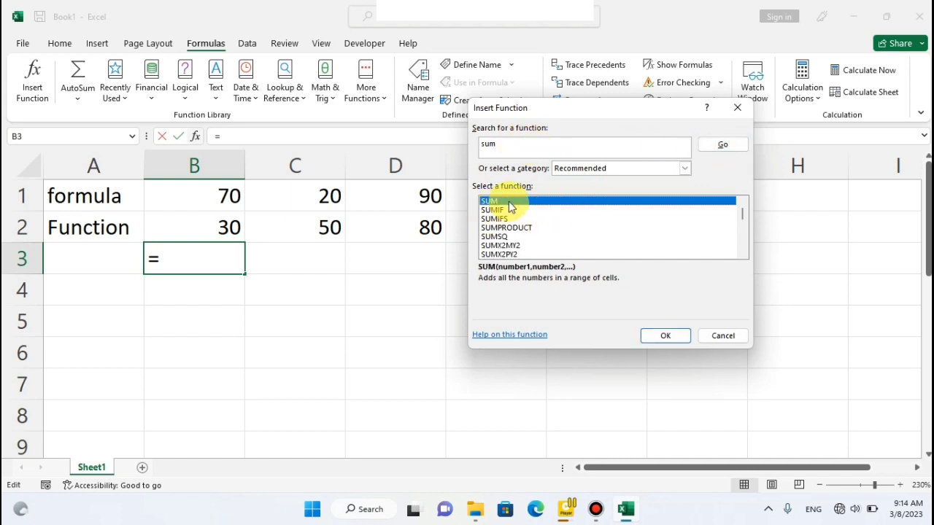
click(660, 336)
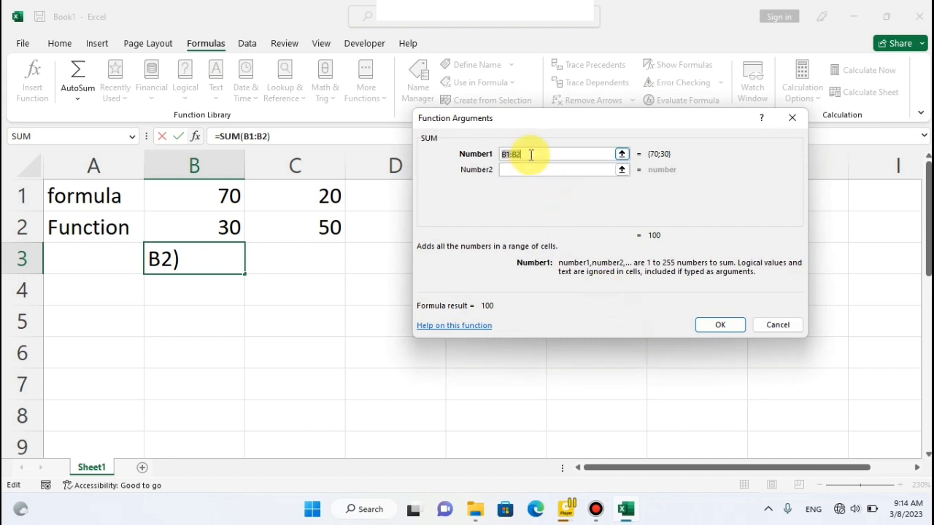
Abandon the SUM arguments for B3, search the functions for "sum" from cell C4, and open the SUM function's arguments there.
click(791, 118)
click(257, 291)
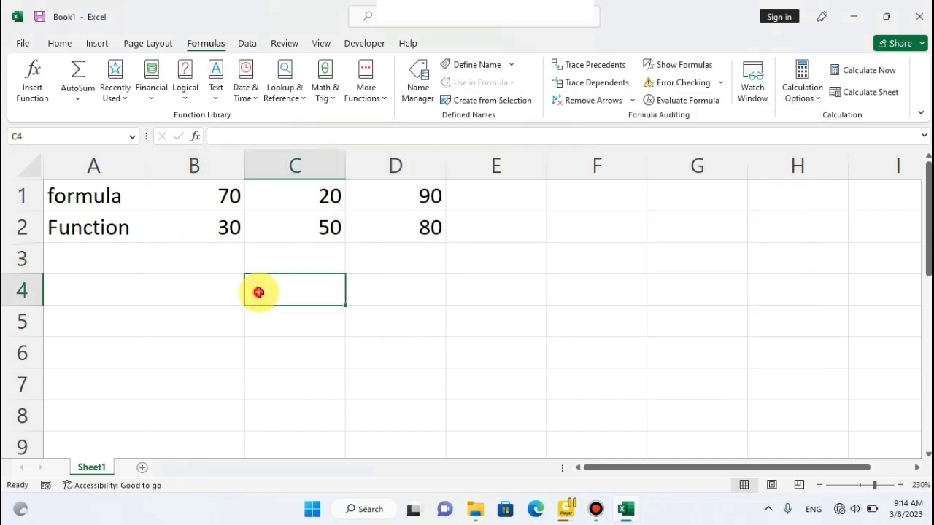
click(32, 93)
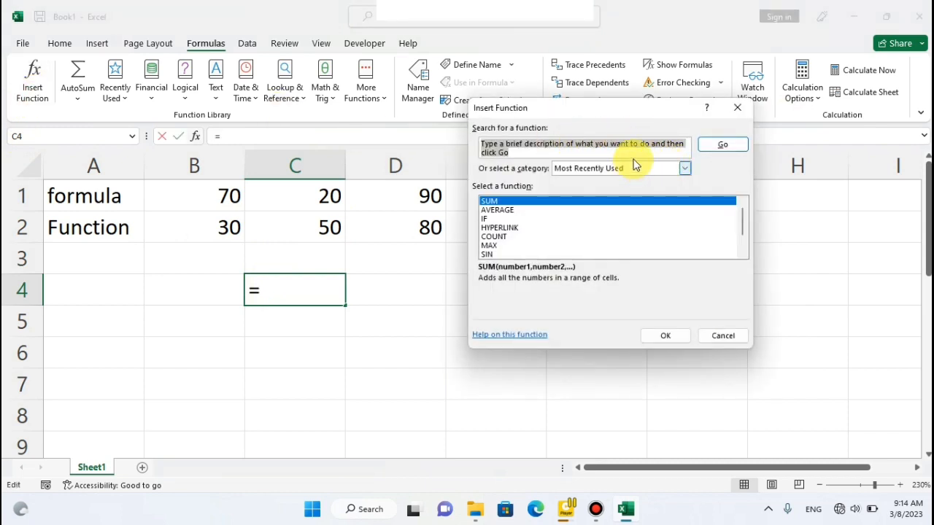
text(sum)
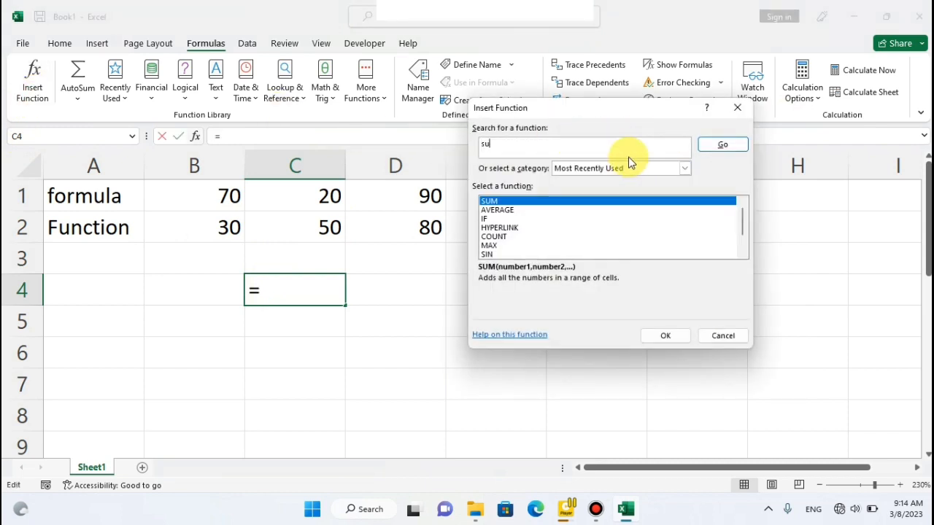
click(702, 147)
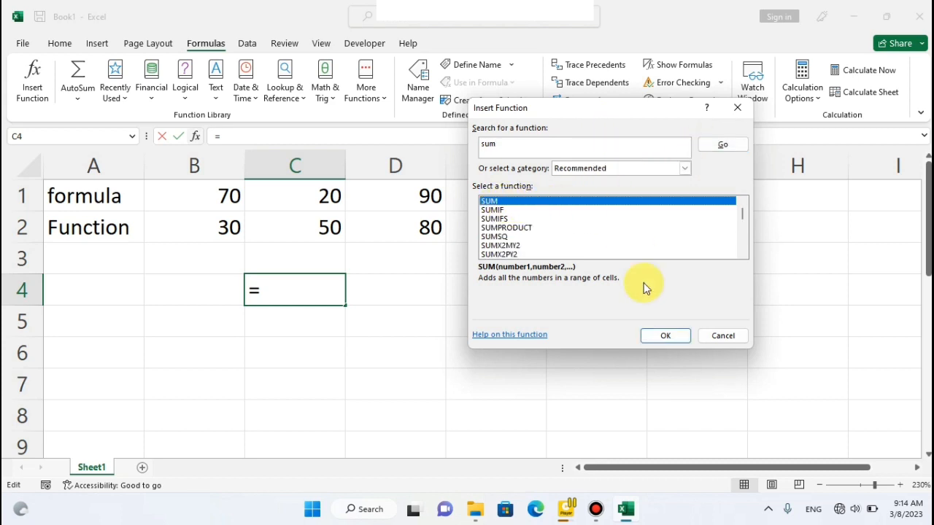
click(664, 337)
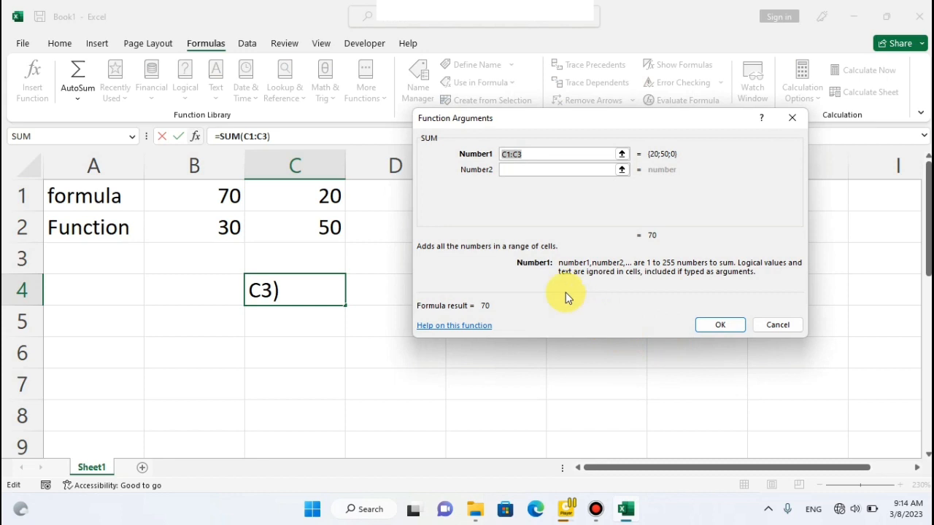
Replace the suggested range with A4 as Number1 and B4 as Number2, and insert the SUM function into C4.
click(514, 167)
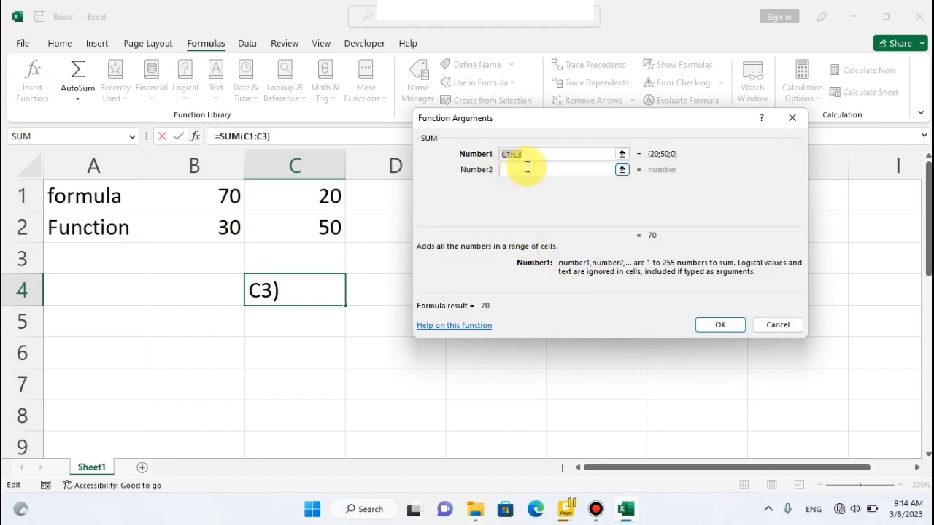
drag(559, 119, 717, 119)
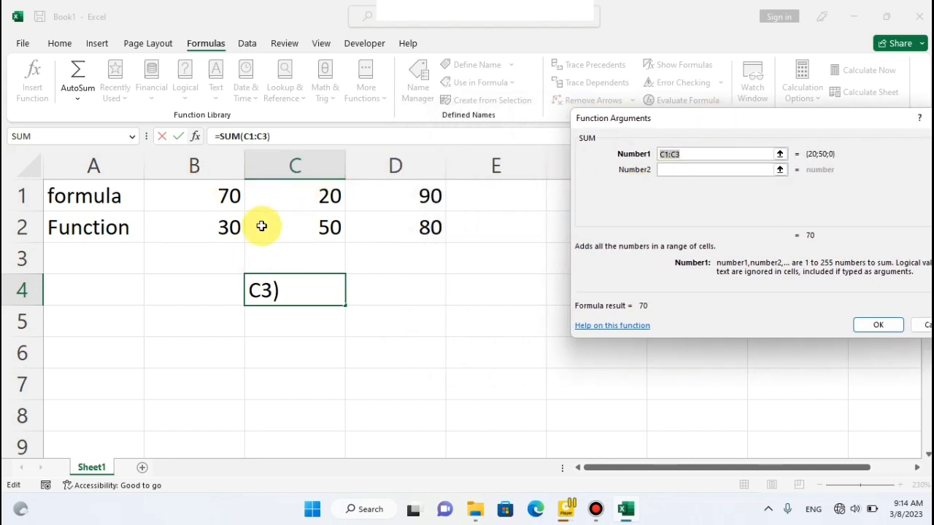
click(689, 156)
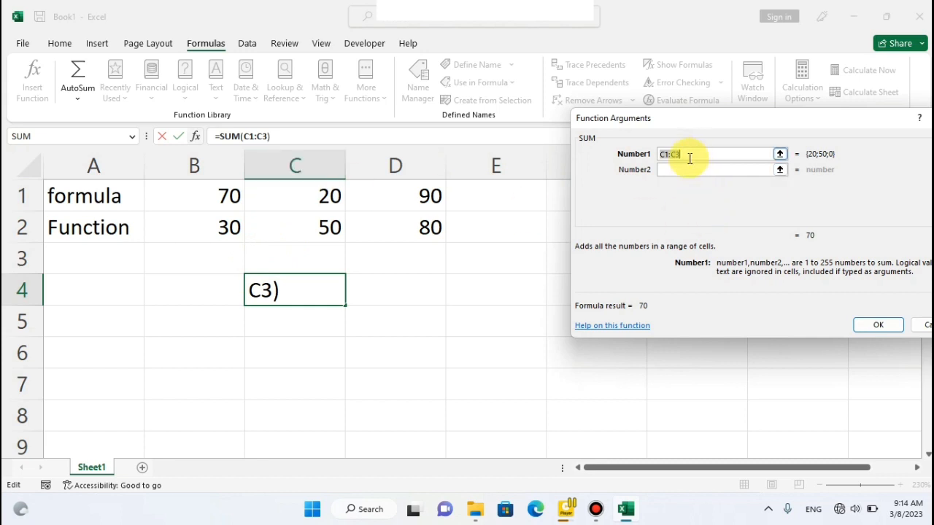
key(BackSpace)
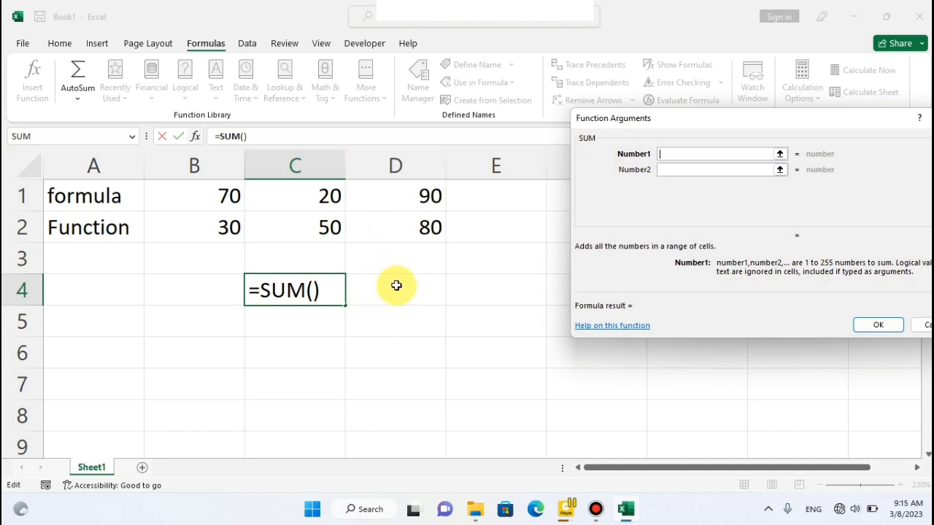
click(100, 290)
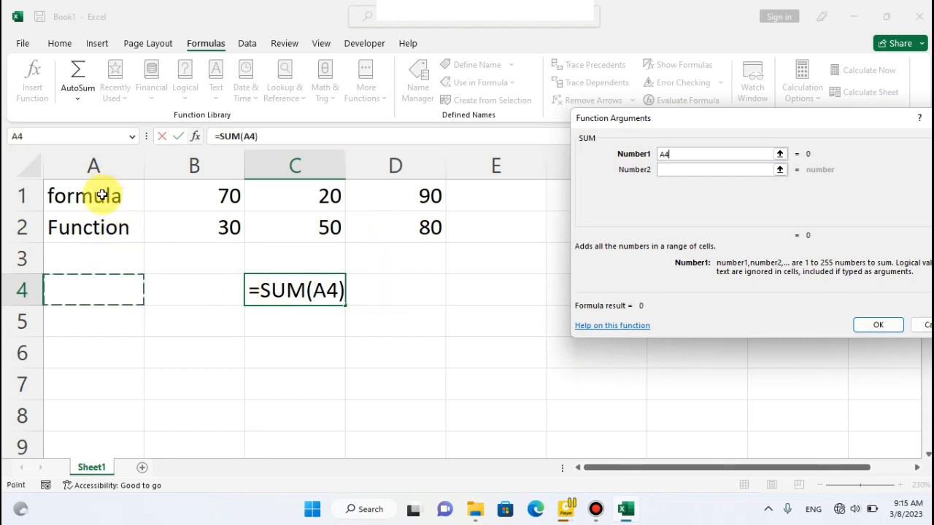
click(670, 170)
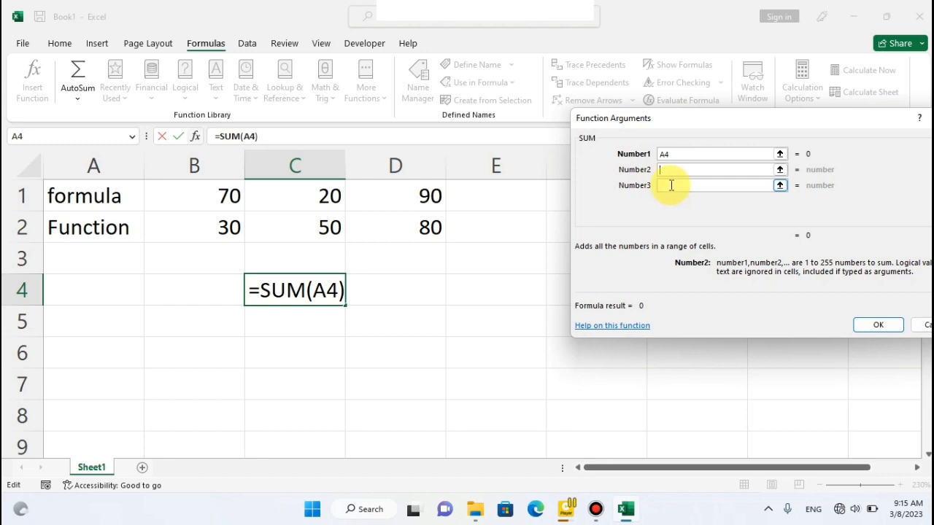
click(184, 282)
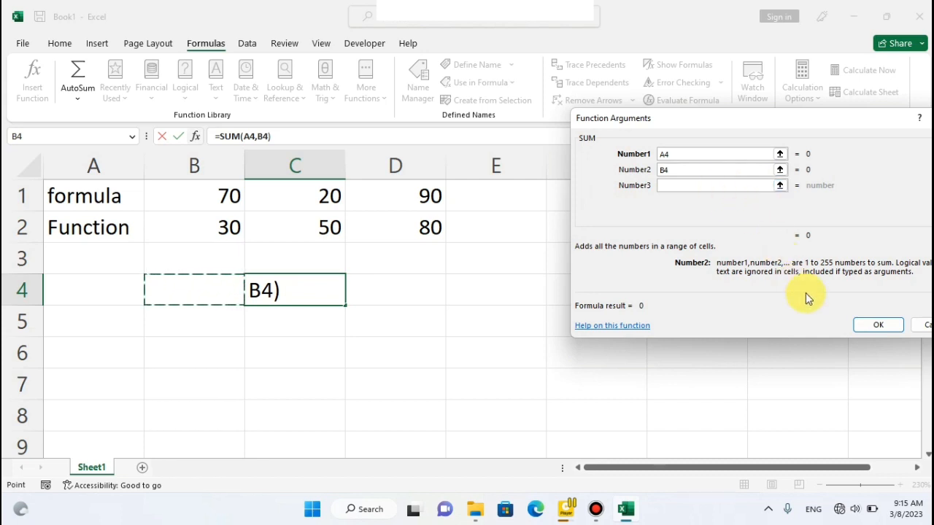
click(862, 322)
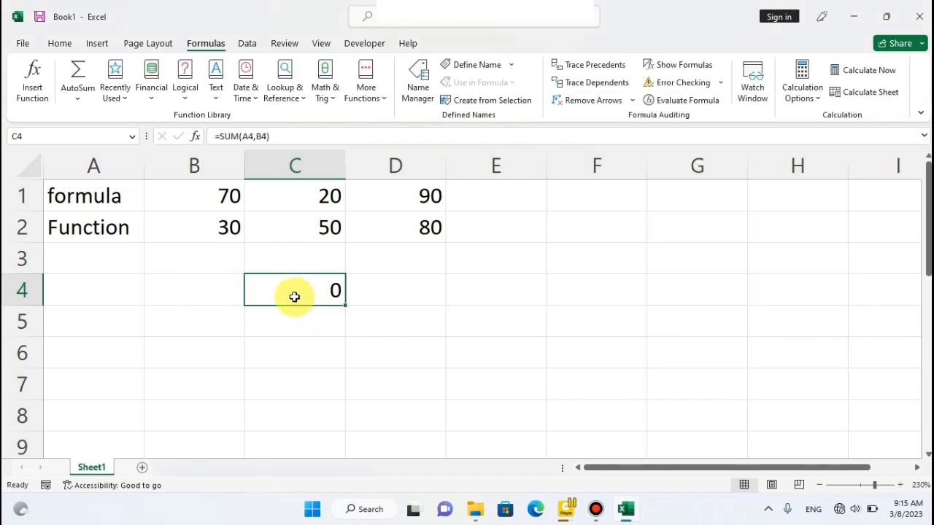
Enter 6 in cell A4 and 5 in cell B4 as the numbers for the SUM function.
click(116, 281)
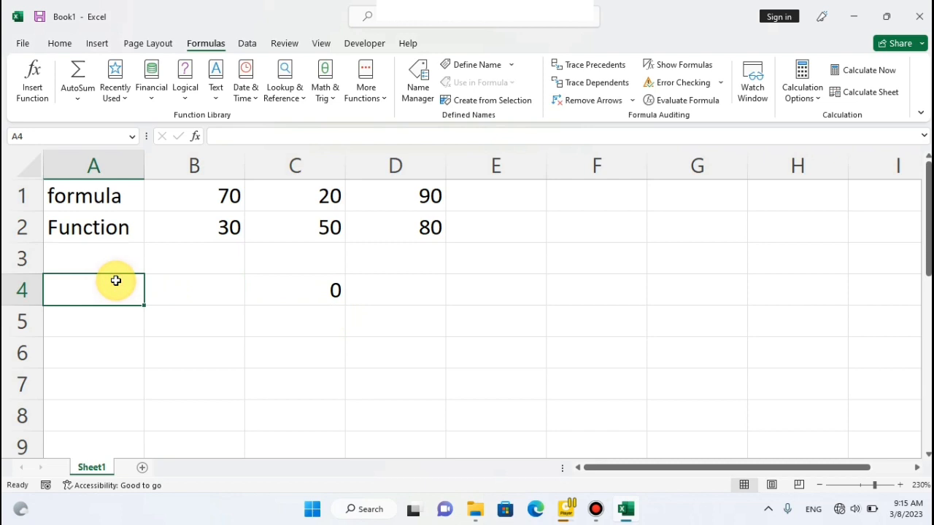
text(6)
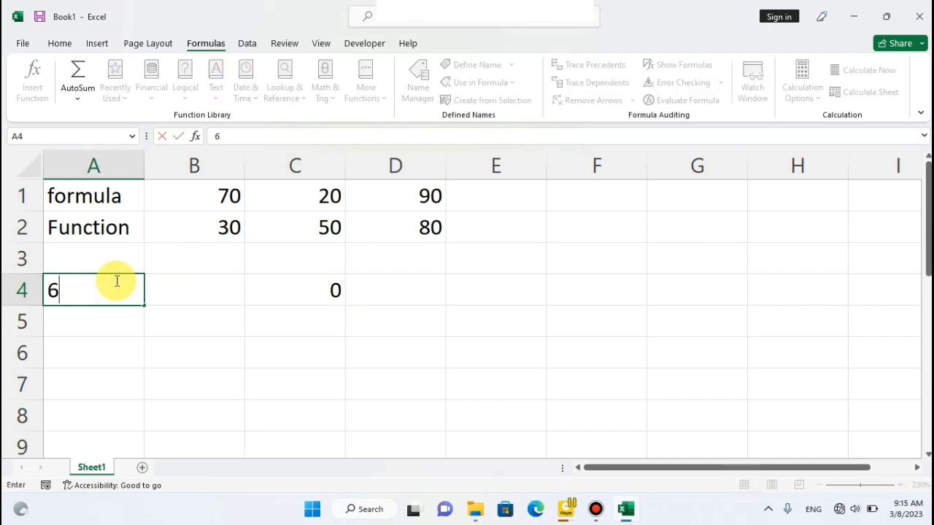
click(170, 290)
text(5)
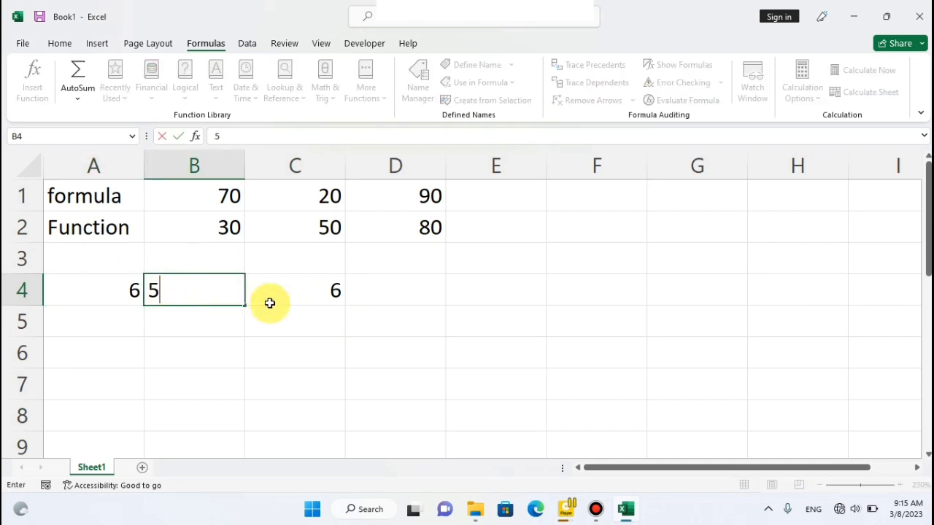
click(265, 321)
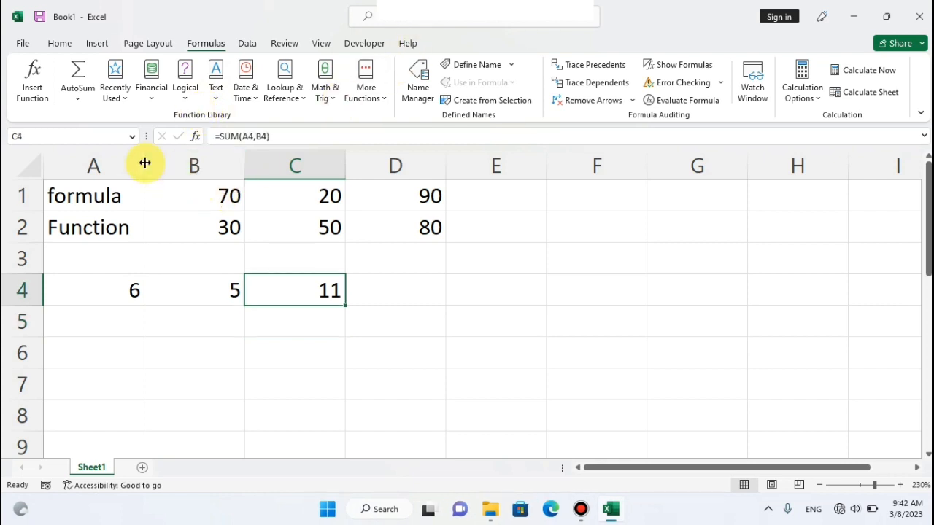
Compare the functions offered by AutoSum among the formula commands with those offered among the home editing commands.
click(81, 101)
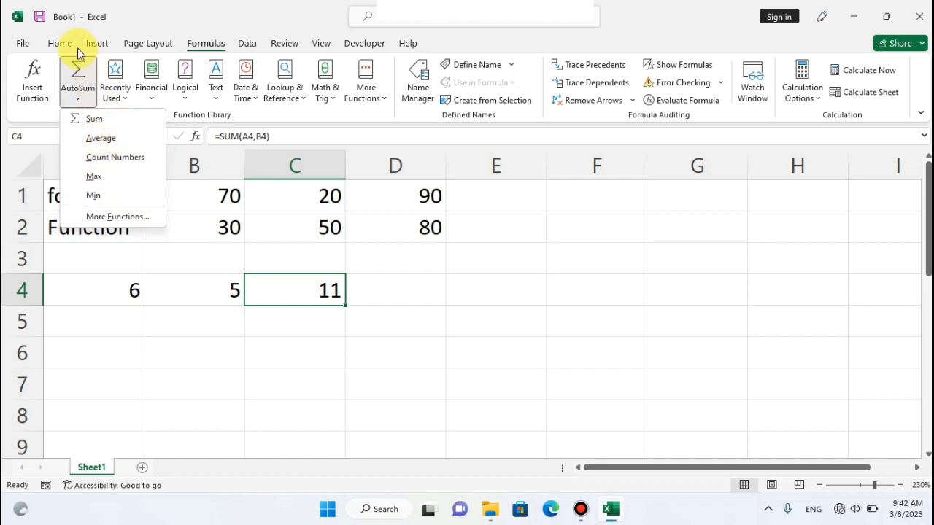
click(58, 45)
click(57, 45)
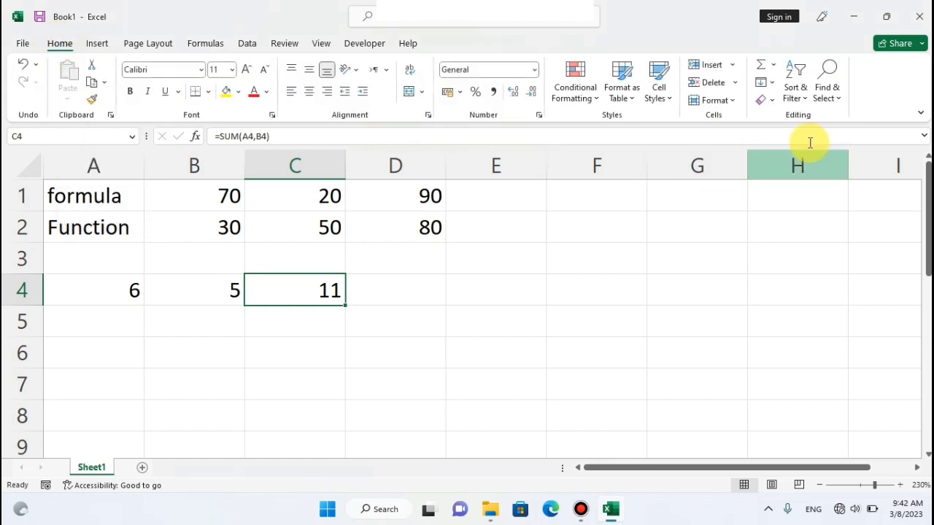
click(772, 65)
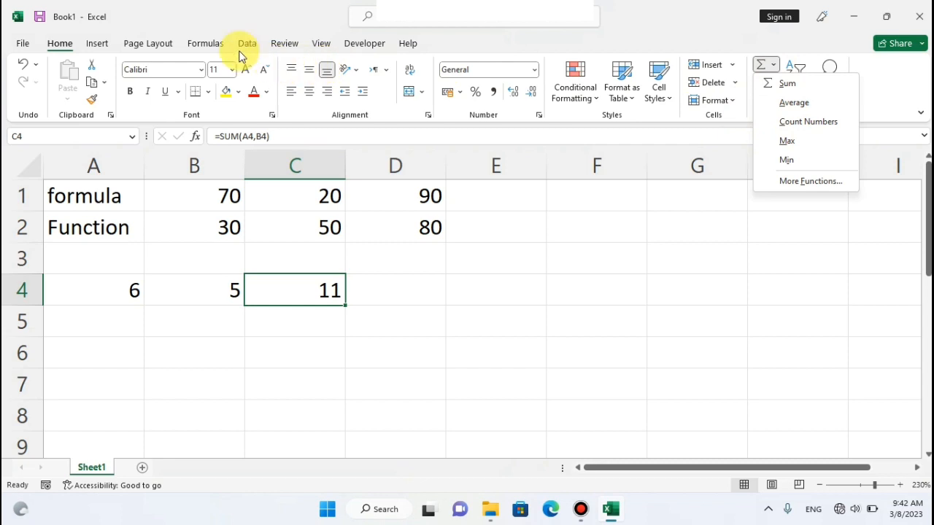
click(219, 46)
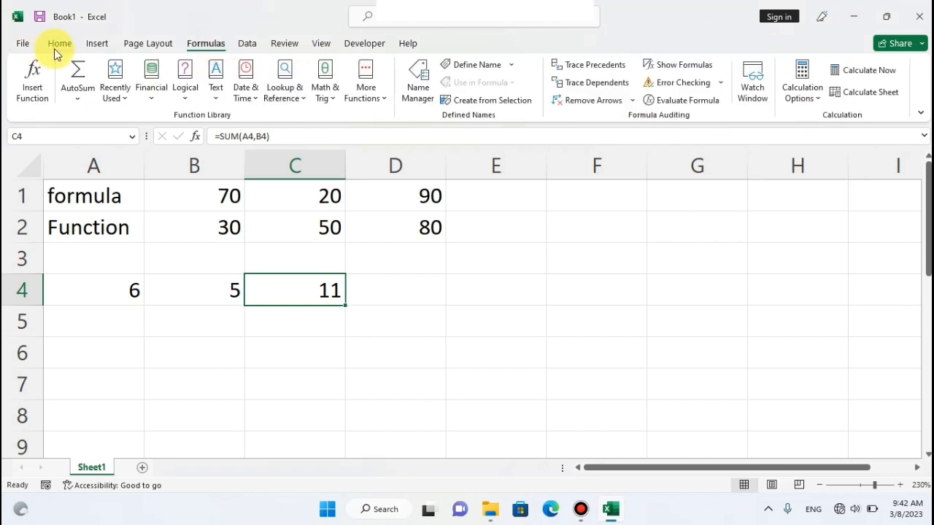
click(87, 103)
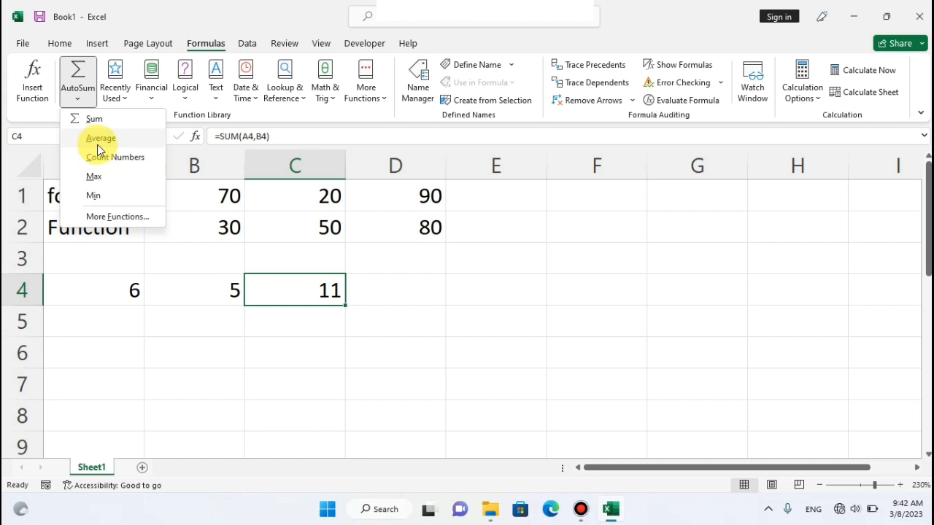
click(60, 44)
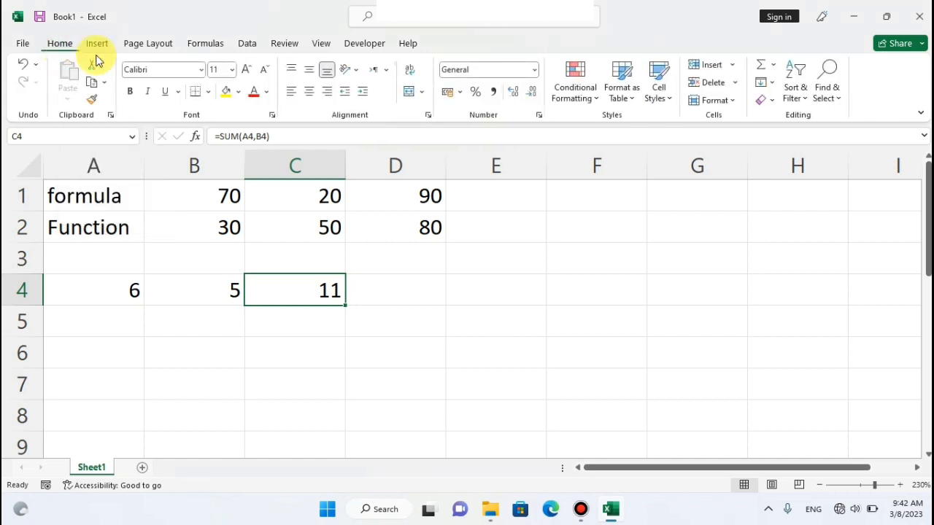
click(774, 65)
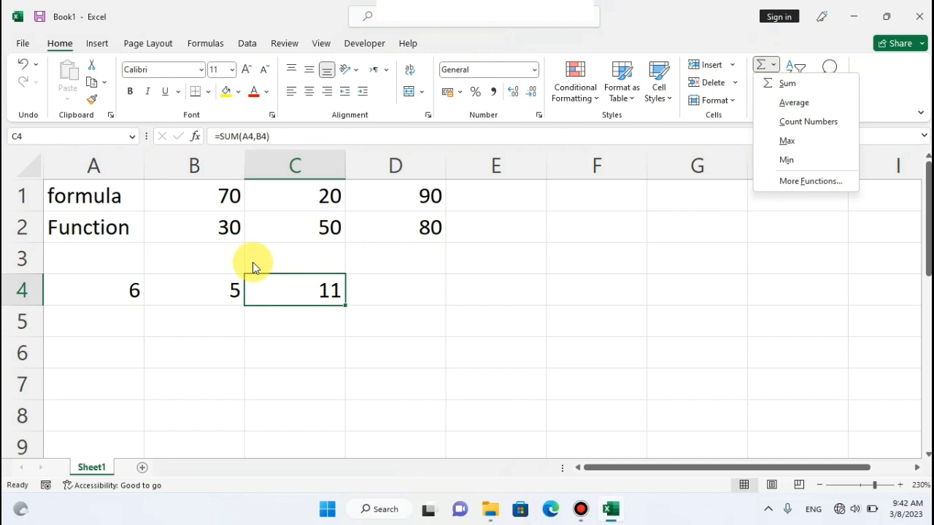
Look through the recently used functions and view the arguments of the SUM function in C4 without changing them.
click(207, 51)
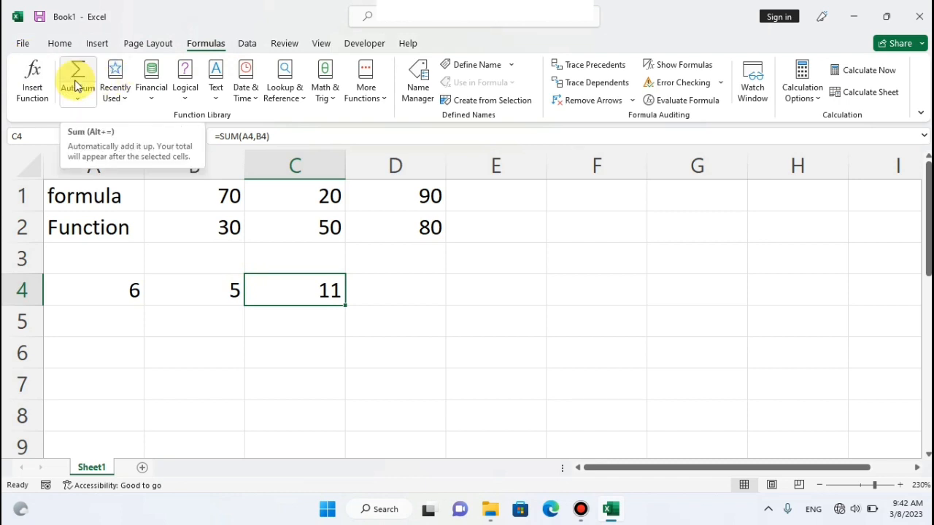
click(125, 100)
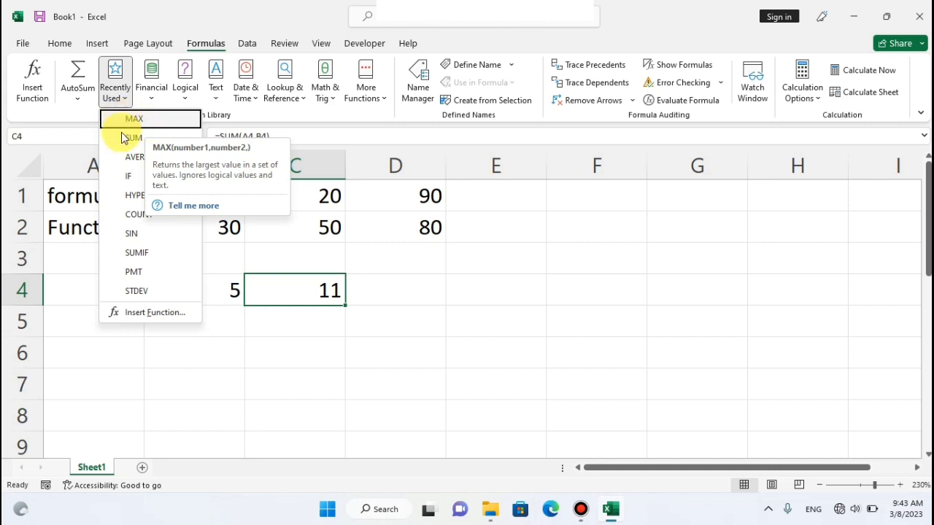
click(36, 79)
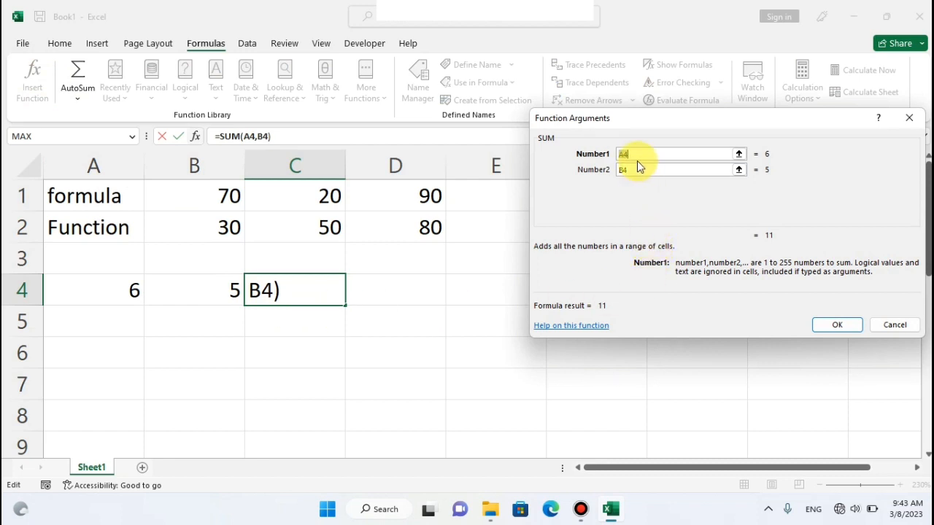
click(910, 119)
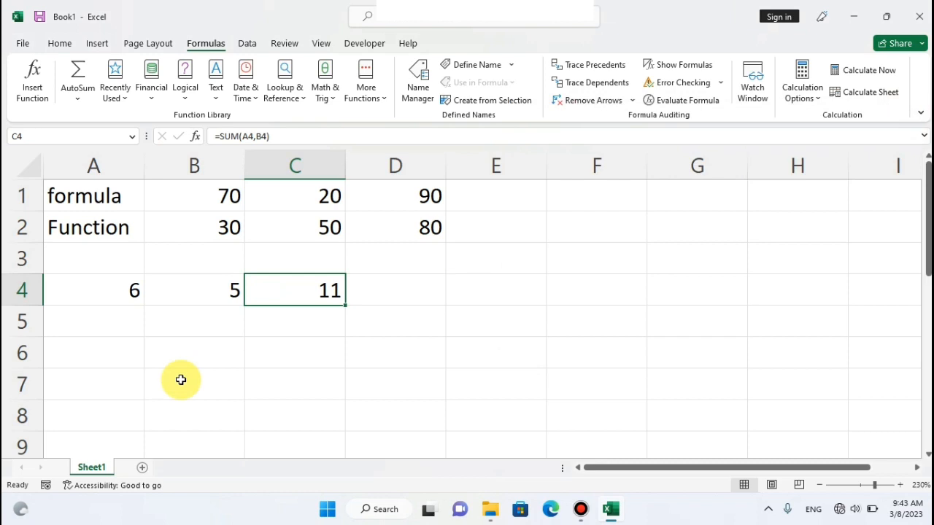
Open Insert Function for cell C5 and search for the function "sum".
click(287, 328)
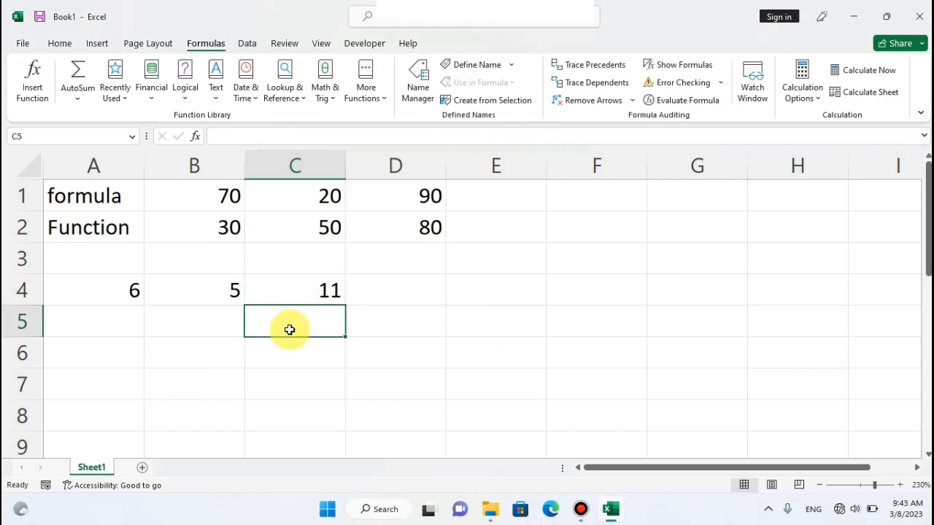
click(31, 78)
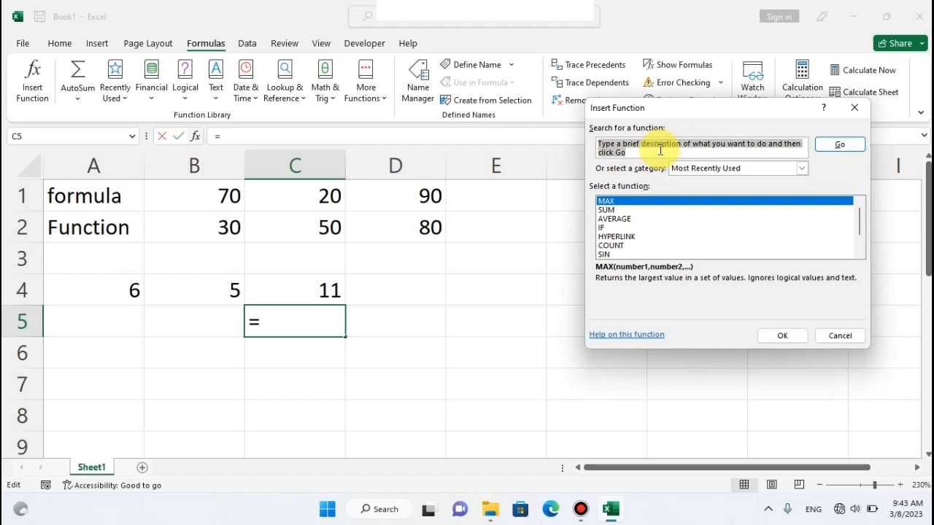
text(sum)
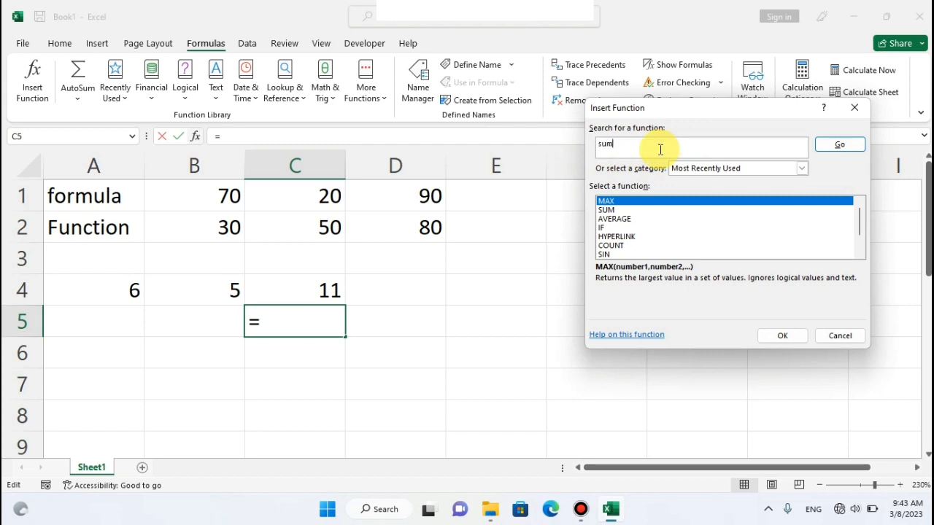
click(841, 144)
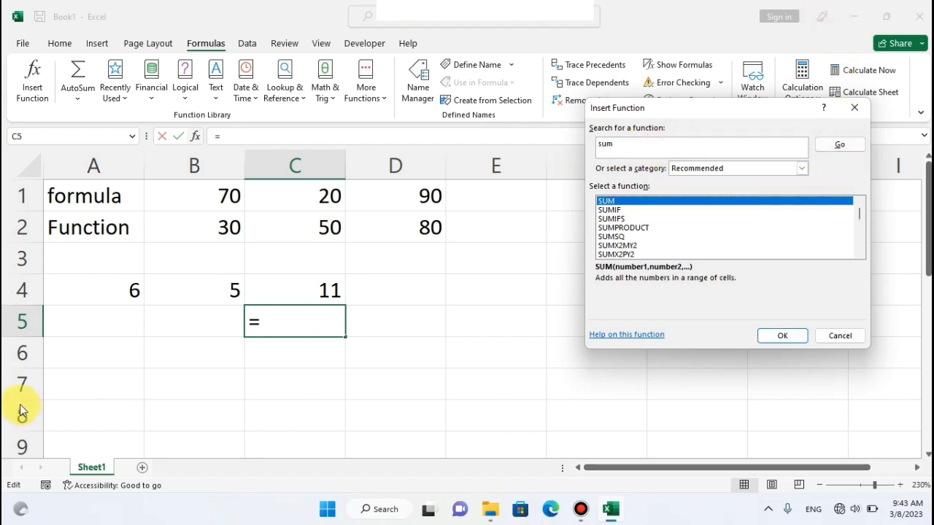
click(86, 321)
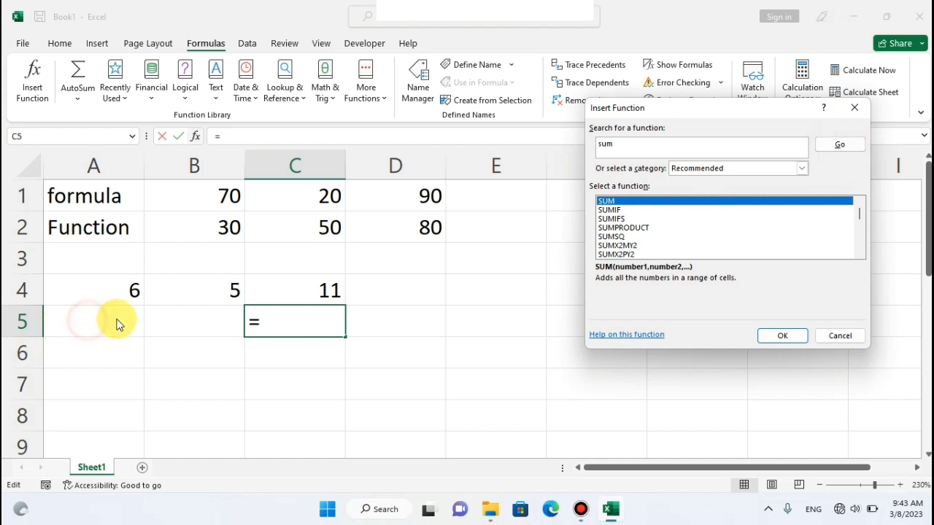
click(841, 146)
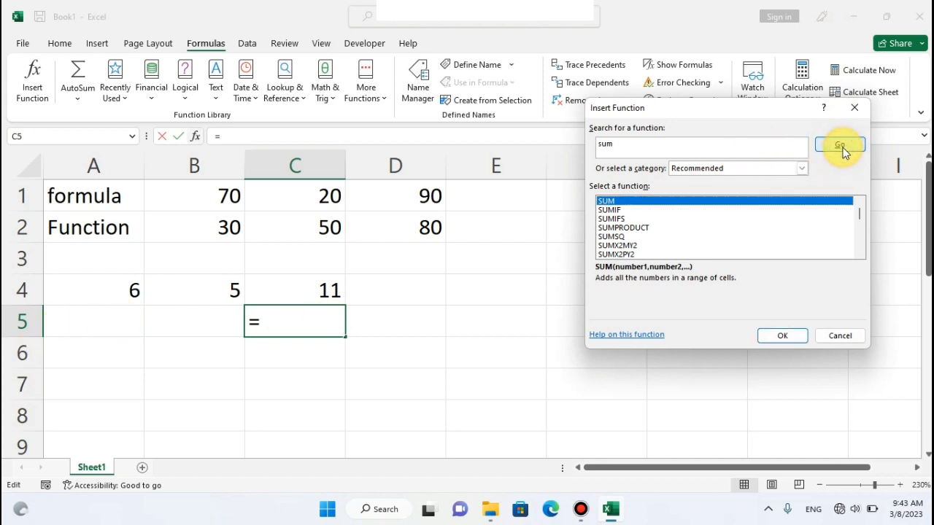
Insert the SUM function into C5 with A5 as Number1 and B5 as Number2.
click(797, 335)
click(123, 317)
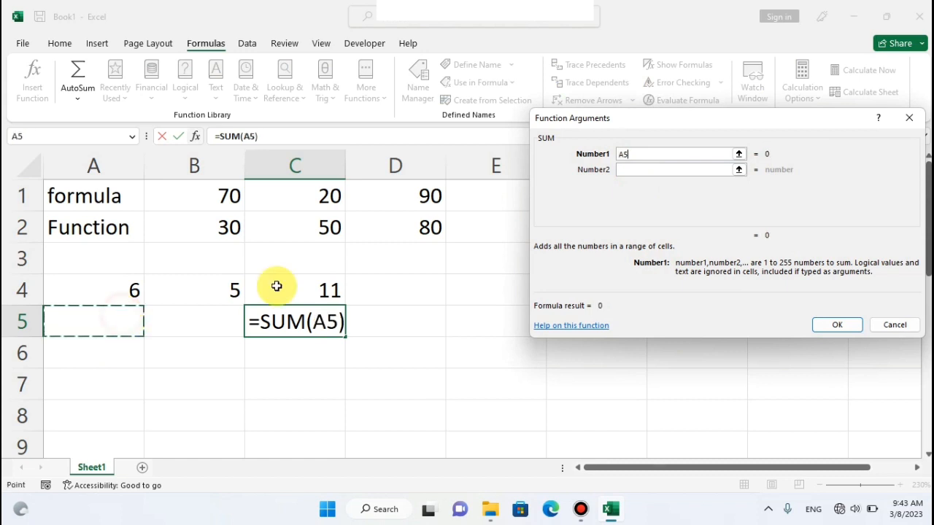
click(638, 169)
click(183, 323)
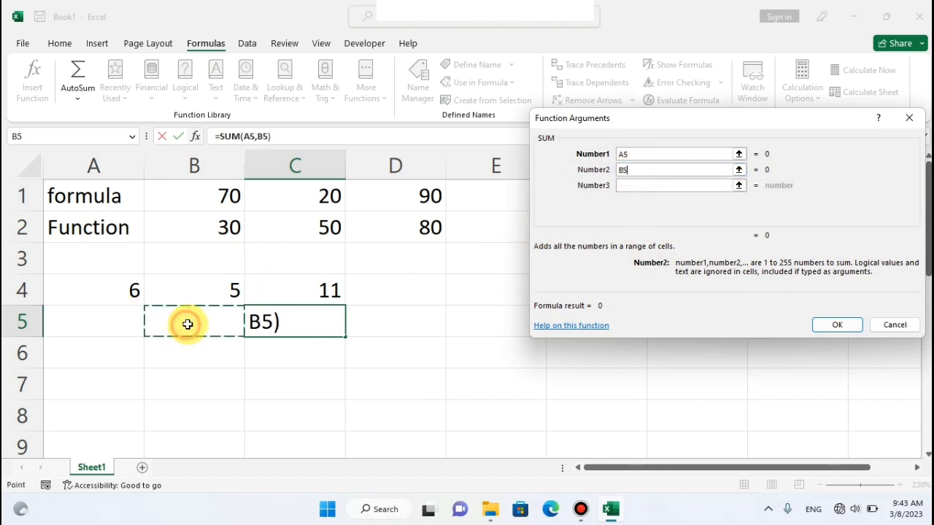
click(832, 324)
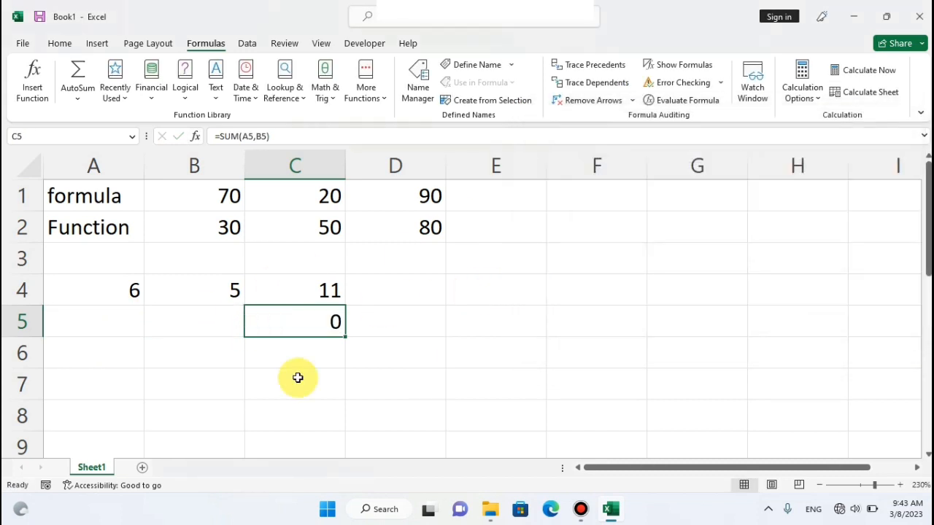
Enter 4 in cell A5 and 3 in cell B5, and select C5 to check its formula.
click(125, 320)
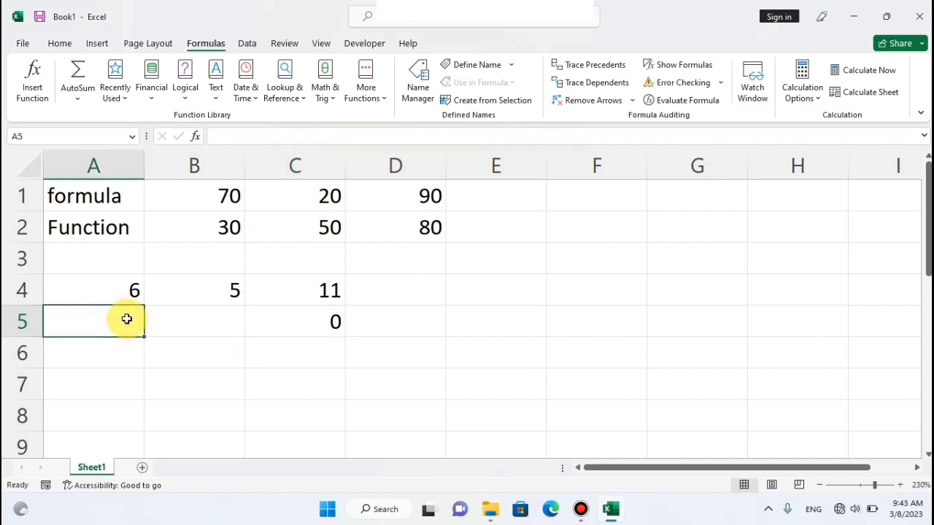
text(4)
click(187, 317)
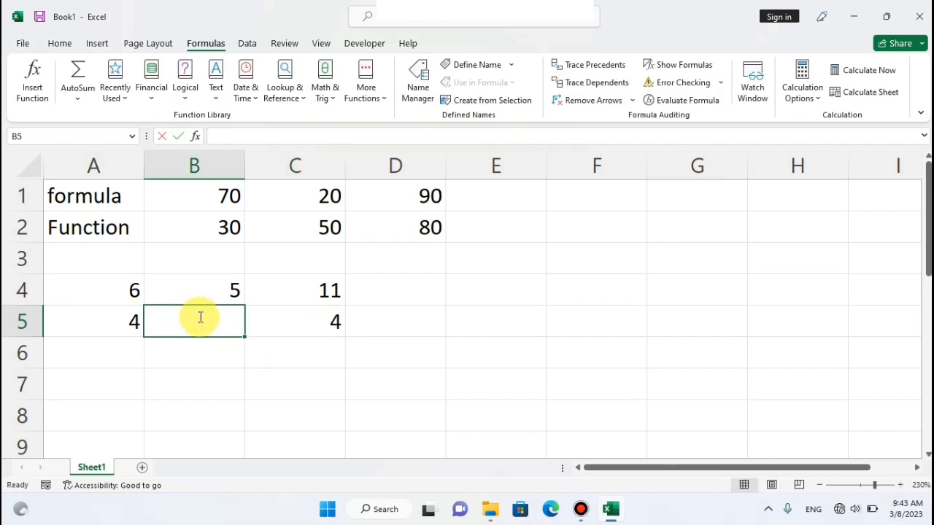
text(3)
click(277, 348)
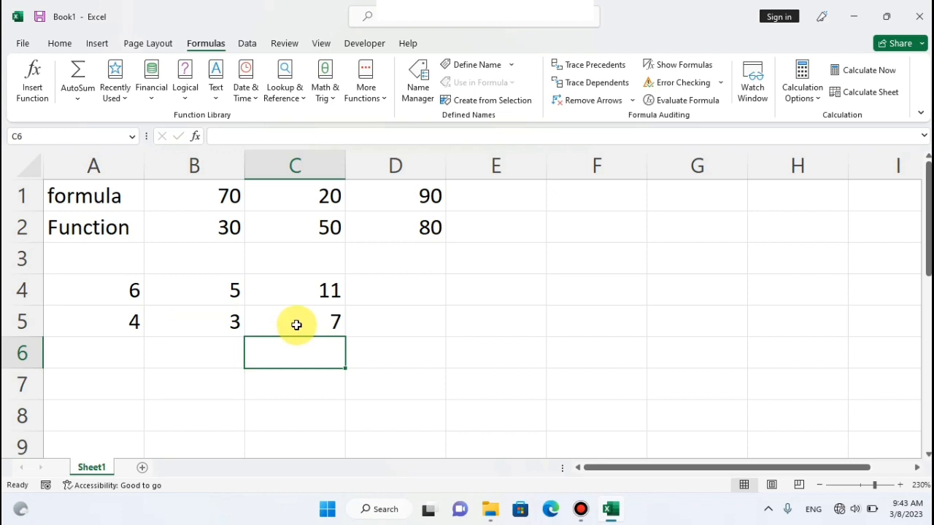
click(296, 325)
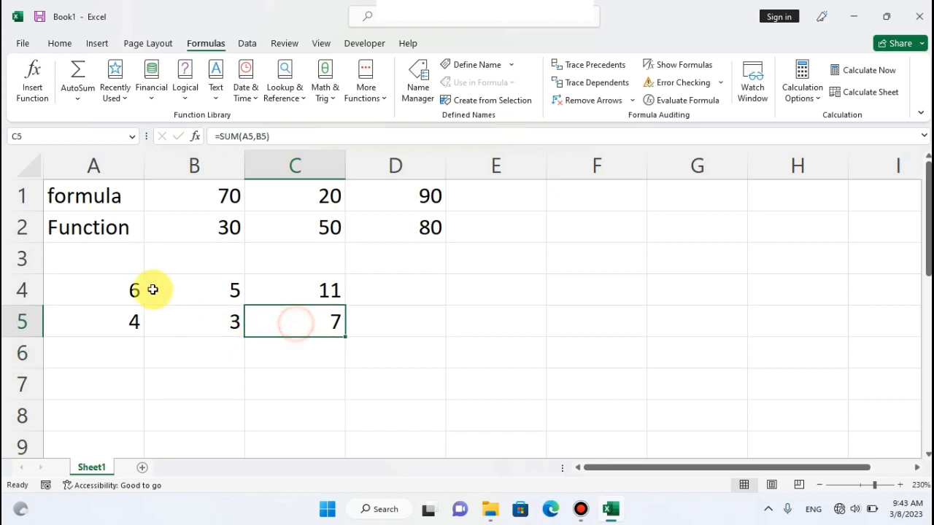
Look through the functions listed as recently used, financial, logical, text, and date and time.
click(121, 95)
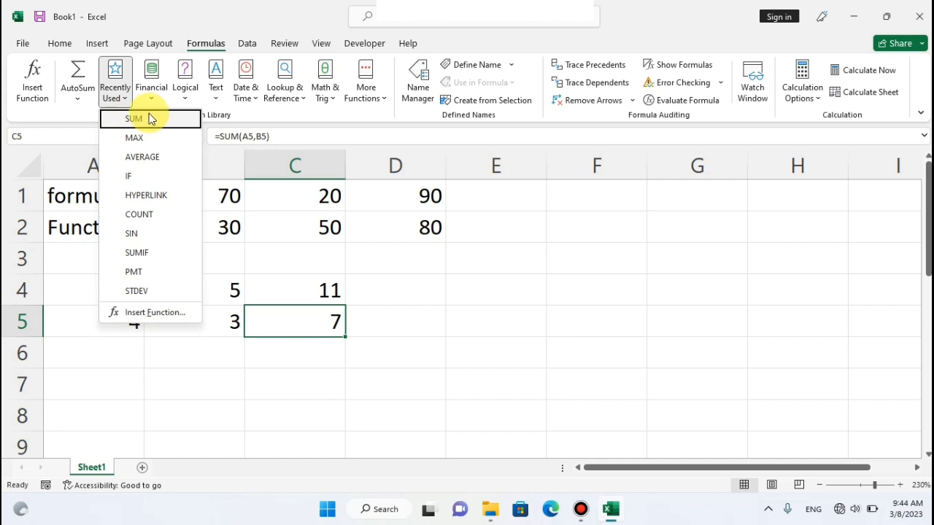
click(277, 269)
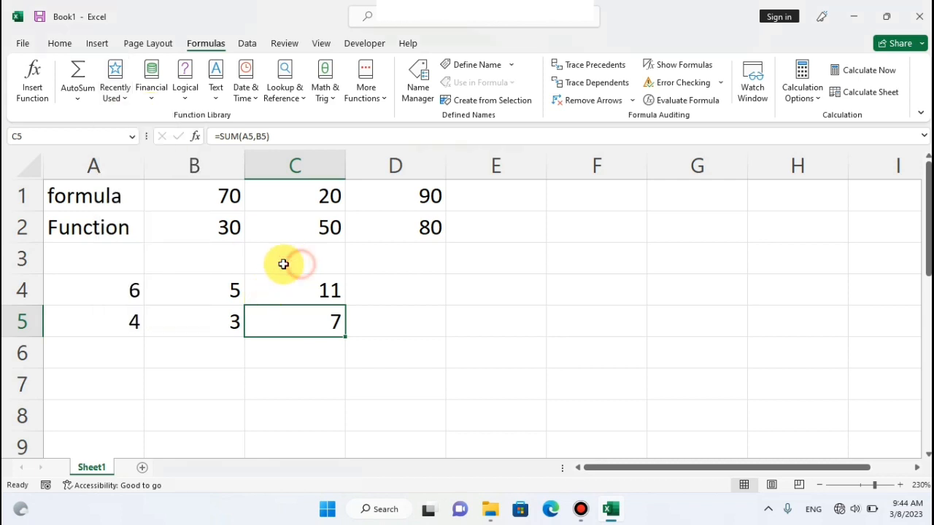
click(157, 102)
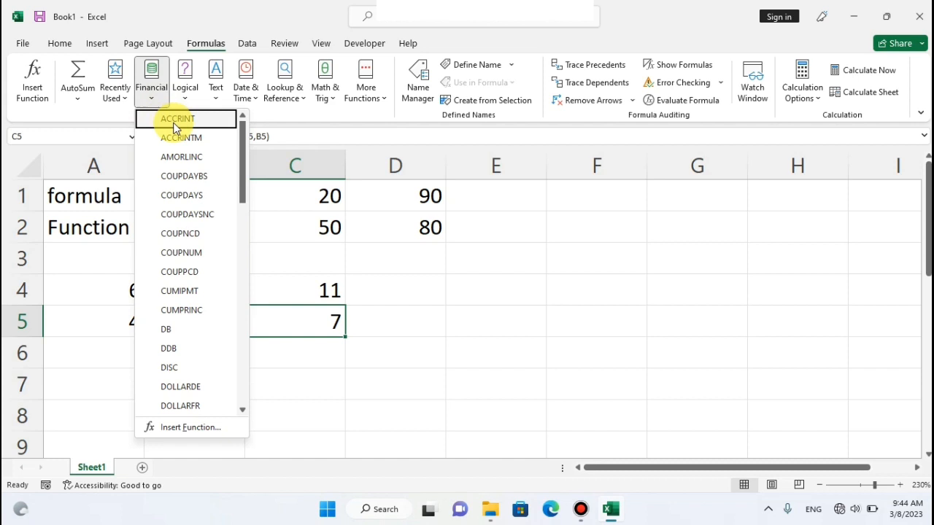
drag(242, 124, 242, 148)
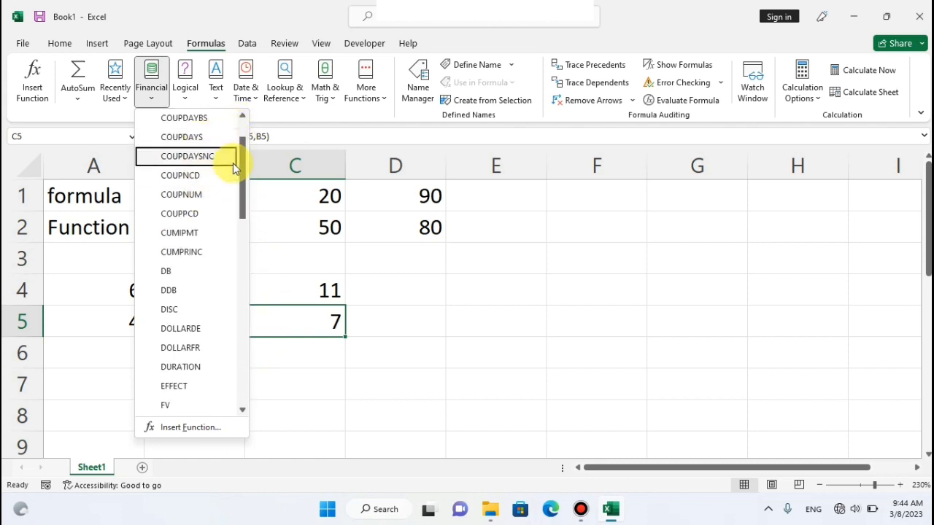
drag(240, 150, 244, 125)
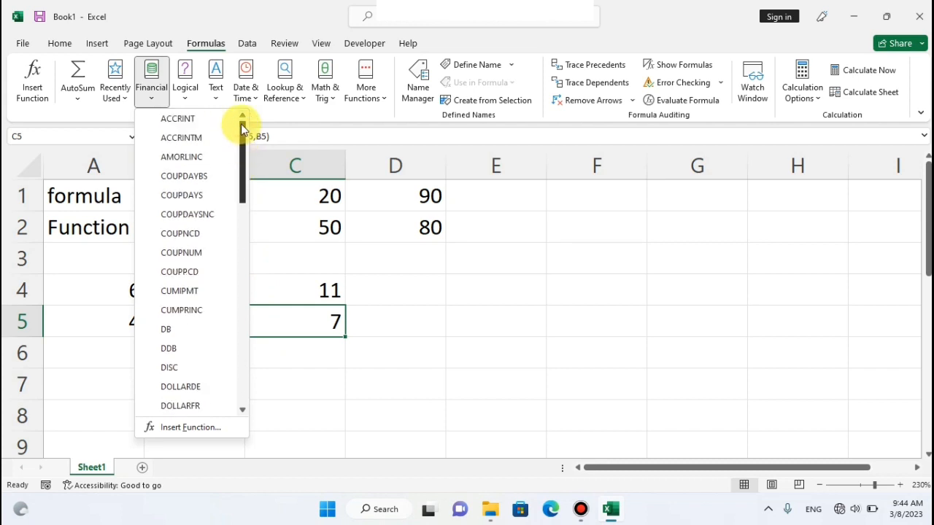
click(187, 97)
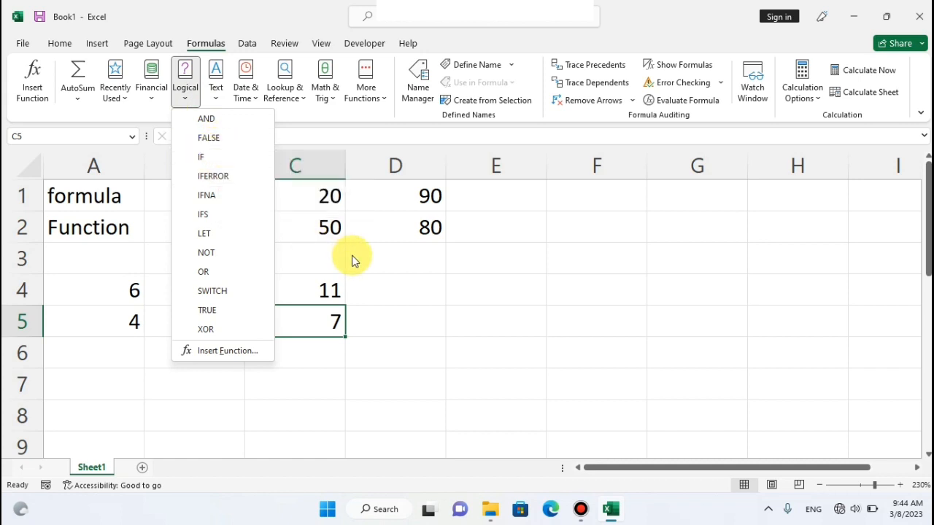
click(396, 274)
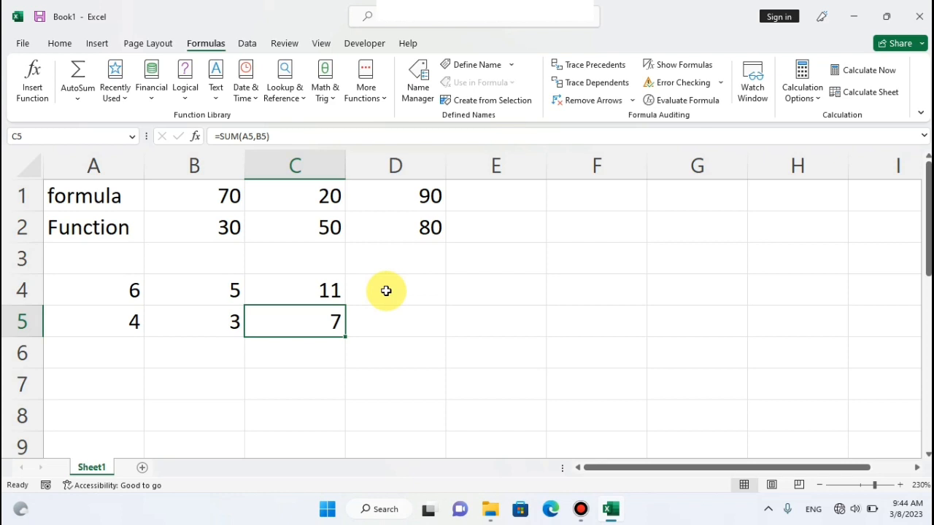
click(458, 261)
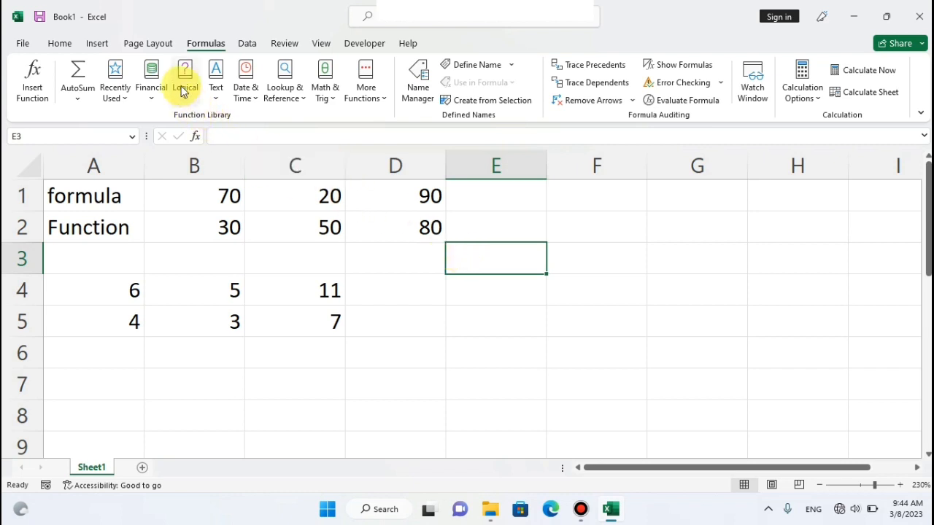
click(218, 102)
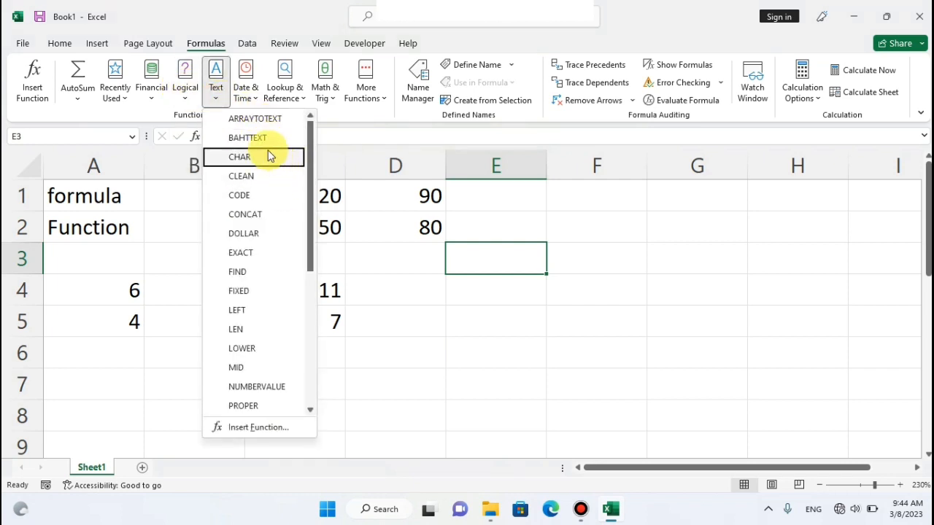
click(246, 86)
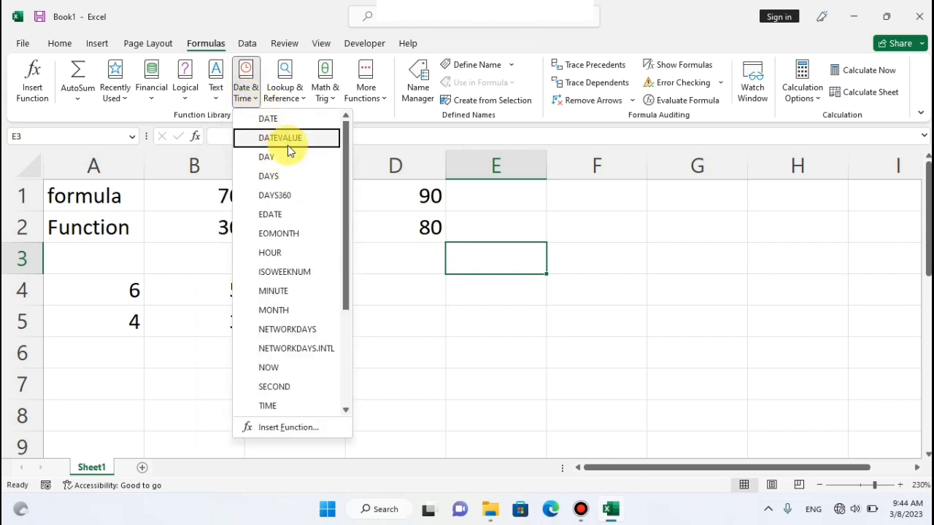
drag(348, 143, 346, 158)
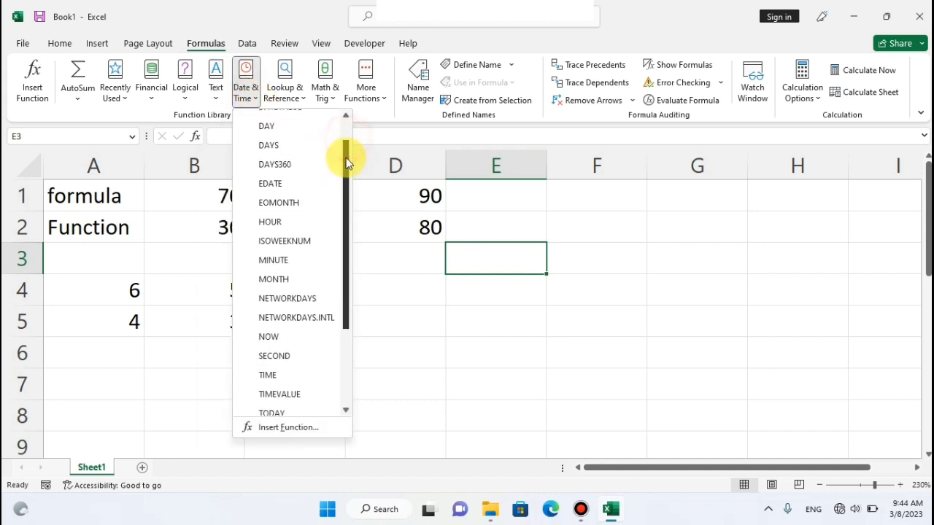
click(392, 267)
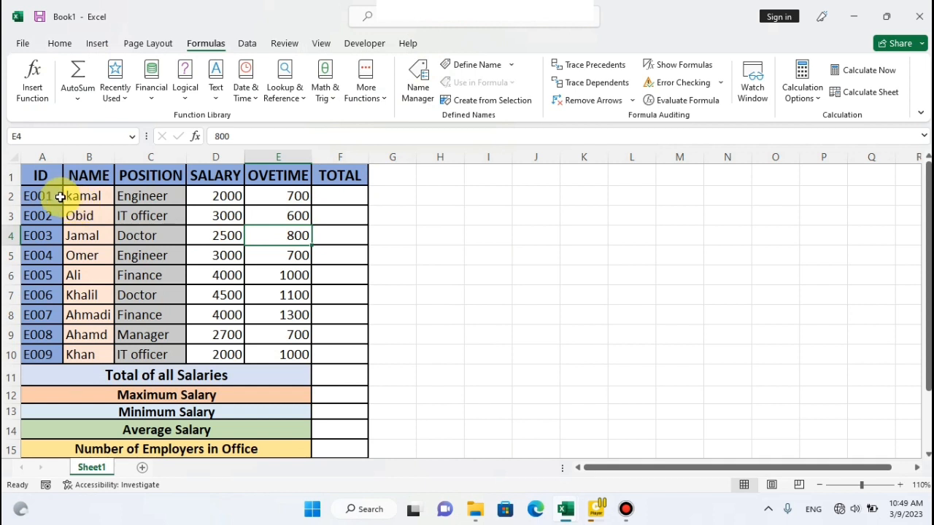
Examine the ID, NAME and POSITION data of the employee table and the functions offered by AutoSum.
drag(43, 176, 139, 334)
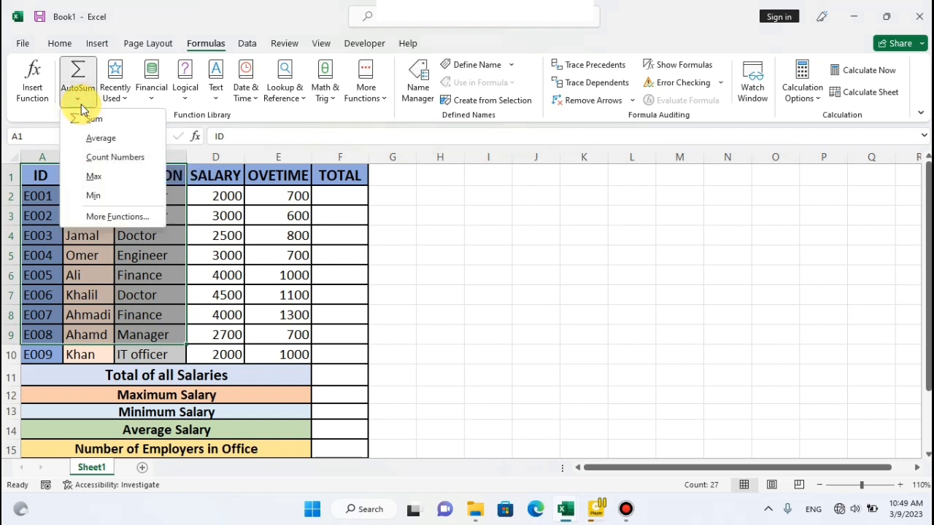
click(241, 199)
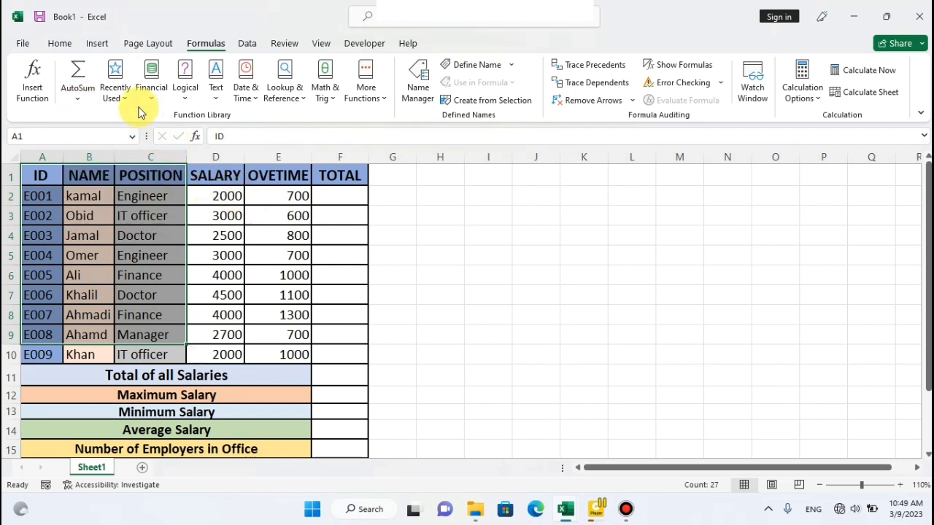
click(219, 210)
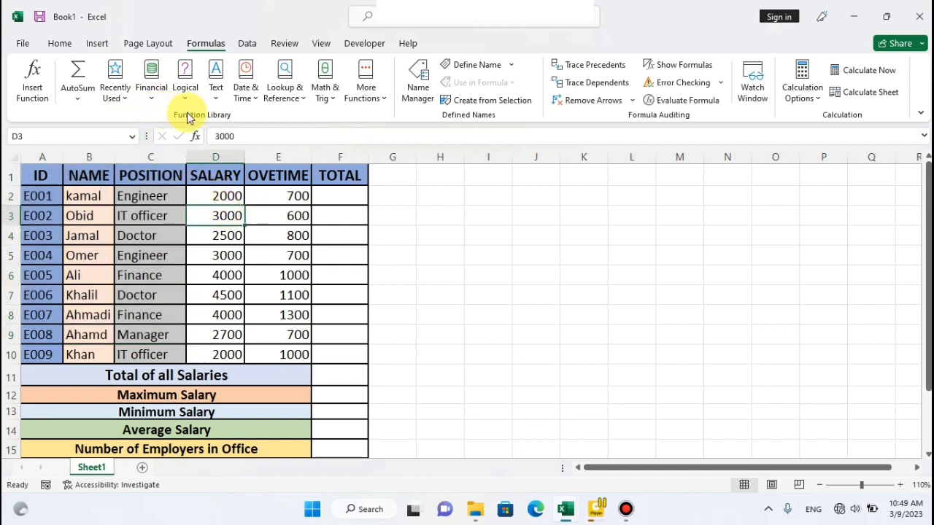
click(76, 100)
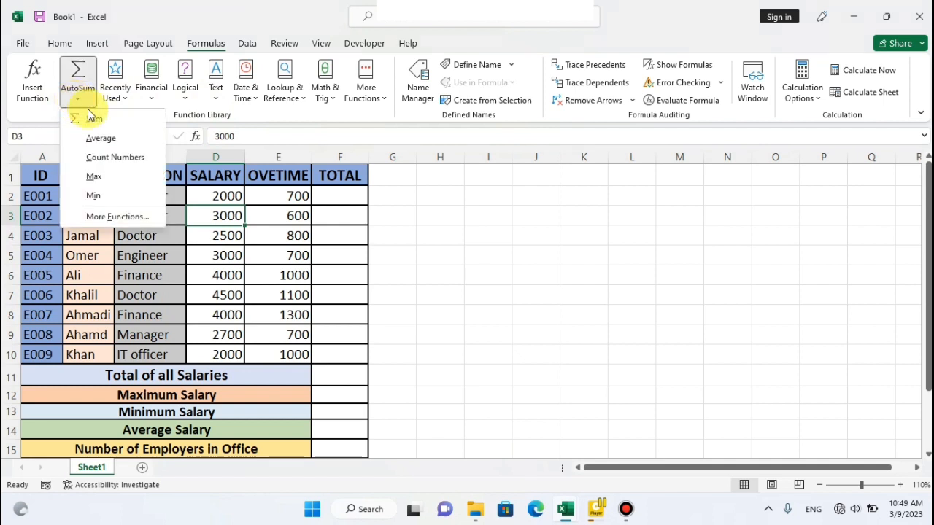
click(329, 195)
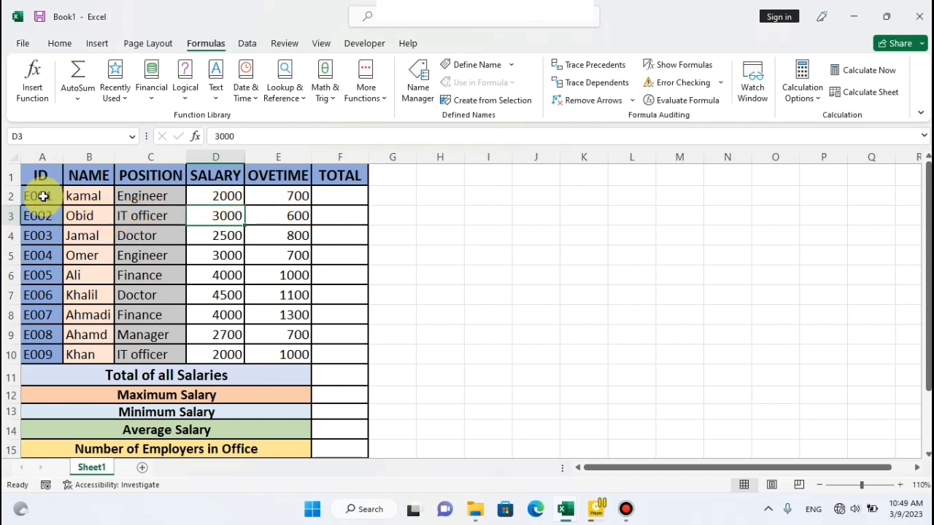
Review the employee table column by column from ID to OVETIME, ending on the first TOTAL cell, F2.
drag(42, 195, 244, 354)
click(336, 223)
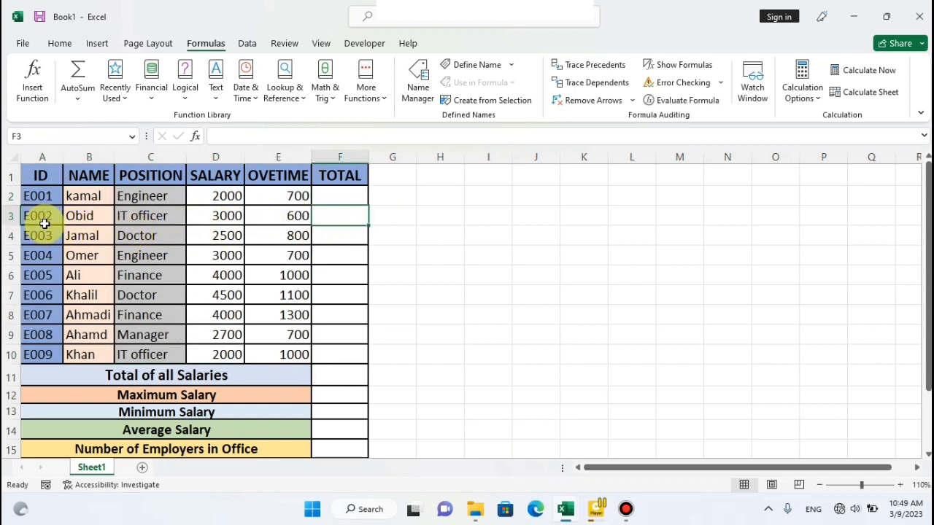
drag(100, 202, 104, 352)
drag(178, 196, 171, 351)
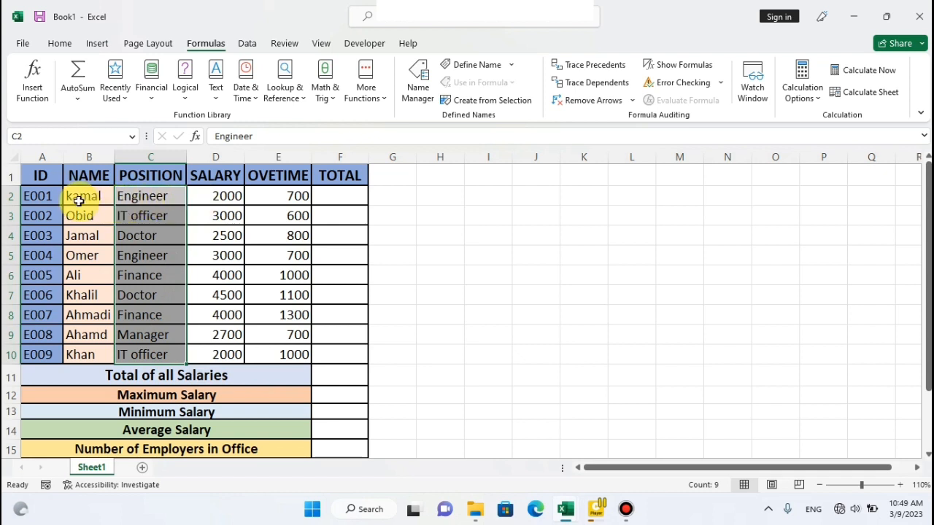
click(204, 196)
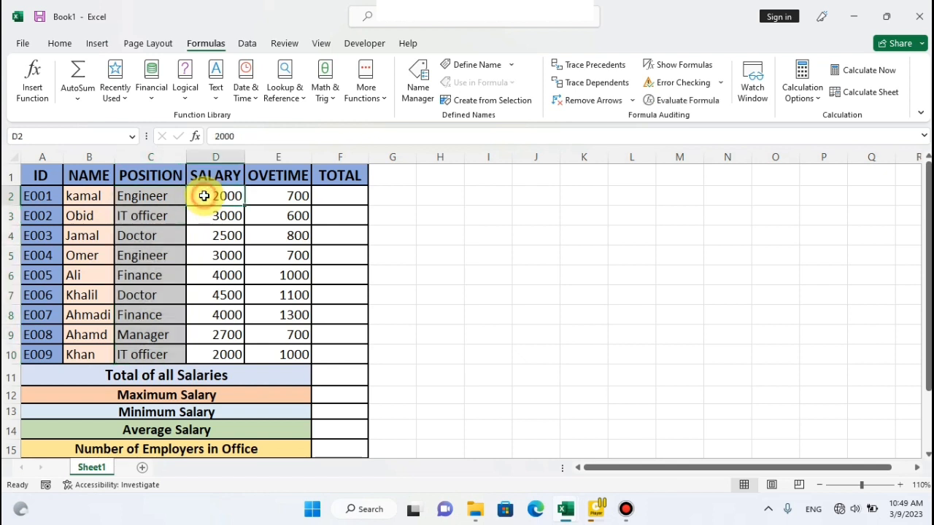
click(271, 194)
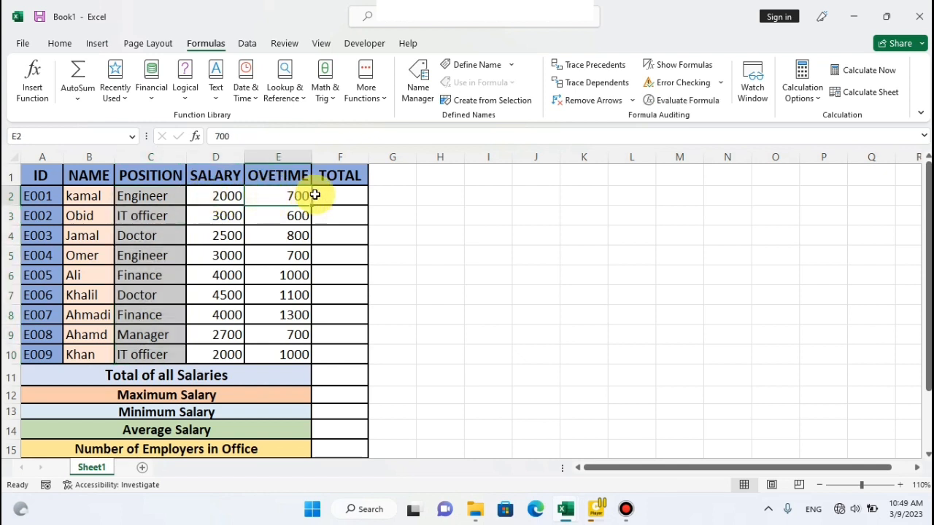
drag(334, 195, 340, 201)
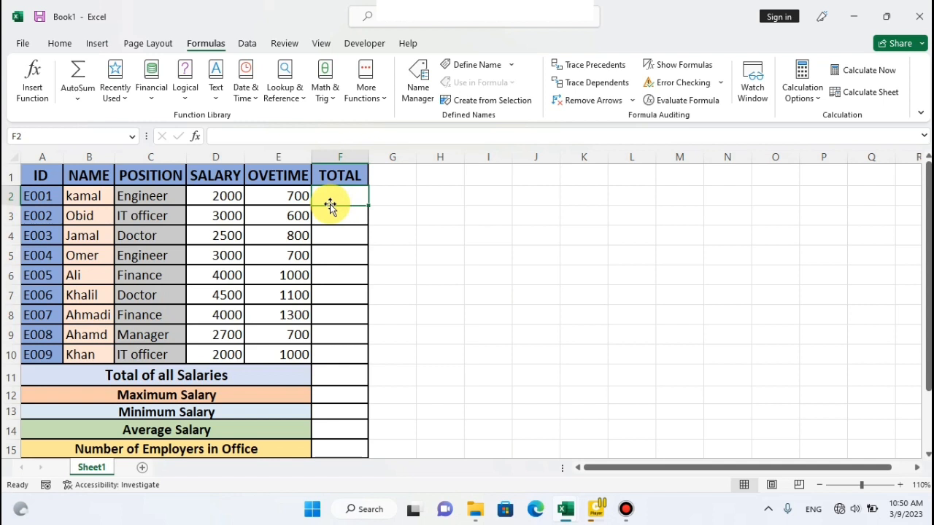
click(87, 105)
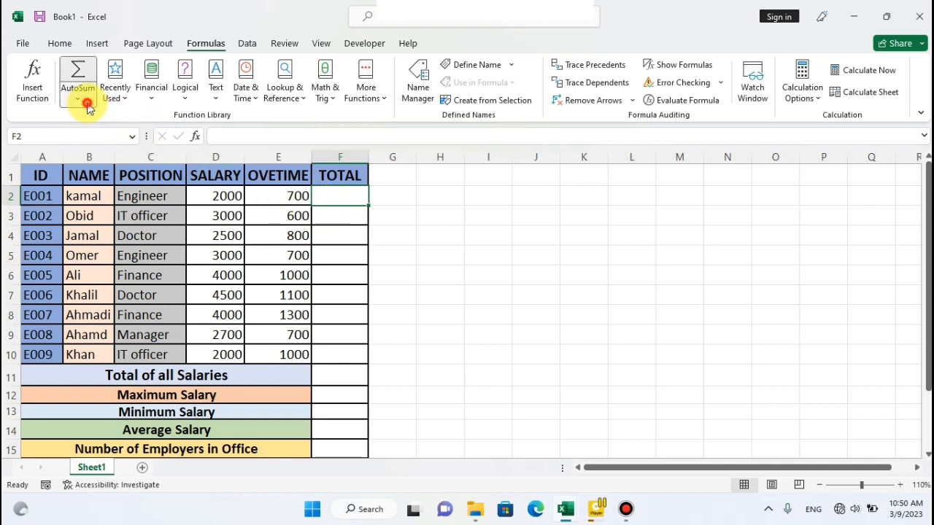
click(88, 107)
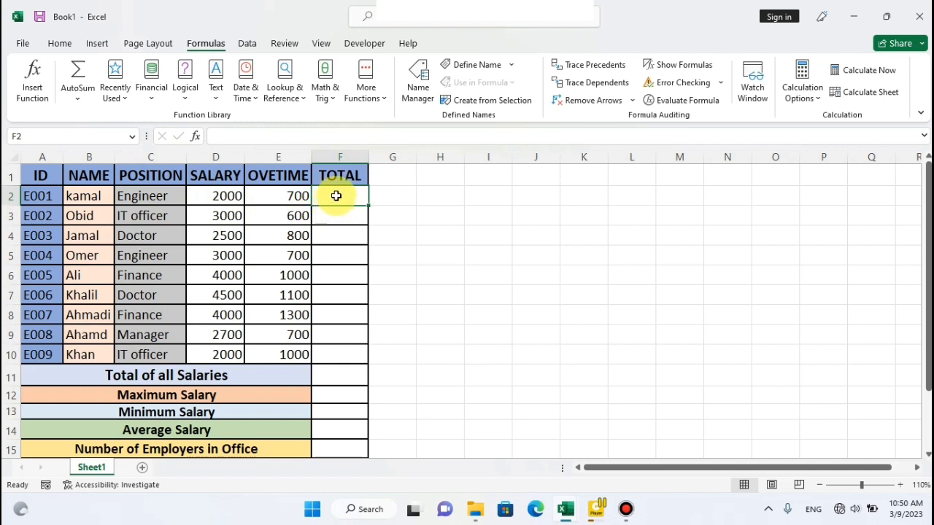
drag(215, 193, 275, 193)
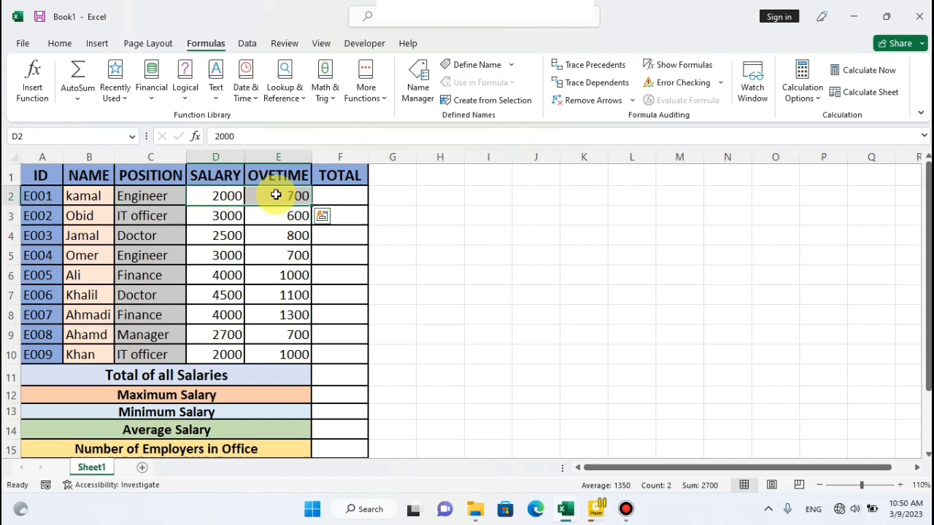
Total the first employee's salary and overtime in F2 with the formula =sum(D2,E2).
click(319, 195)
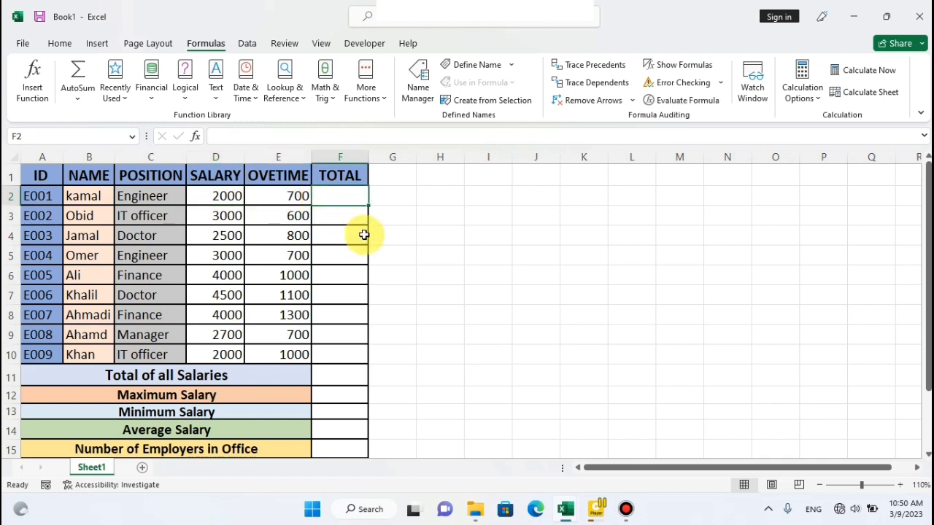
text(=)
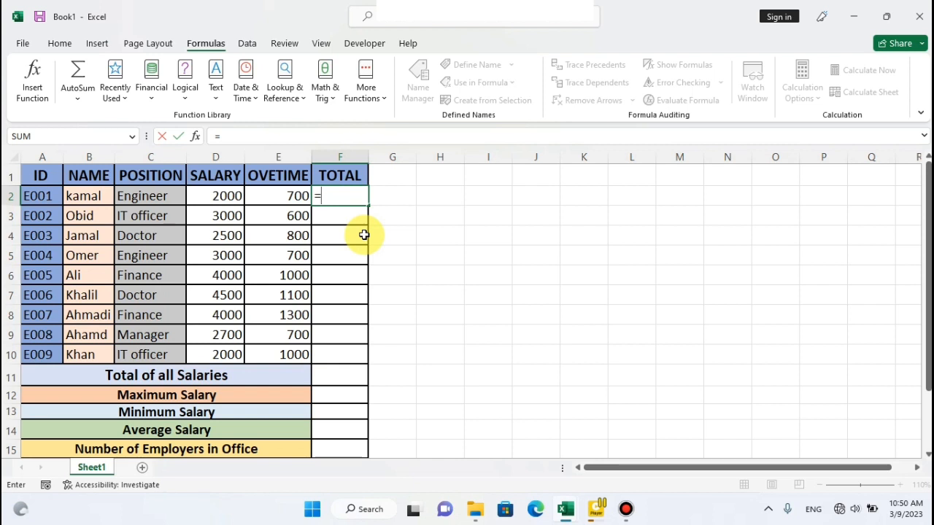
text(sim)
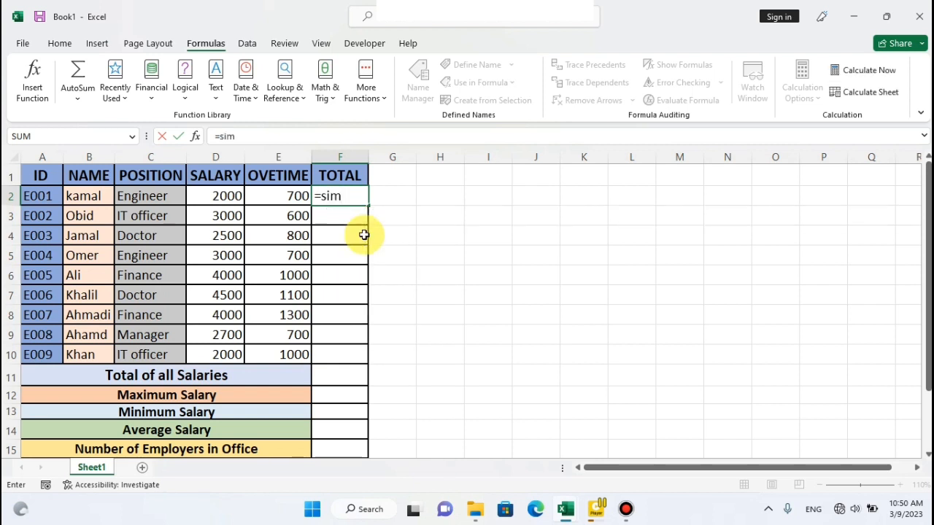
key(BackSpace)
key(BackSpace)
text(um)
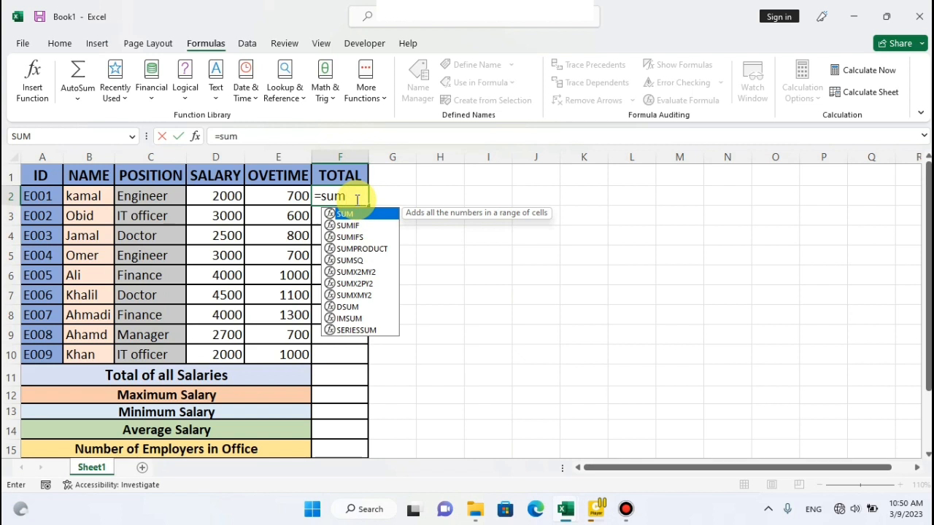
text(()
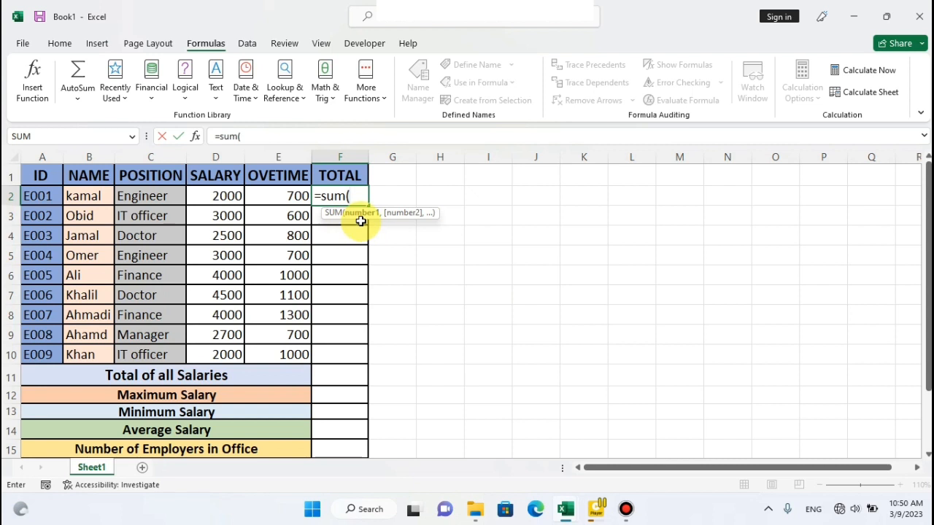
click(211, 199)
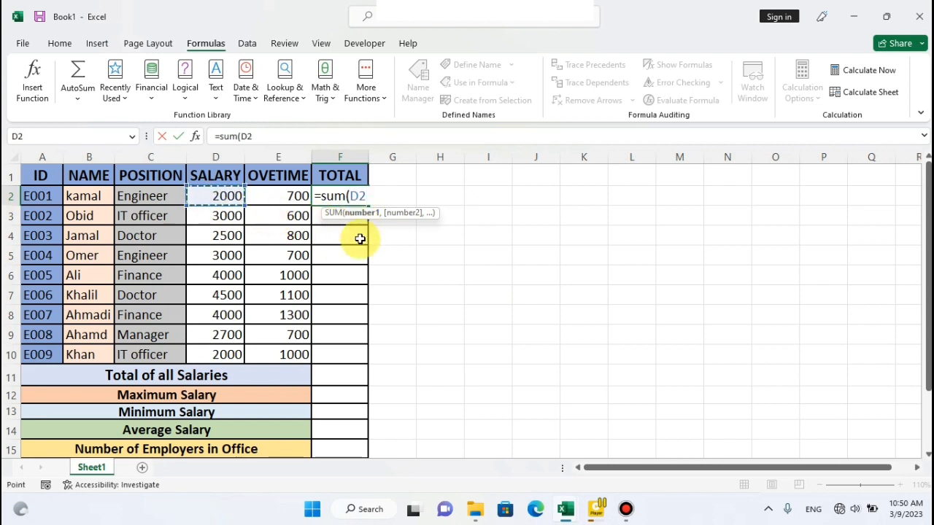
text(,)
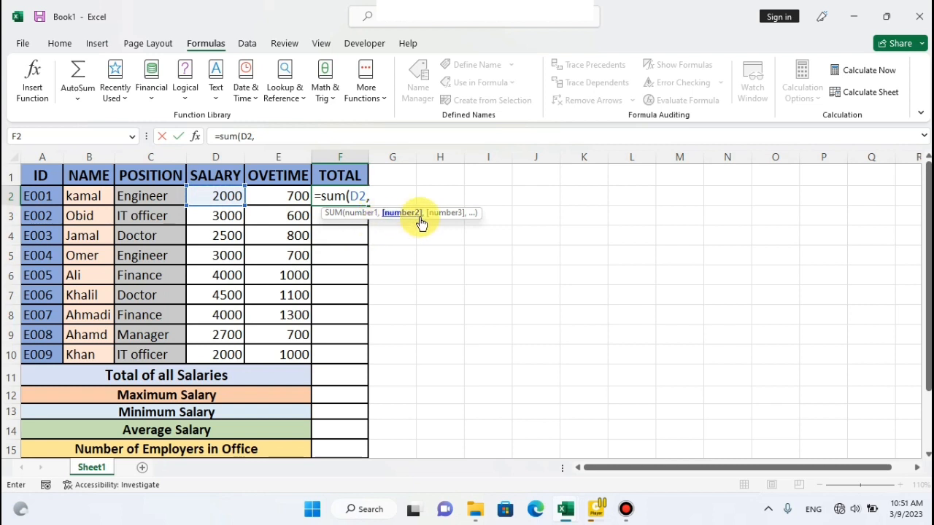
click(276, 197)
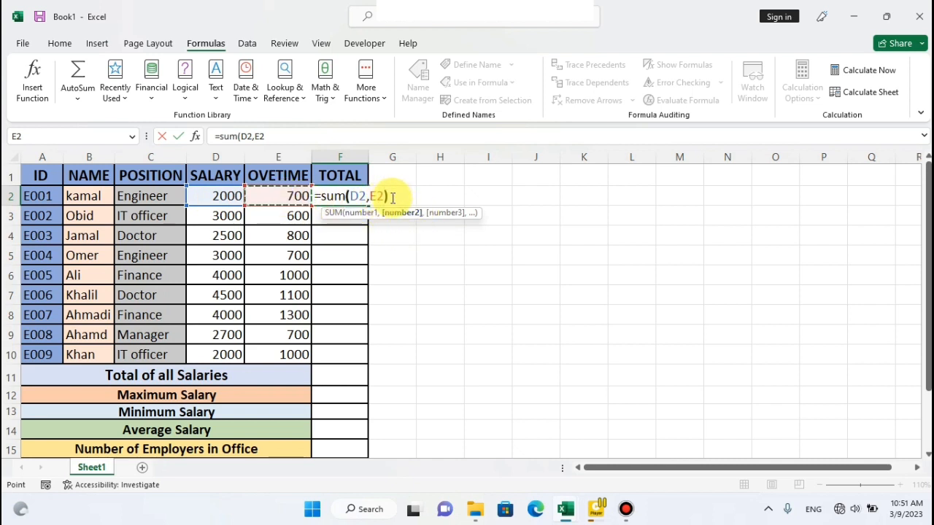
text())
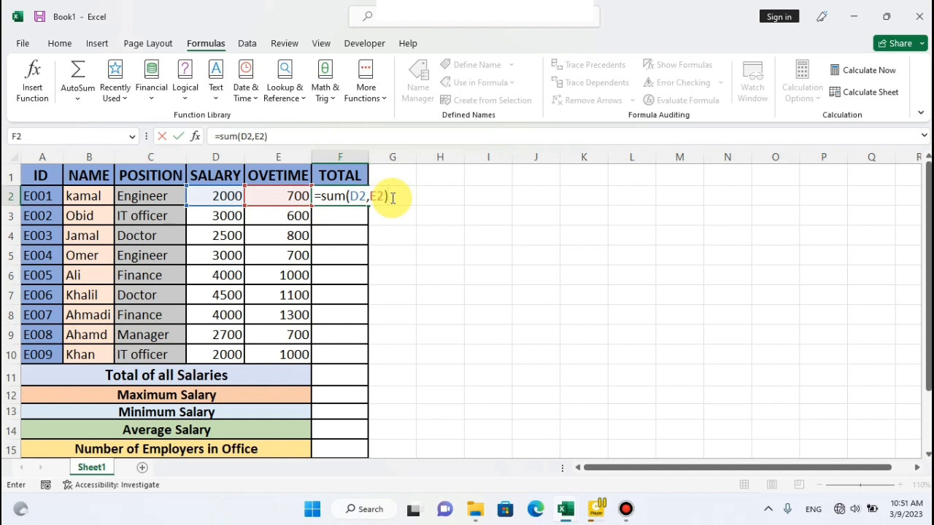
key(Return)
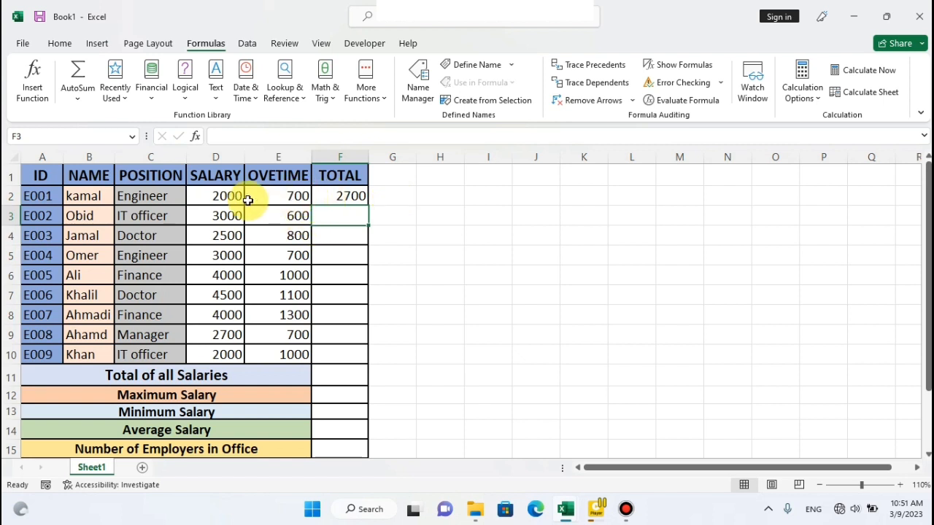
Clear F2 and total the same row again using a range, with the formula =sum(D2:E2).
click(323, 197)
key(Delete)
text(=)
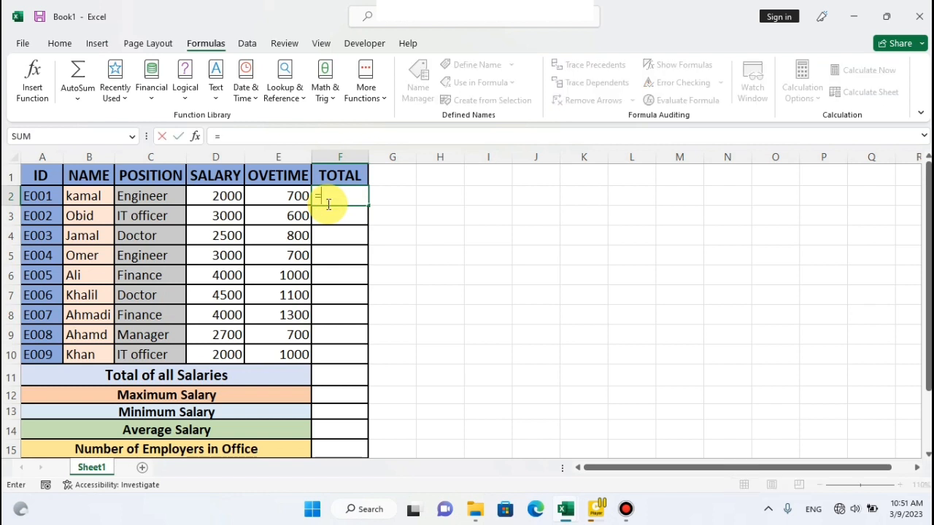
text(s)
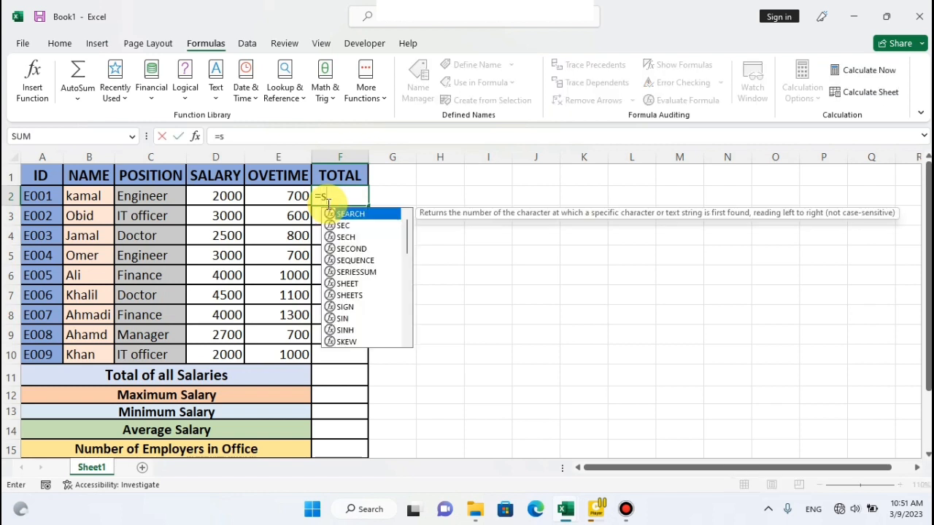
text(um()
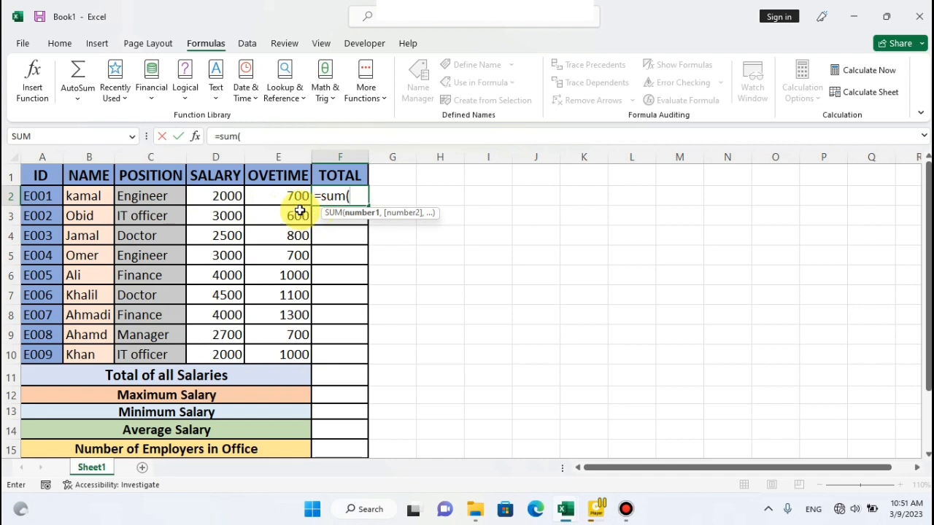
click(194, 195)
drag(193, 195, 267, 194)
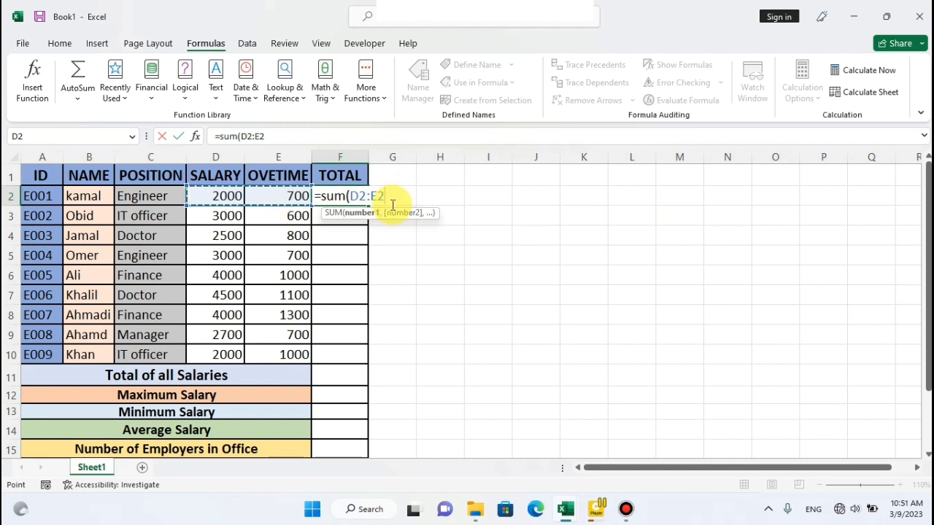
text())
key(Return)
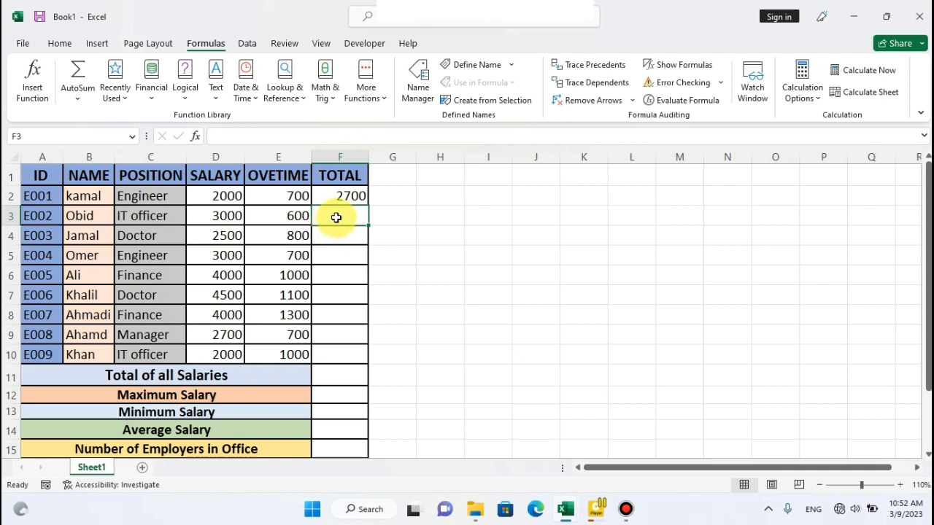
Enter =sum(D3:E3) in F3 for the second employee's total, and clear that cell again.
text(=sum)
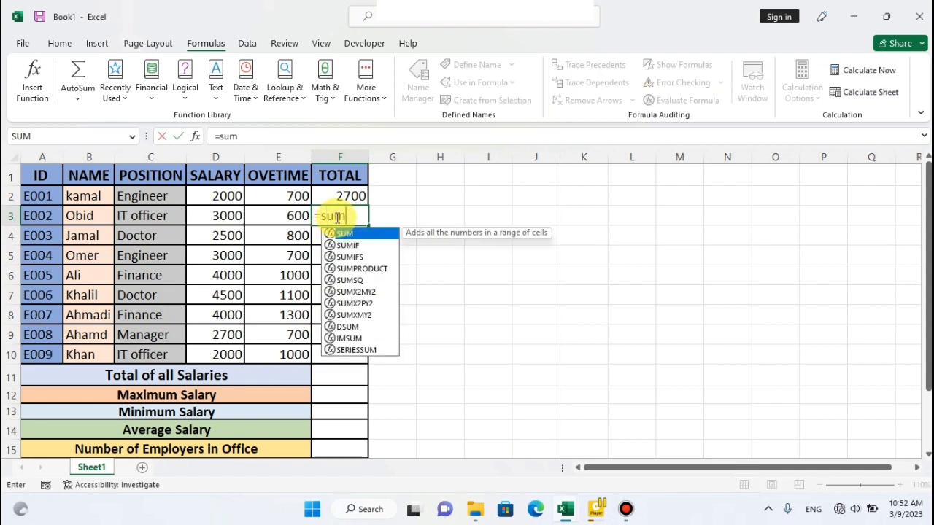
text(()
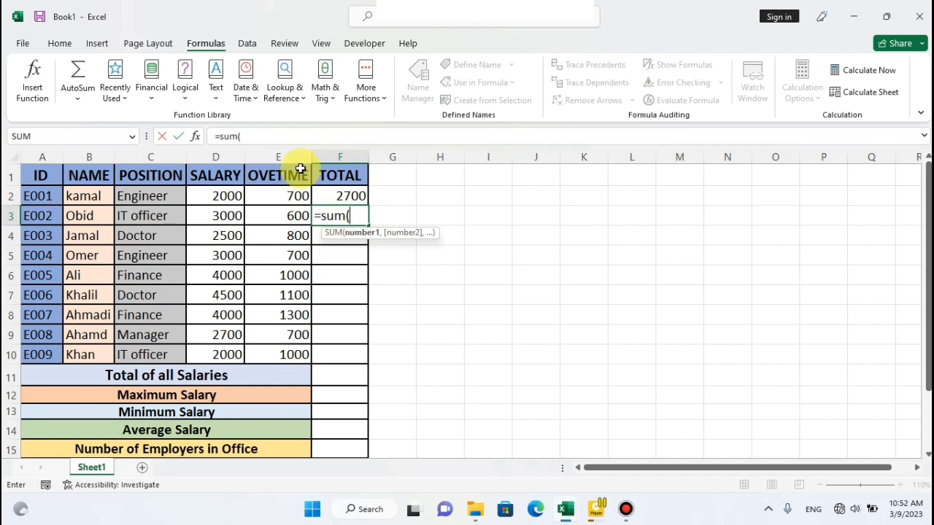
drag(225, 213, 294, 216)
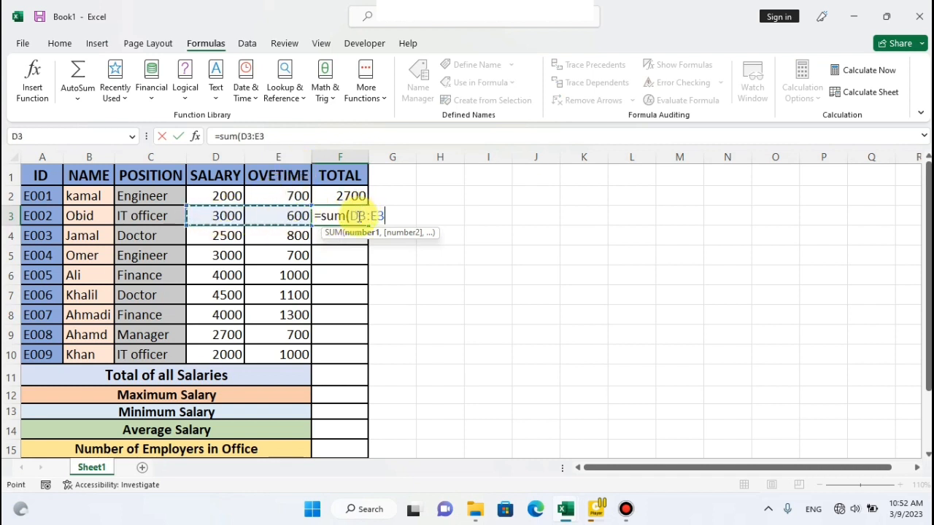
text())
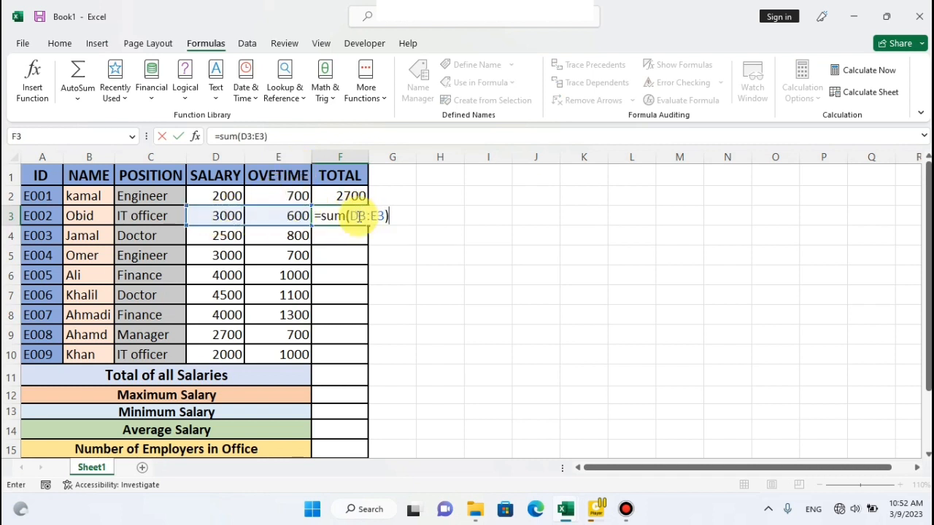
key(Return)
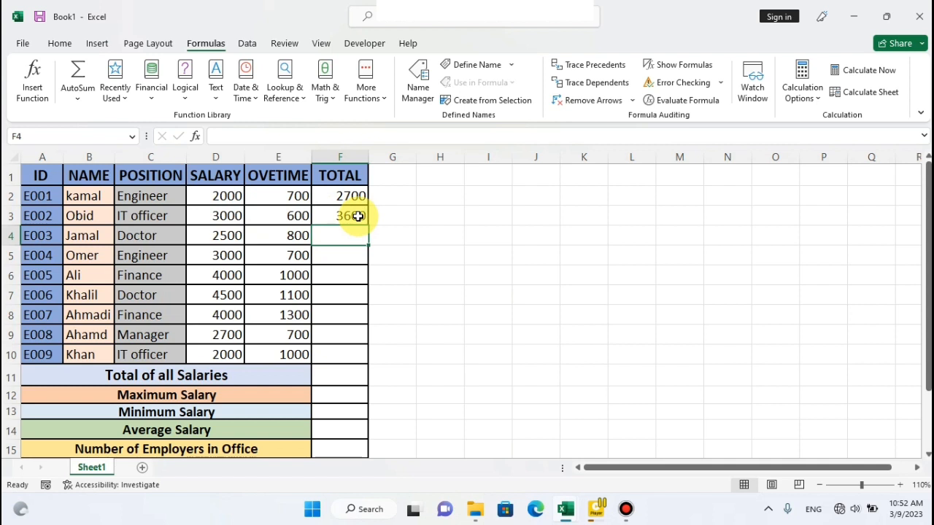
click(319, 215)
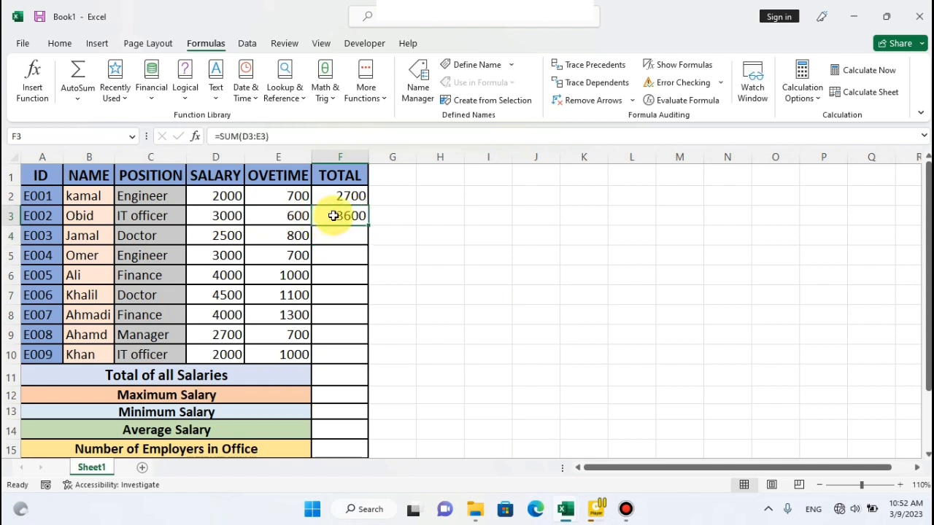
key(Delete)
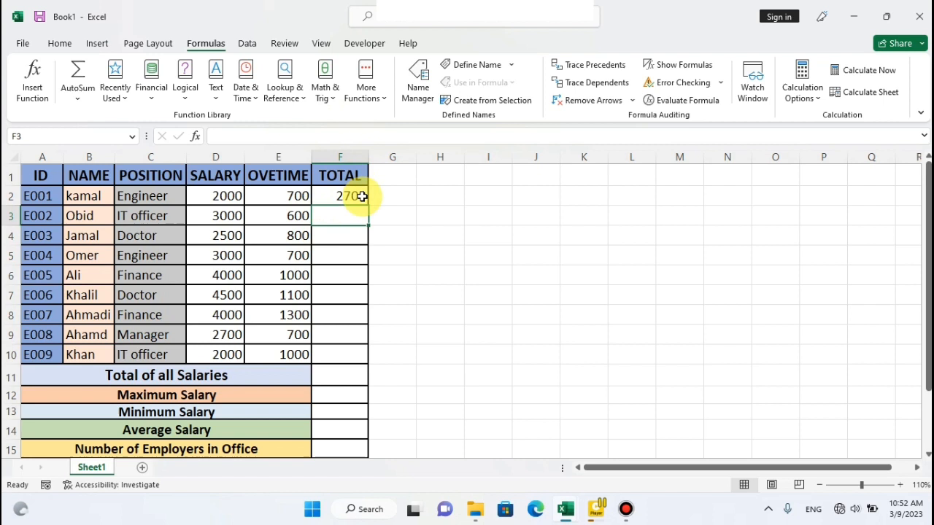
Fill the F2 formula down the TOTAL column through F10 and check the copied formulas in F6, F4 and F9.
click(327, 196)
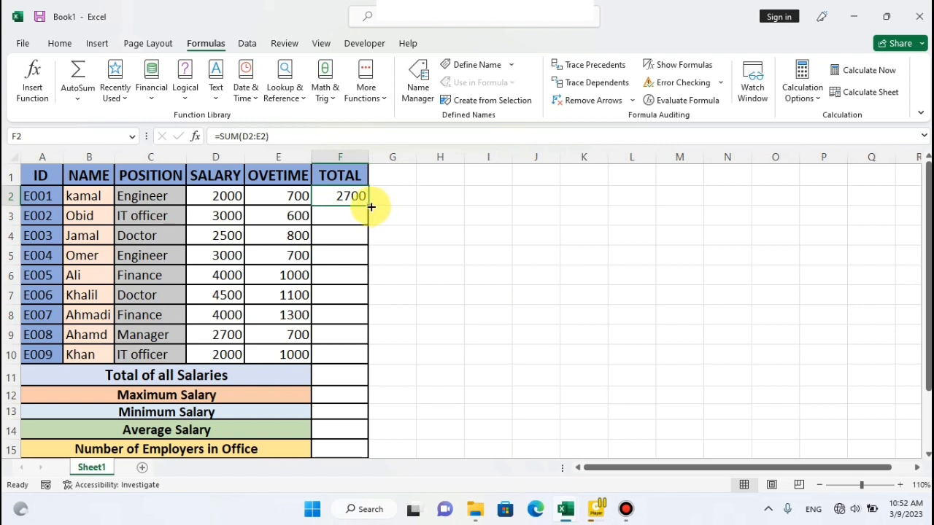
drag(368, 207, 366, 355)
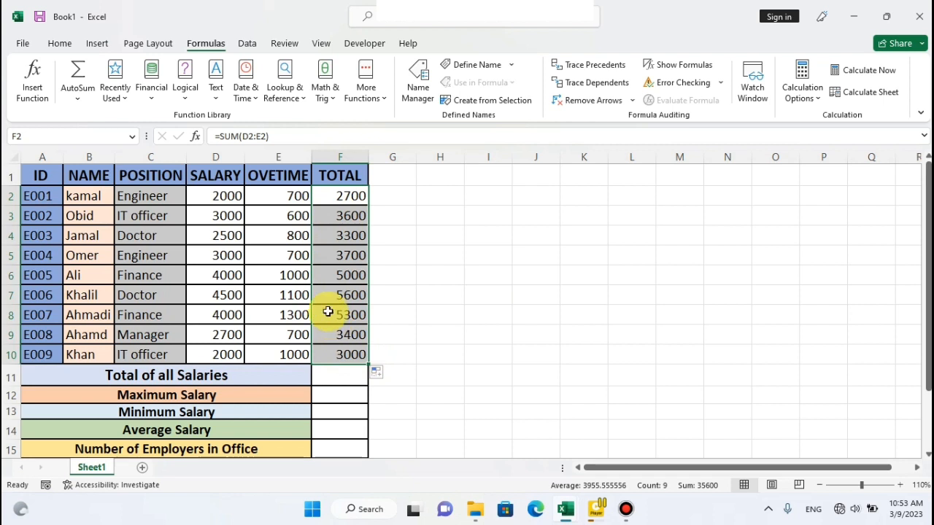
click(326, 275)
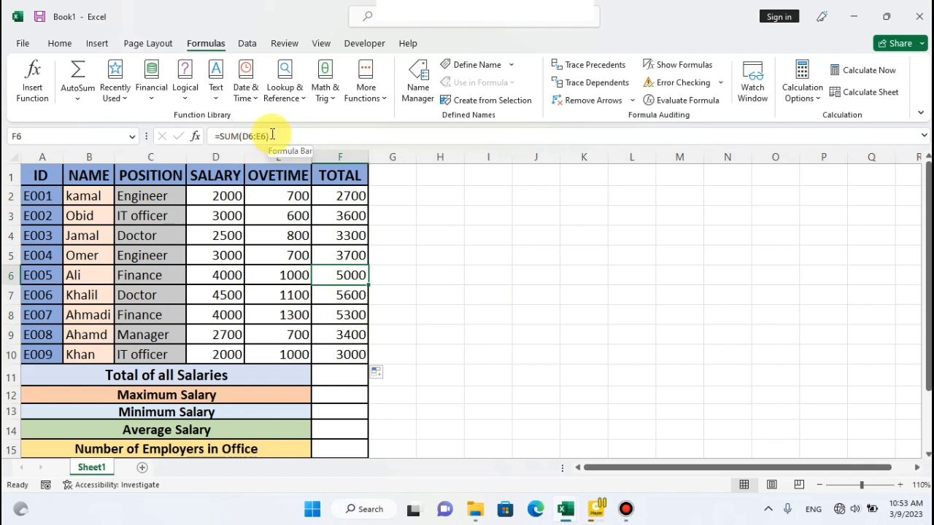
click(327, 239)
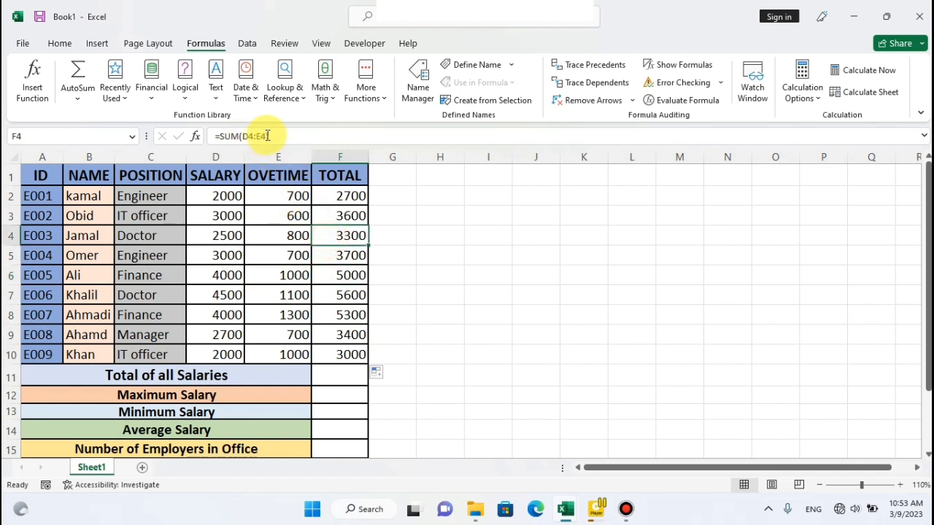
click(340, 331)
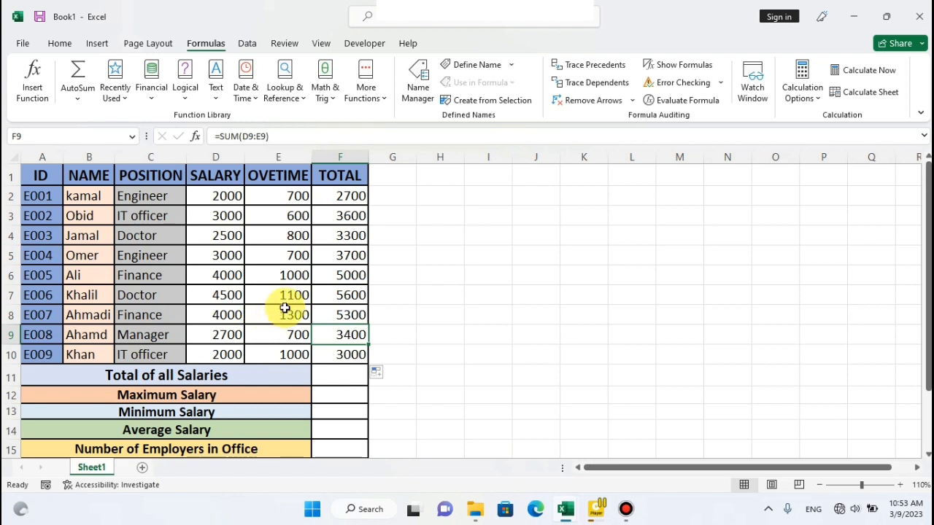
Undo the fill of the TOTAL column and clear the totals in F2:F3.
key(ctrl+z)
key(ctrl+z)
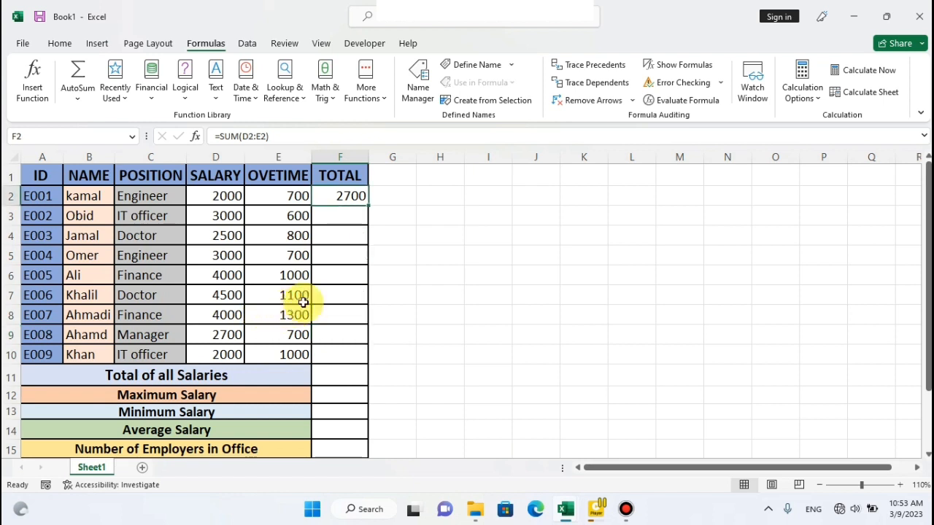
drag(337, 197, 328, 223)
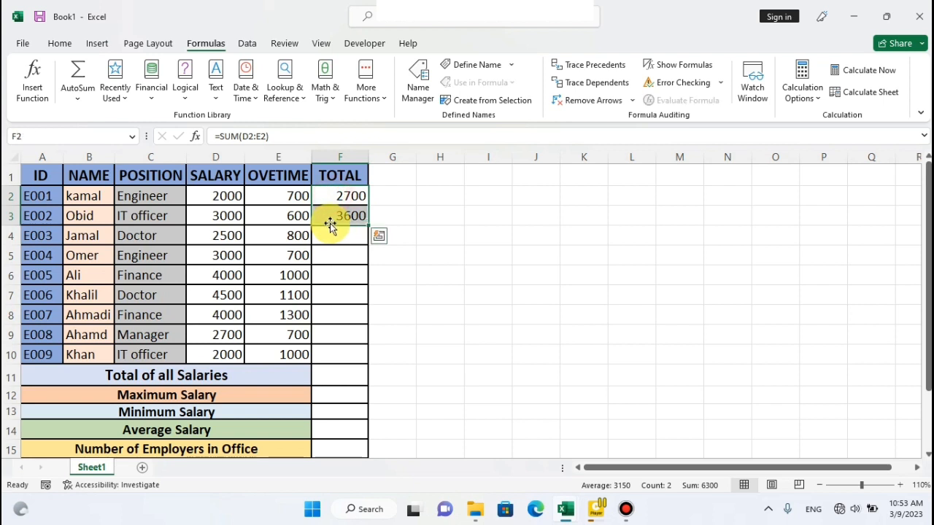
key(Delete)
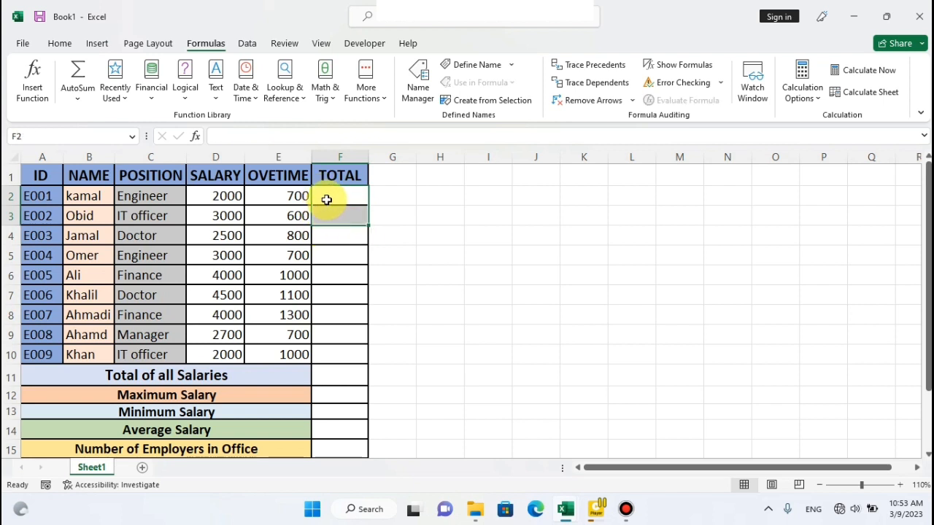
Total the first employee's salary and overtime in F2 with AutoSum's Sum function over D2:E2.
click(326, 197)
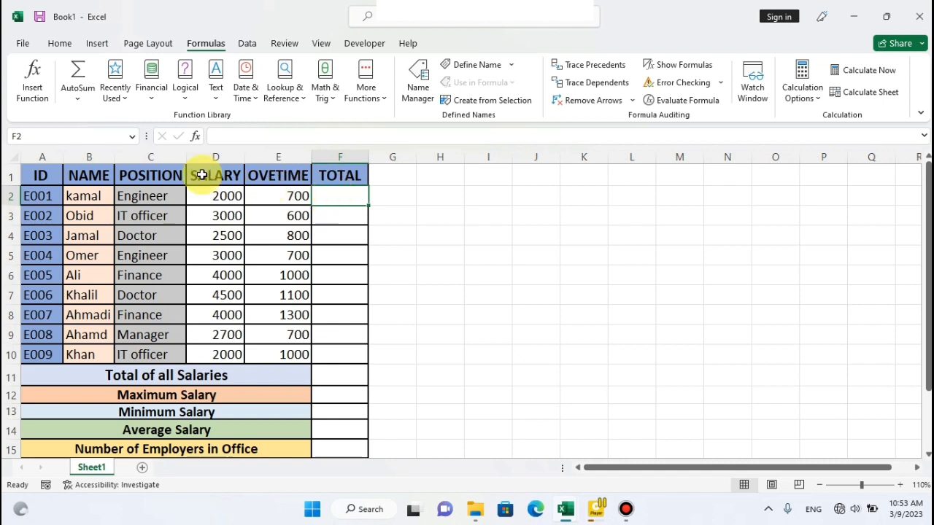
click(80, 99)
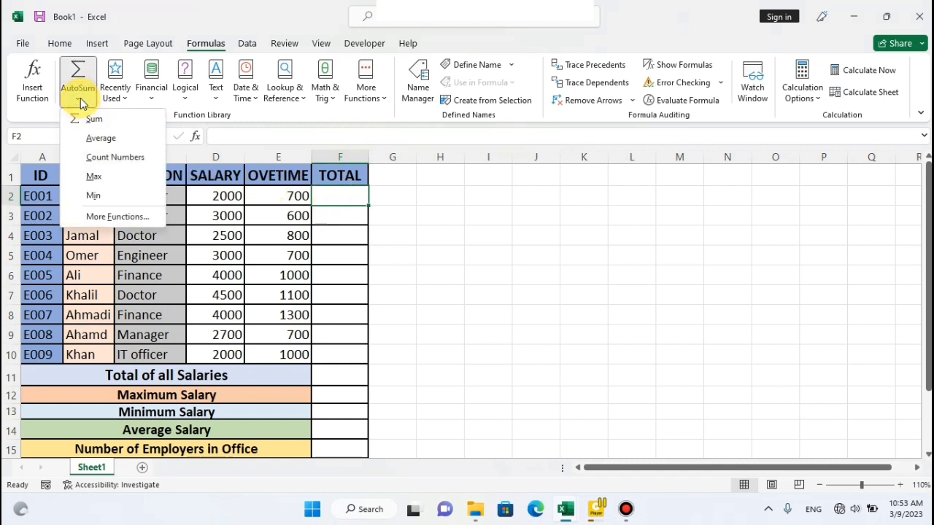
click(92, 118)
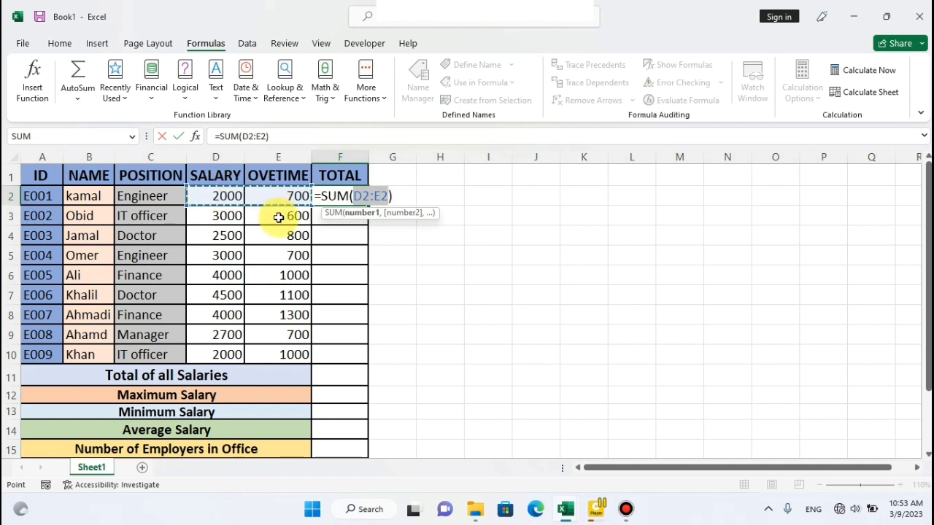
key(Return)
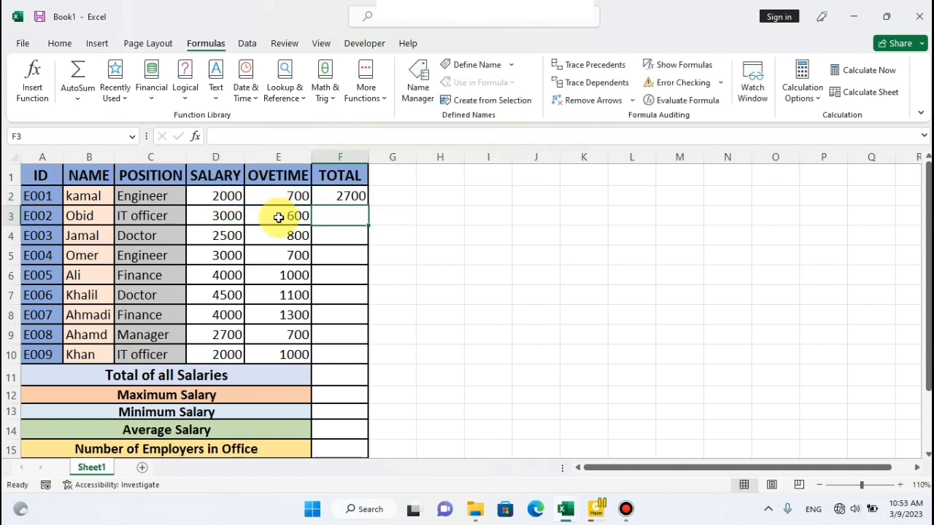
Fill the F2 total down through F10, and undo both the fill and the F2 sum.
click(328, 193)
drag(368, 205, 366, 353)
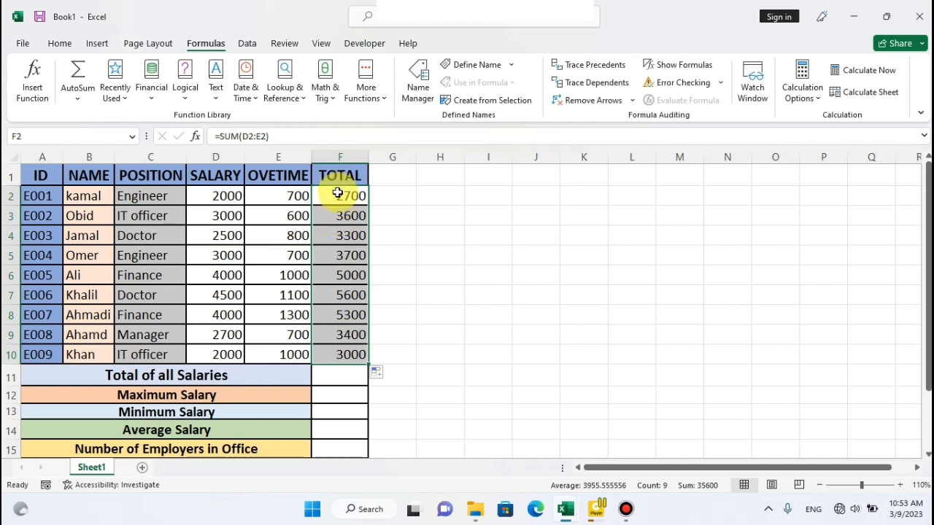
key(ctrl+z)
key(ctrl+z)
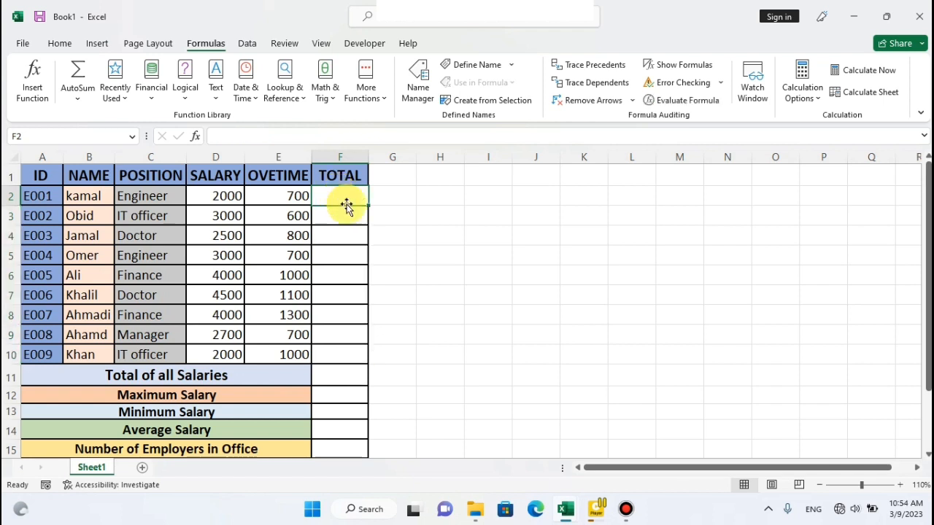
Search Windows for osk, open the On-Screen Keyboard to demonstrate the Alt key, and close it again.
click(368, 515)
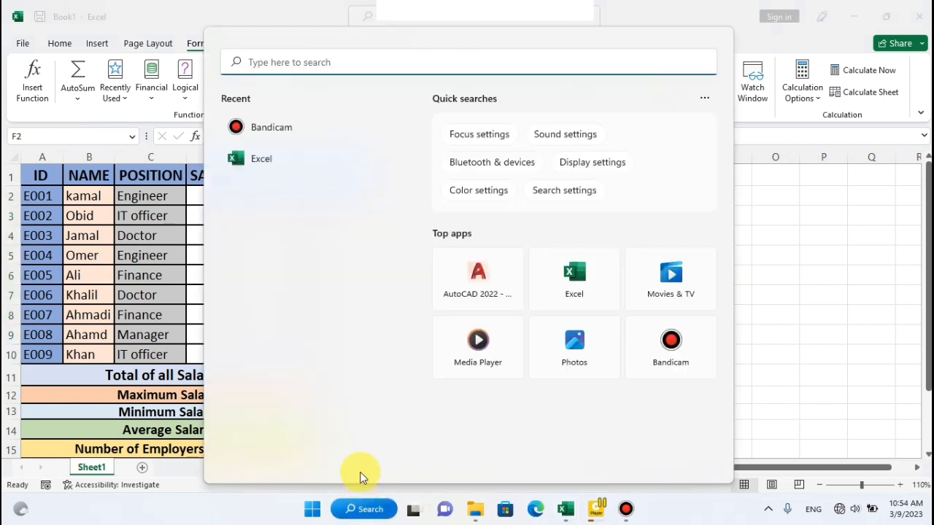
text(osk)
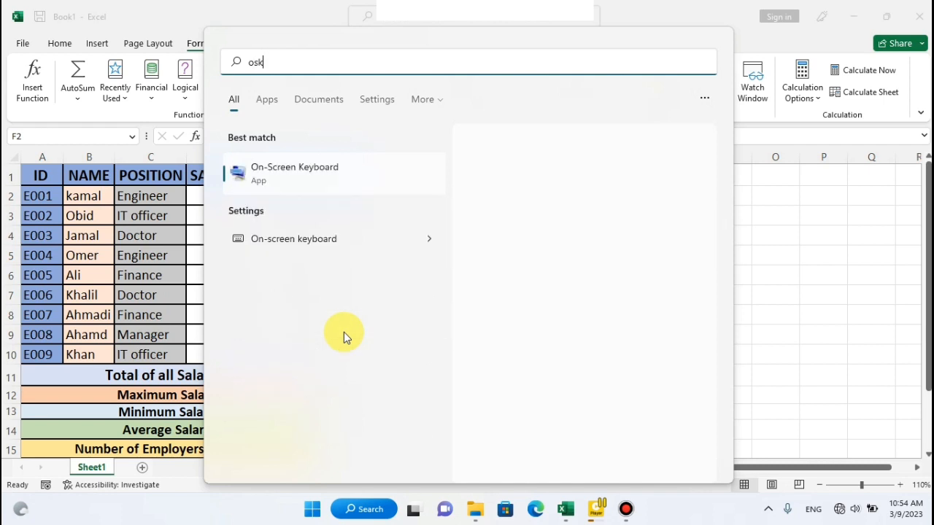
key(Return)
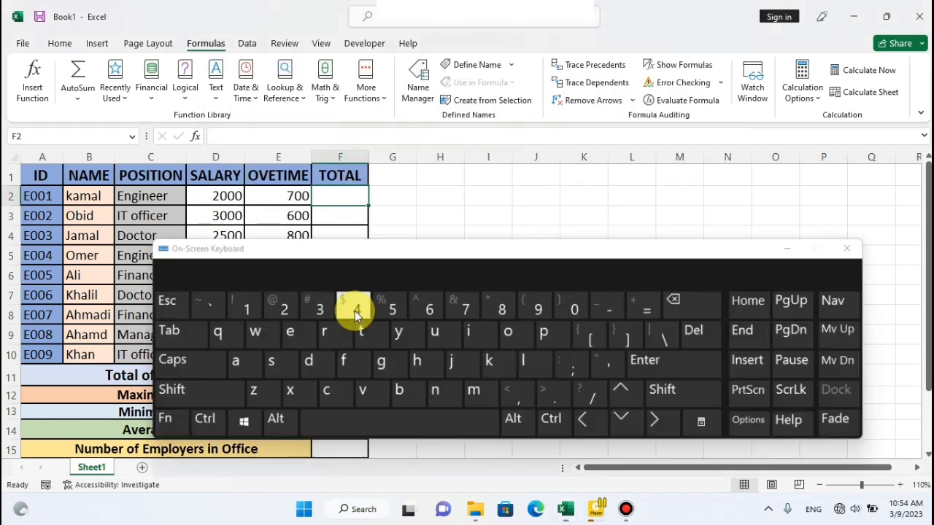
drag(489, 247, 500, 235)
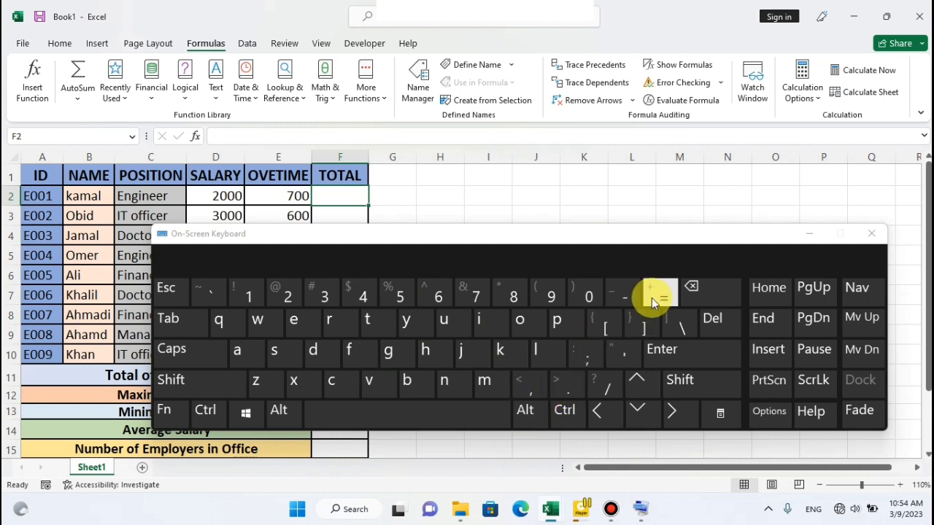
click(542, 412)
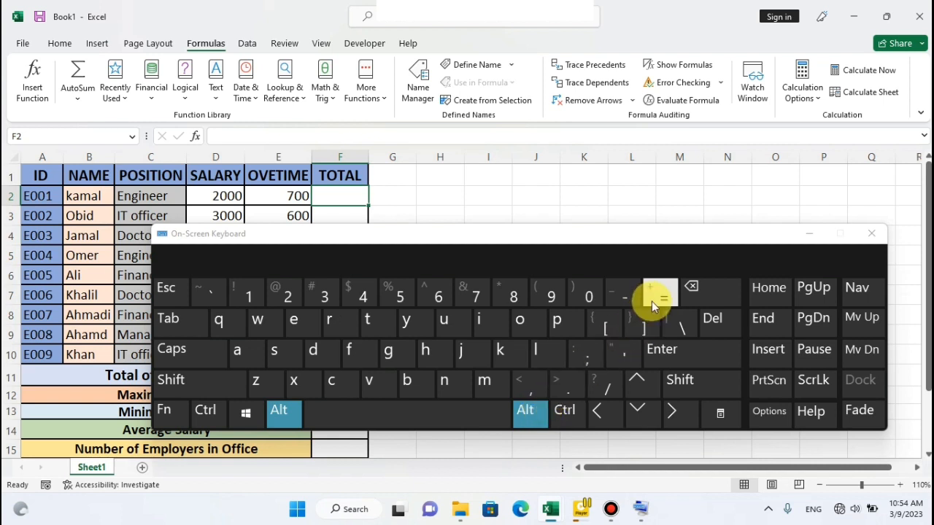
click(867, 239)
click(419, 251)
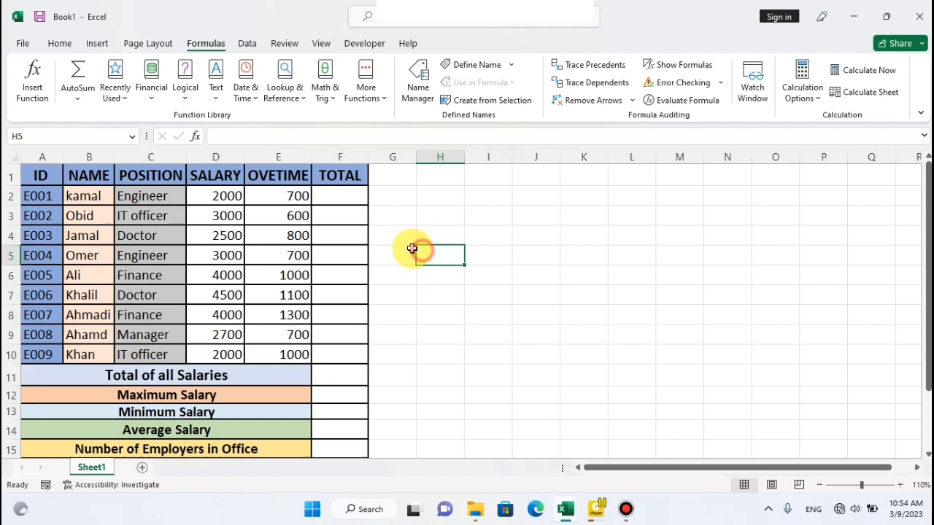
Insert an automatic sum of D2:E2 in F2 for the first employee, without typing the formula.
drag(223, 194, 295, 196)
click(345, 195)
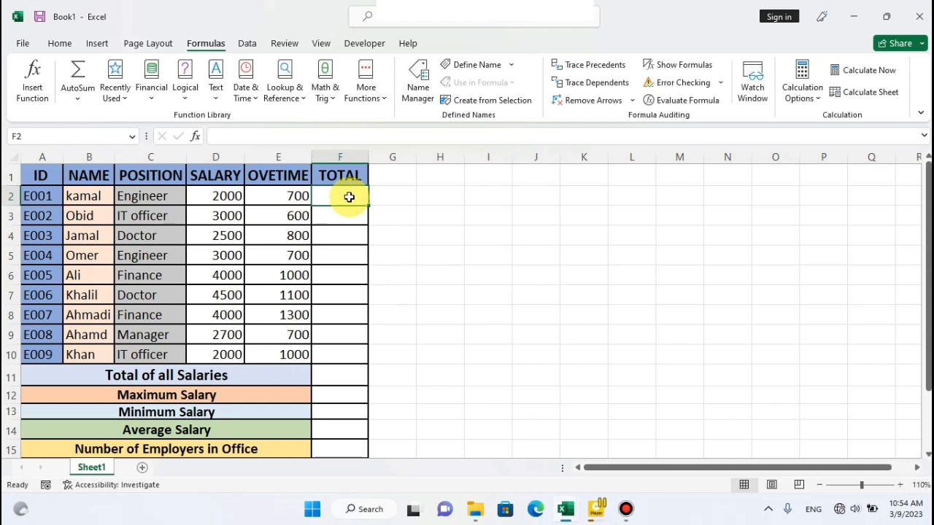
key(alt+equal)
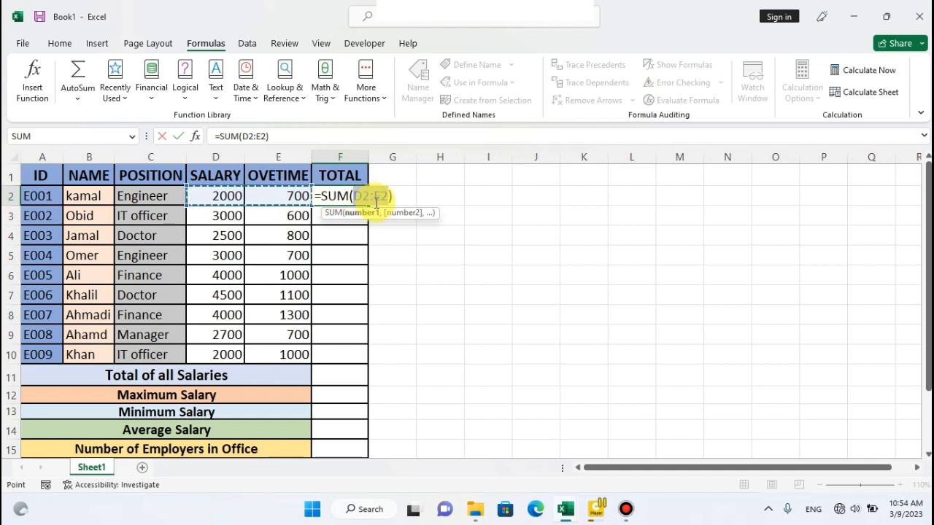
key(Return)
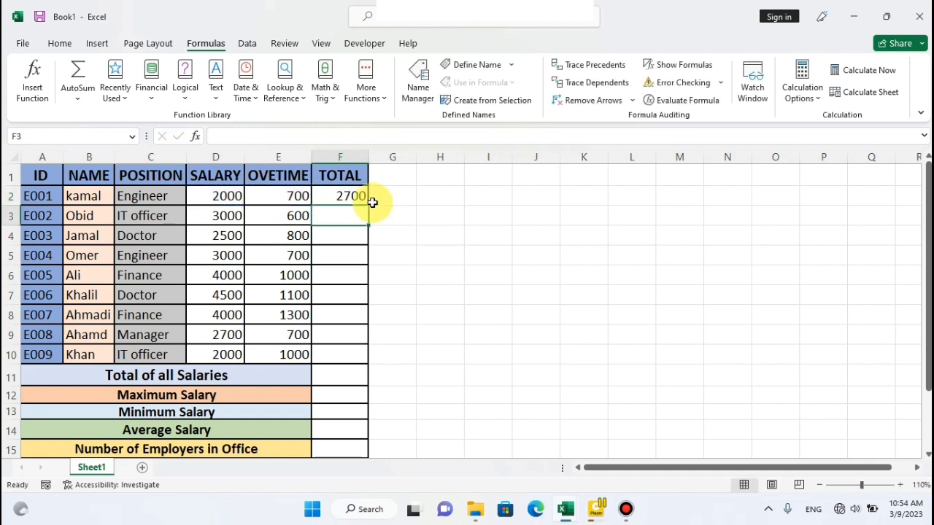
Copy the F2 sum down to F10 and clear all the totals in F2:F10.
click(330, 198)
drag(369, 204, 367, 367)
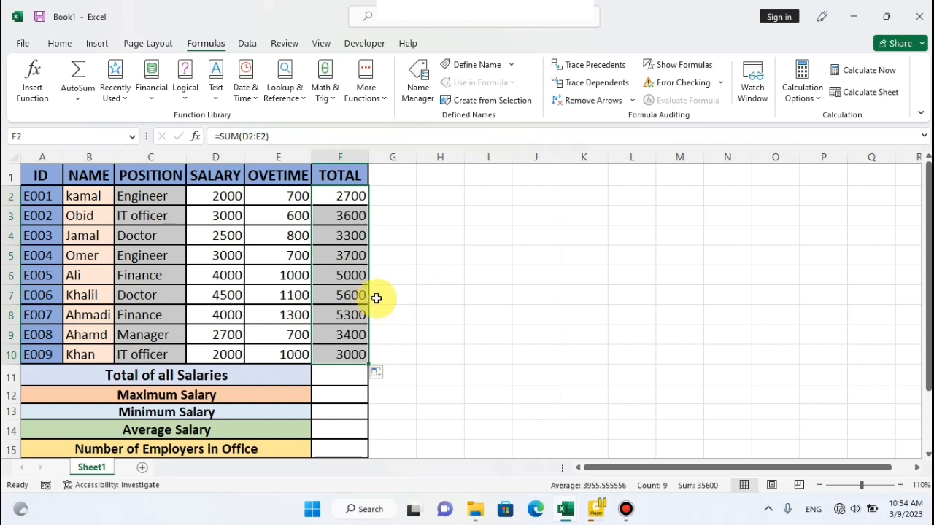
key(Delete)
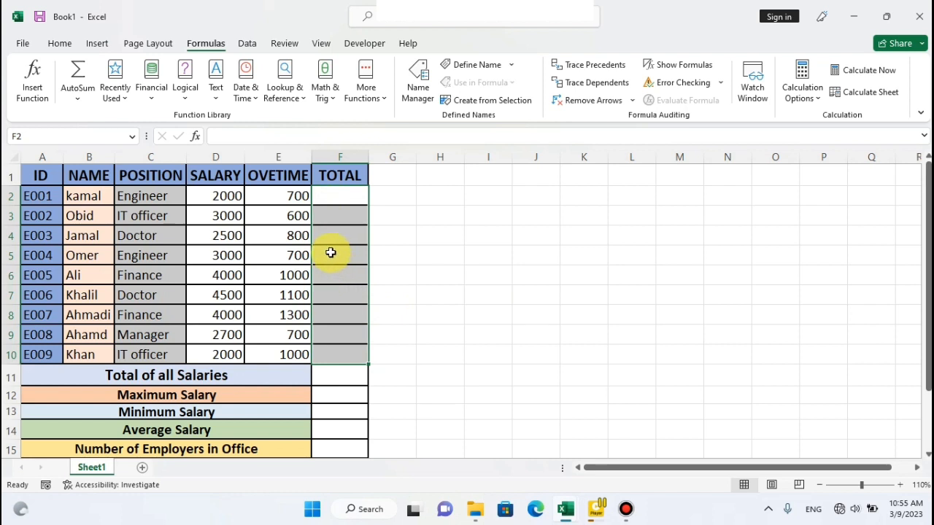
click(398, 219)
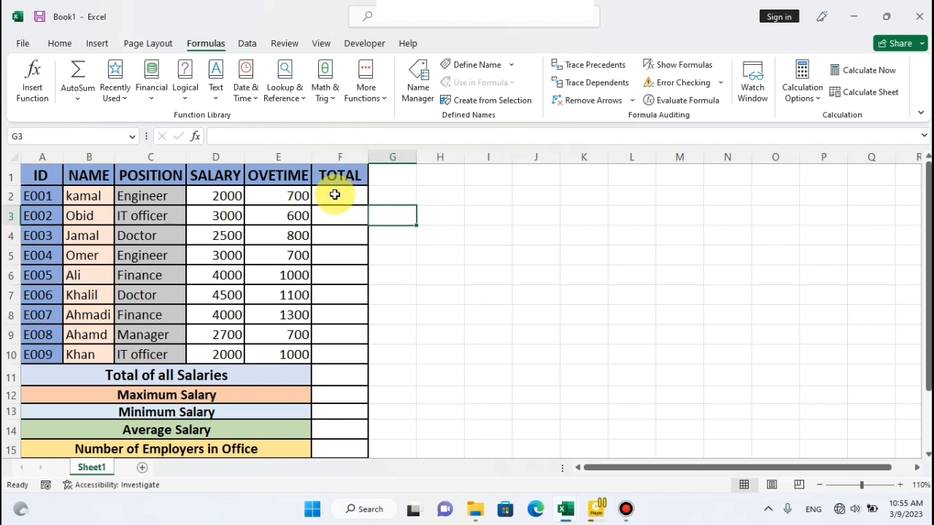
Insert automatic sums of salary and overtime in all TOTAL cells F2:F10 at once.
drag(335, 195, 346, 353)
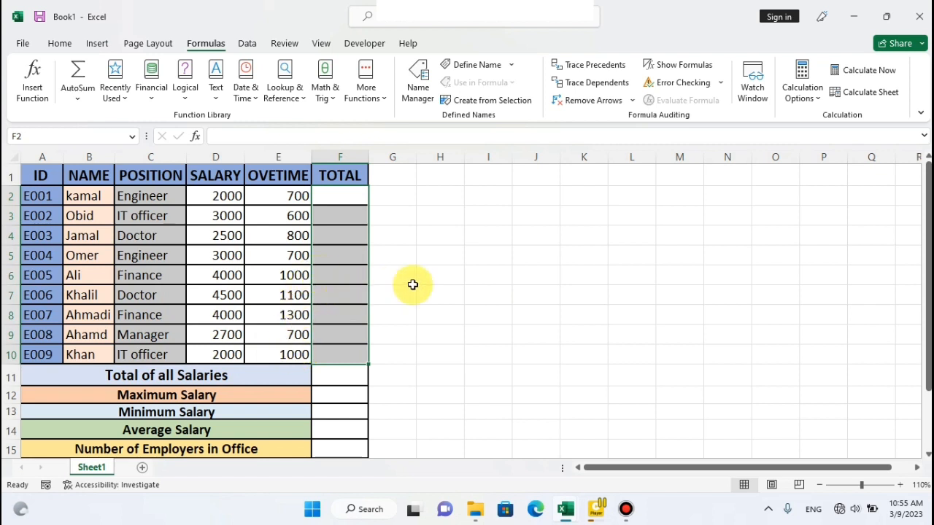
key(alt)
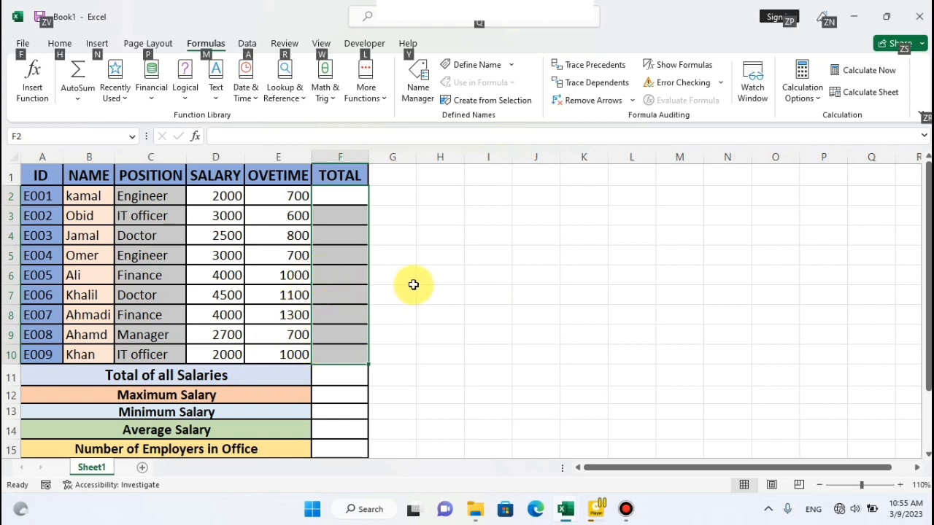
key(alt+=)
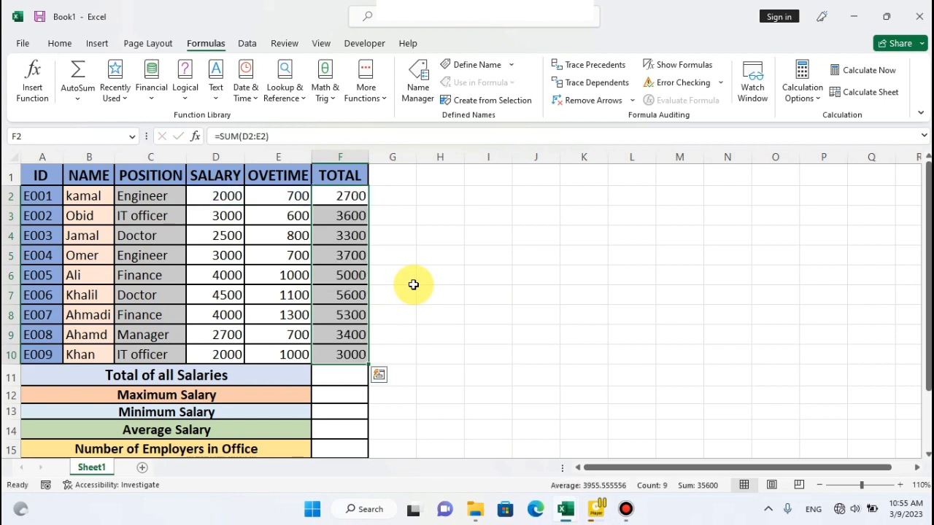
click(411, 230)
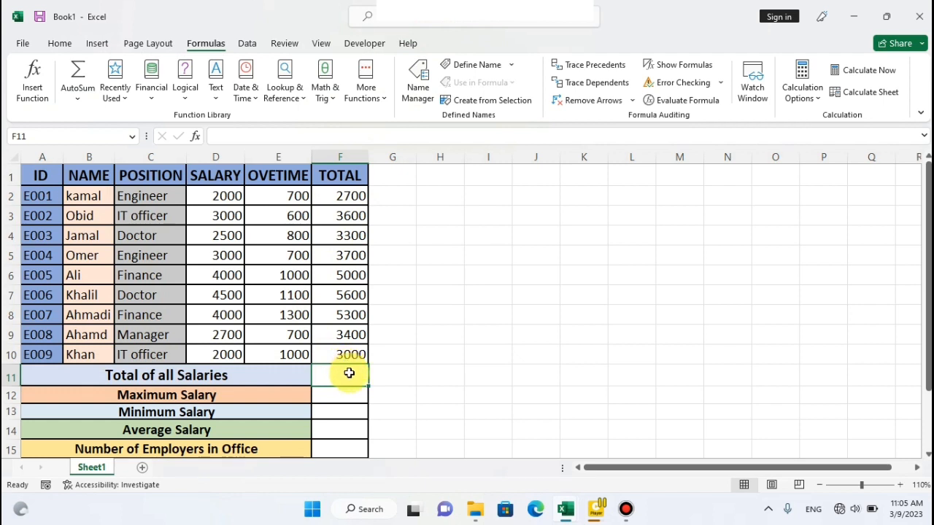
Examine the individual employee totals in F2:F10 that belong to the Total of all Salaries row.
drag(329, 195, 358, 350)
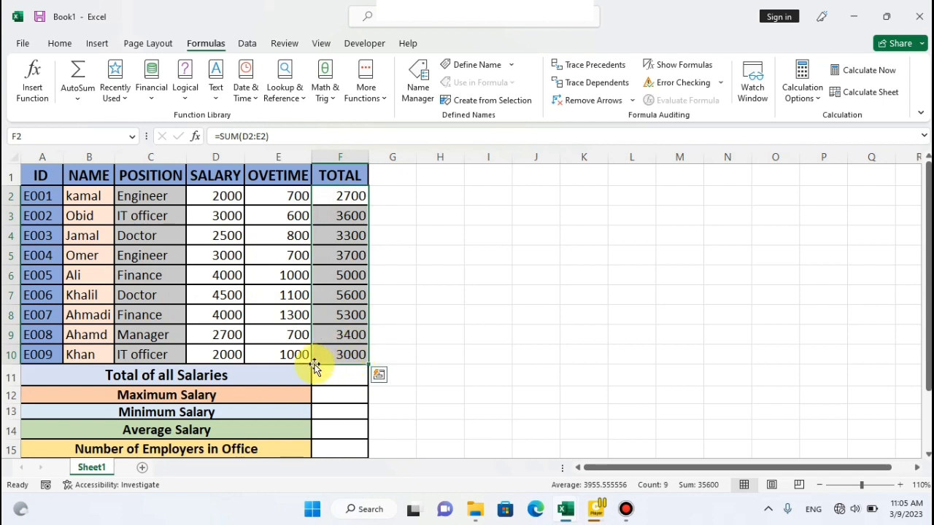
click(331, 198)
click(335, 216)
click(335, 240)
click(342, 255)
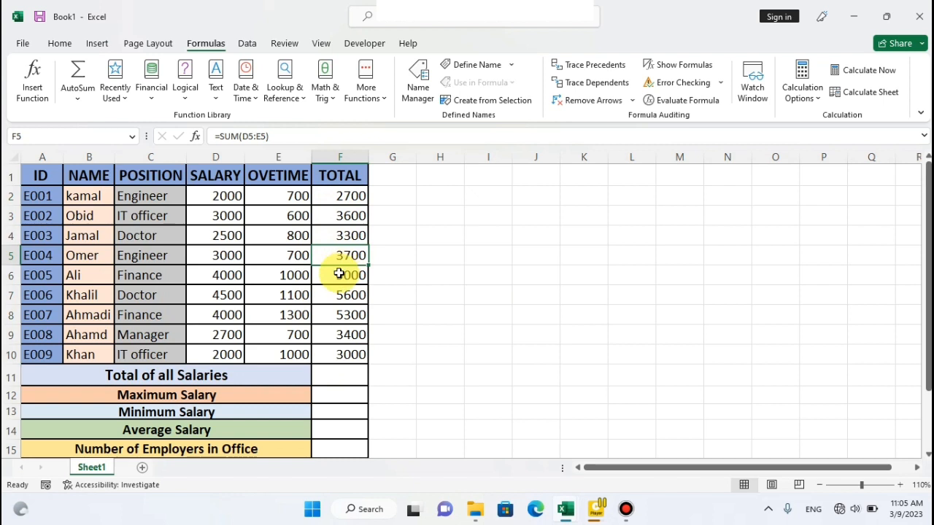
click(338, 276)
drag(337, 261, 340, 356)
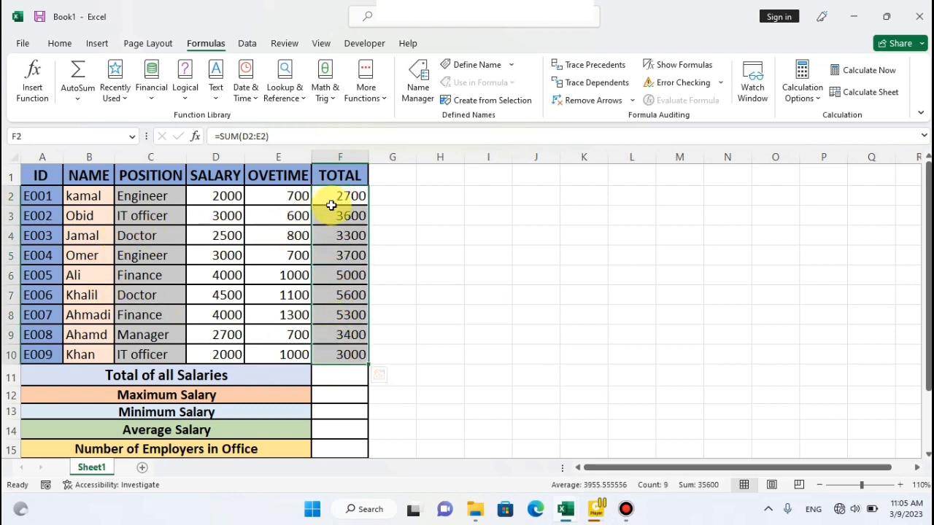
click(219, 376)
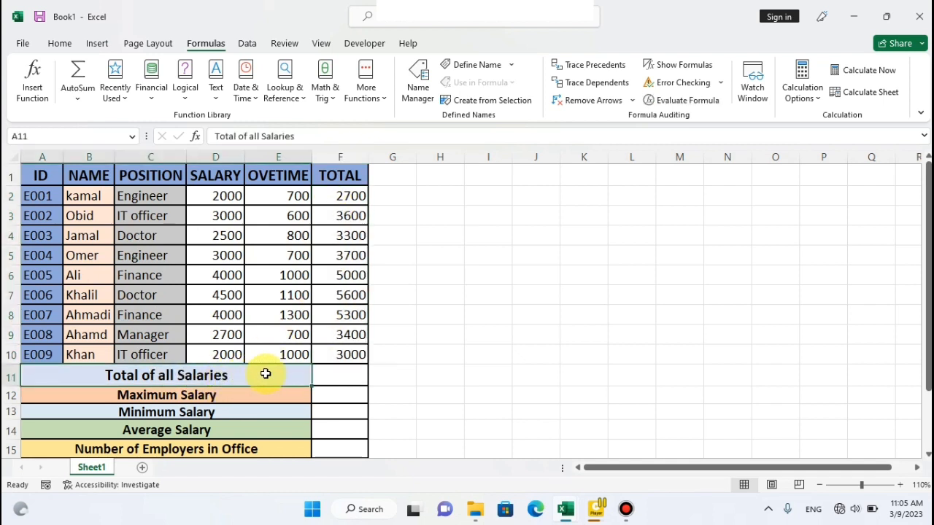
drag(324, 191, 324, 353)
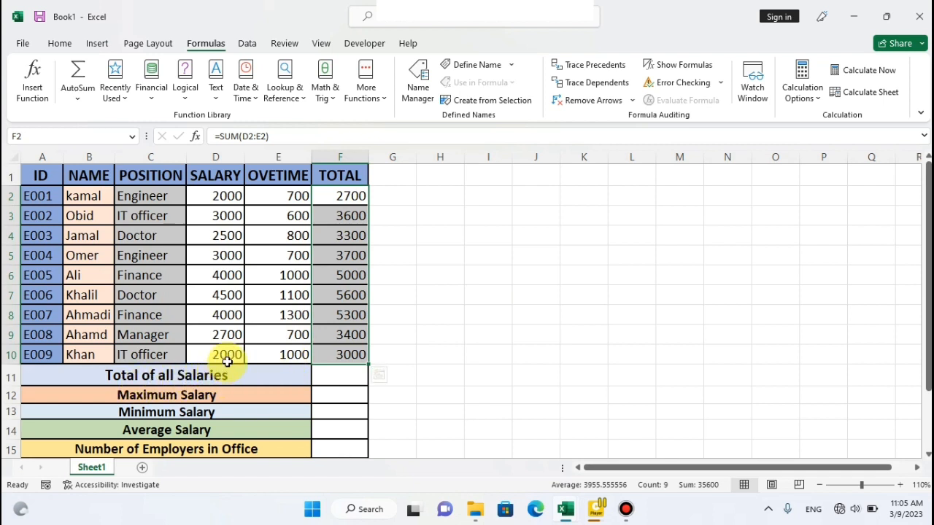
Enter =sum(F2:F10) in F11 as the total of all salaries.
click(329, 384)
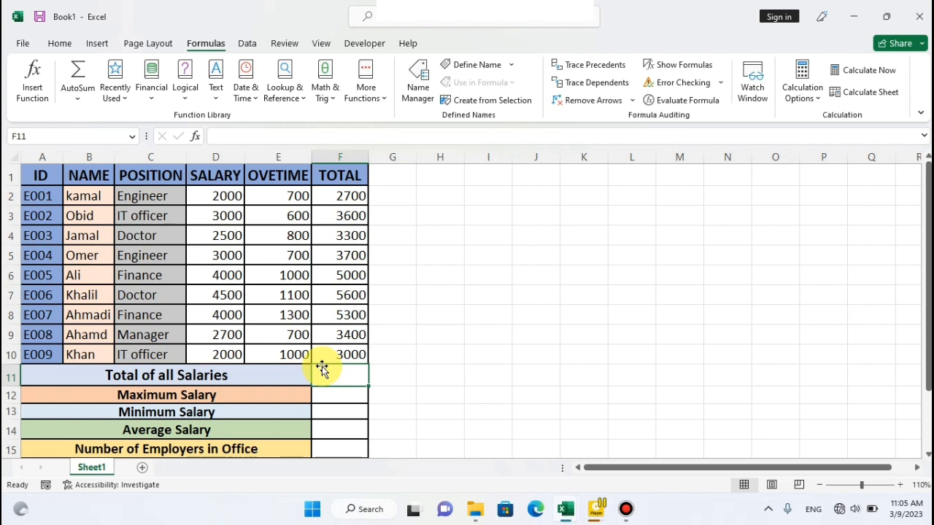
text(=sum)
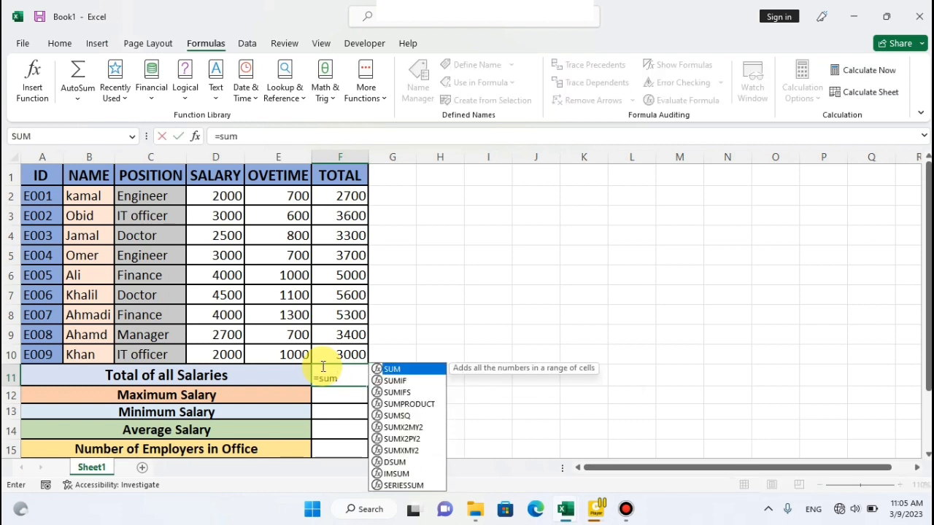
text(()
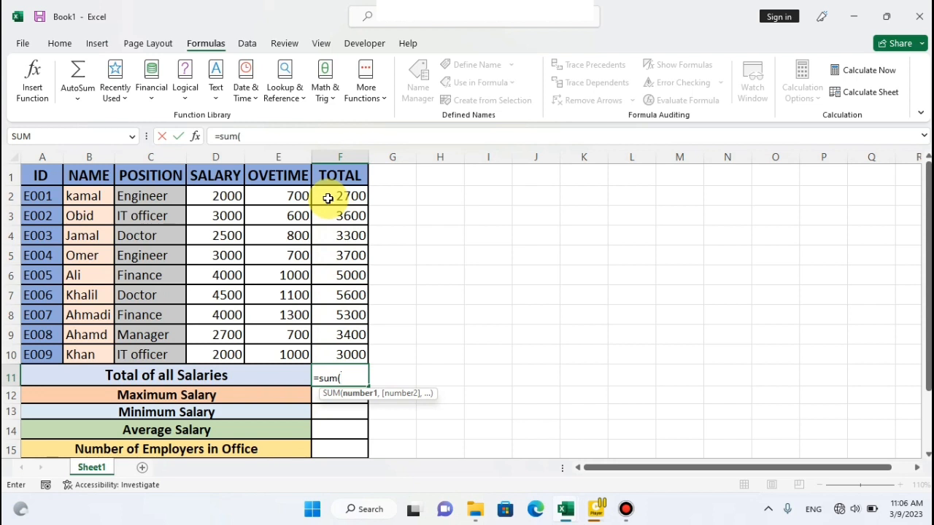
drag(327, 194, 328, 356)
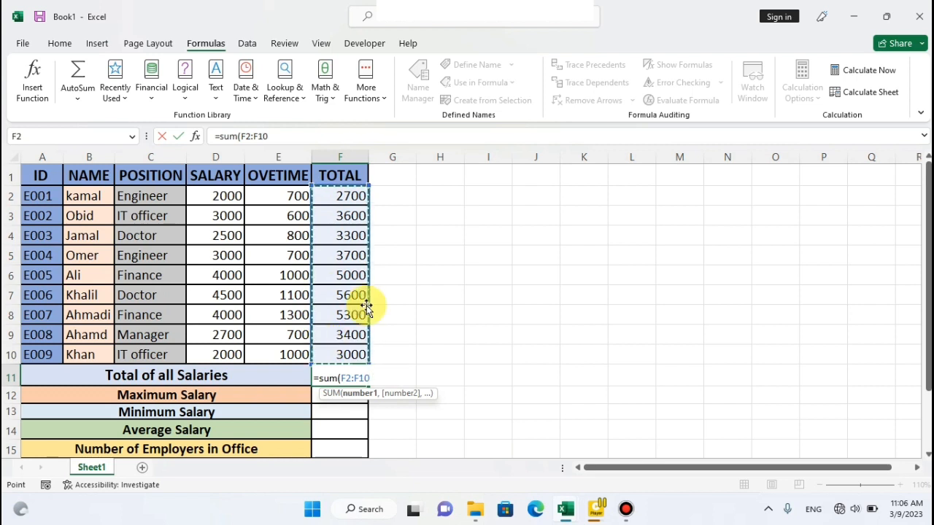
text())
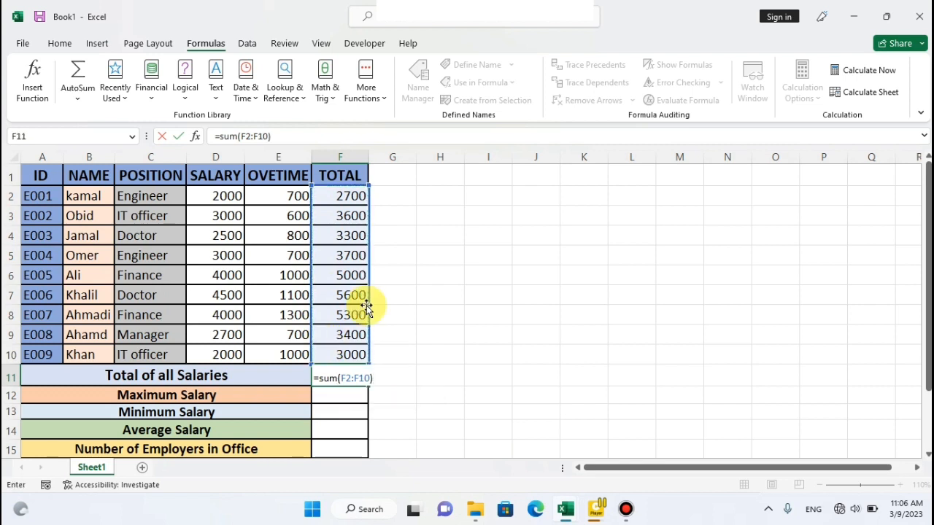
key(Return)
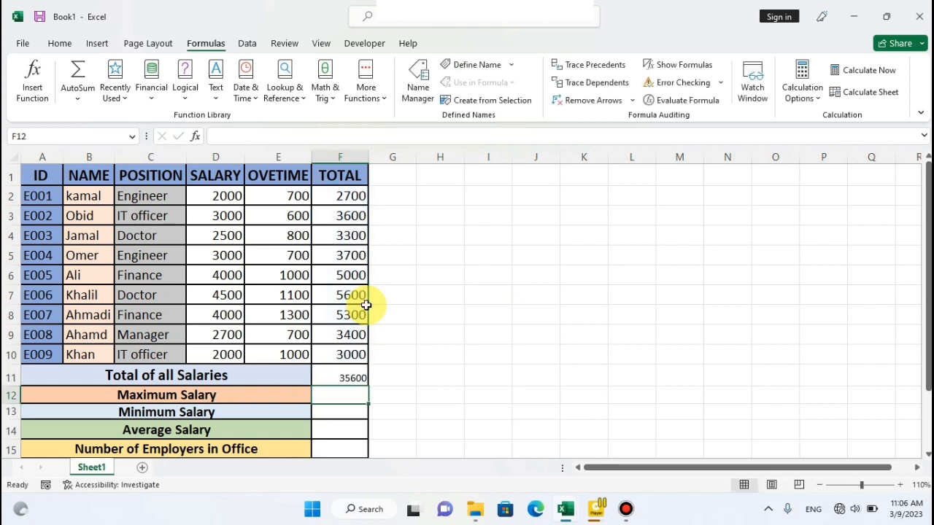
Centre the total of all salaries in F11 horizontally and vertically, enlarge its font to size 16 and make it bold.
click(350, 376)
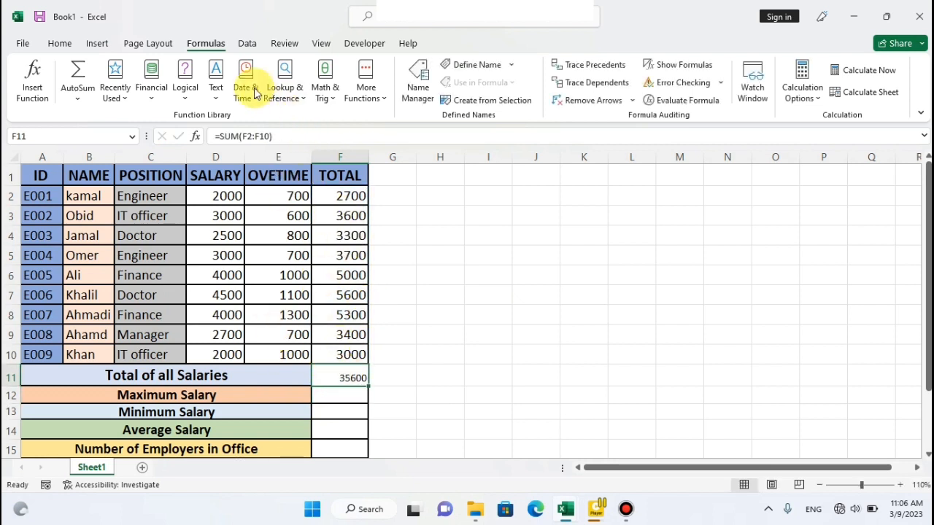
click(63, 43)
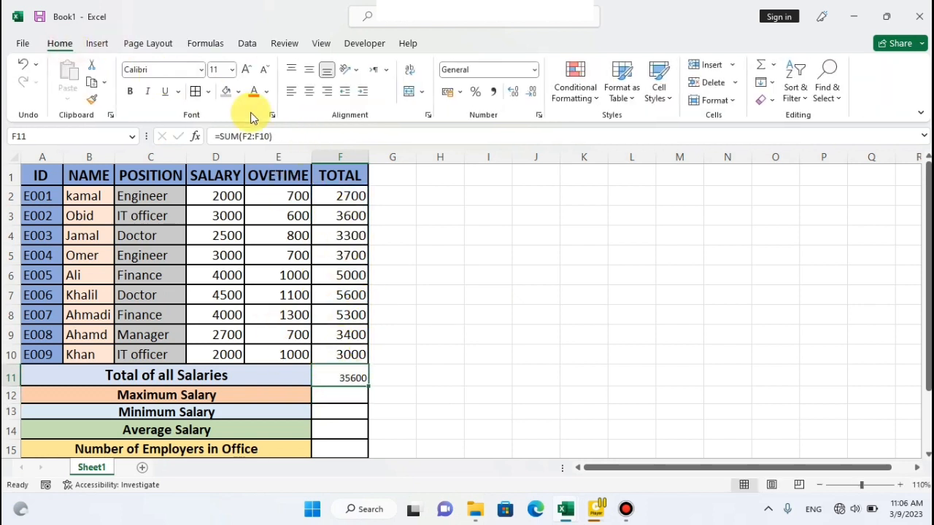
click(291, 70)
click(308, 91)
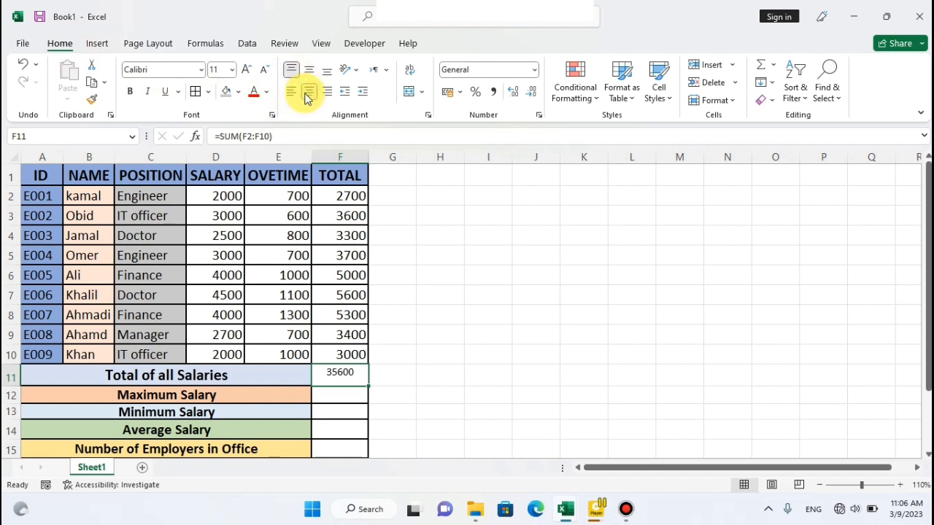
click(310, 70)
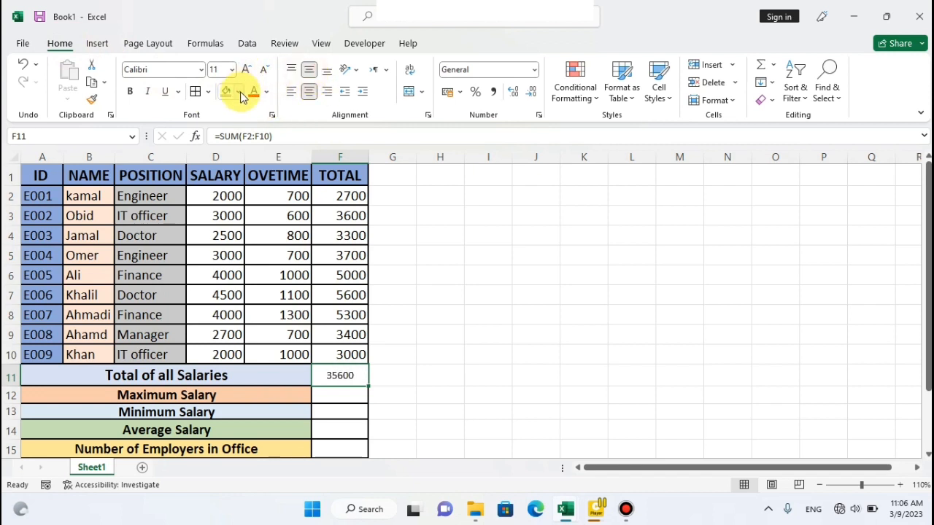
click(246, 69)
click(248, 69)
click(250, 70)
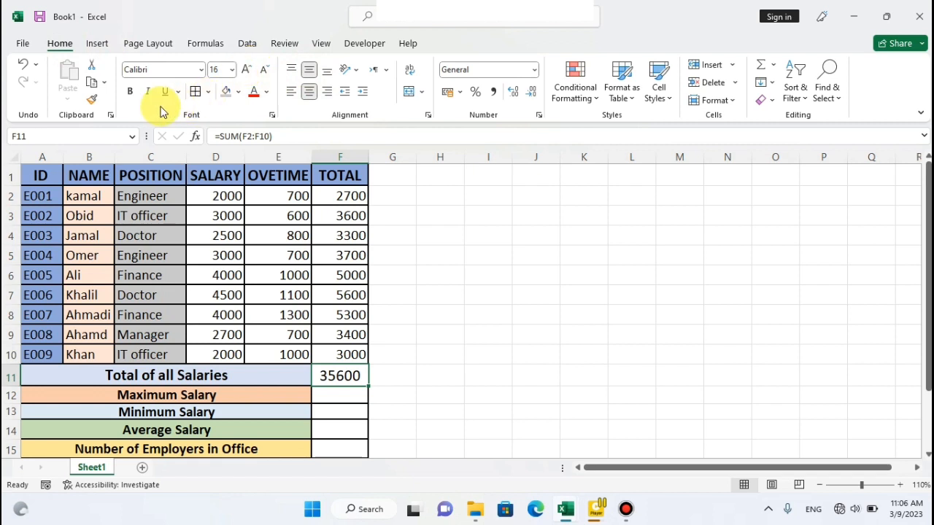
click(130, 91)
Examine the AutoSum function choices and the employee totals in F2:F10 that the Maximum Salary row draws on.
click(337, 393)
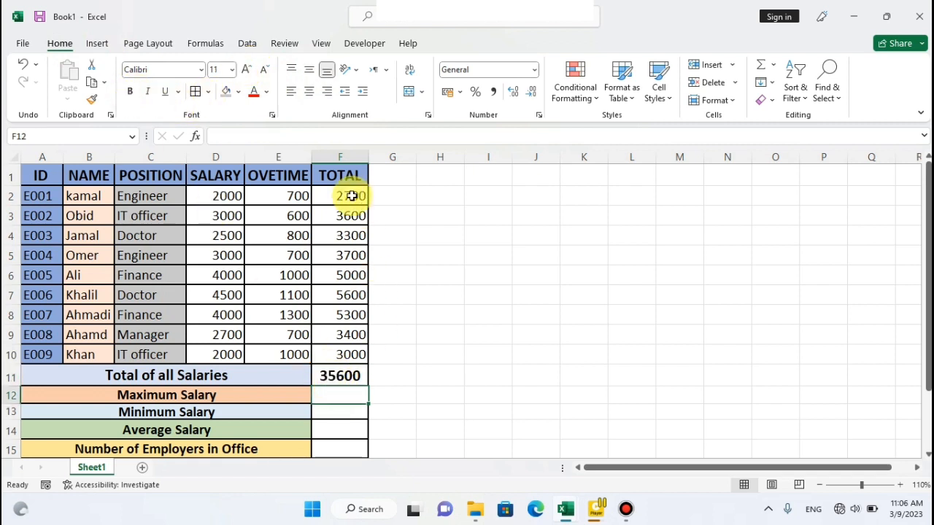
click(201, 43)
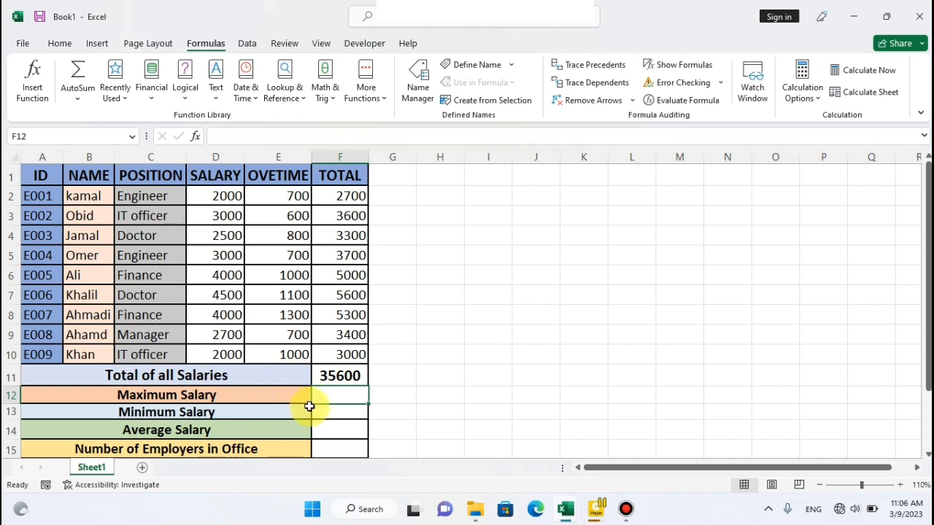
click(83, 104)
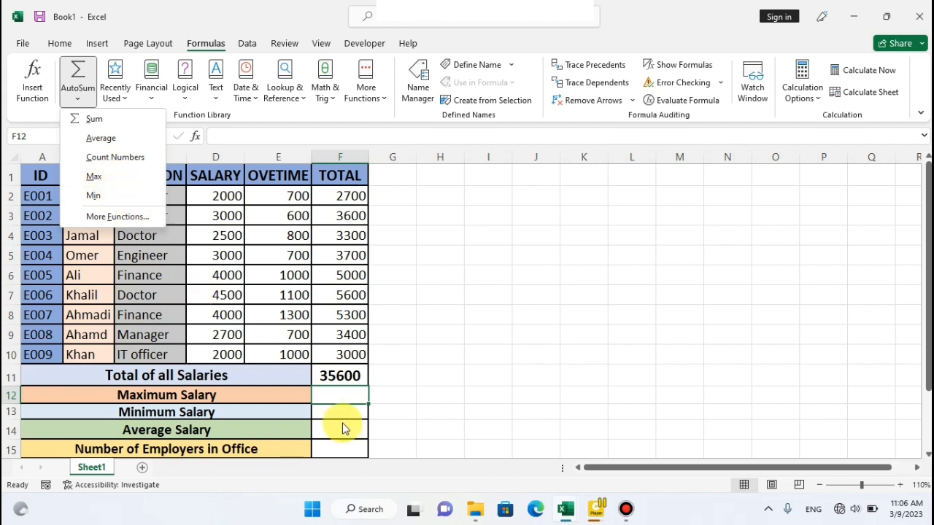
click(341, 396)
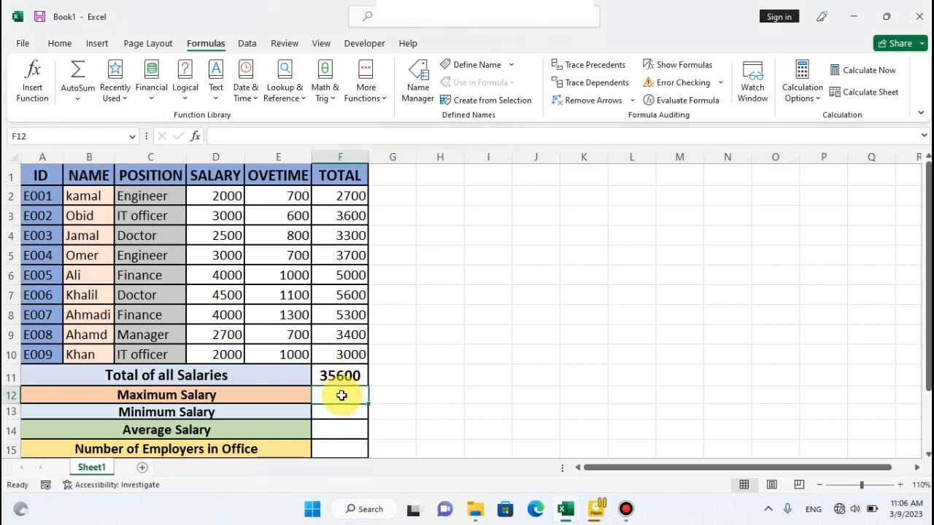
drag(336, 197, 343, 339)
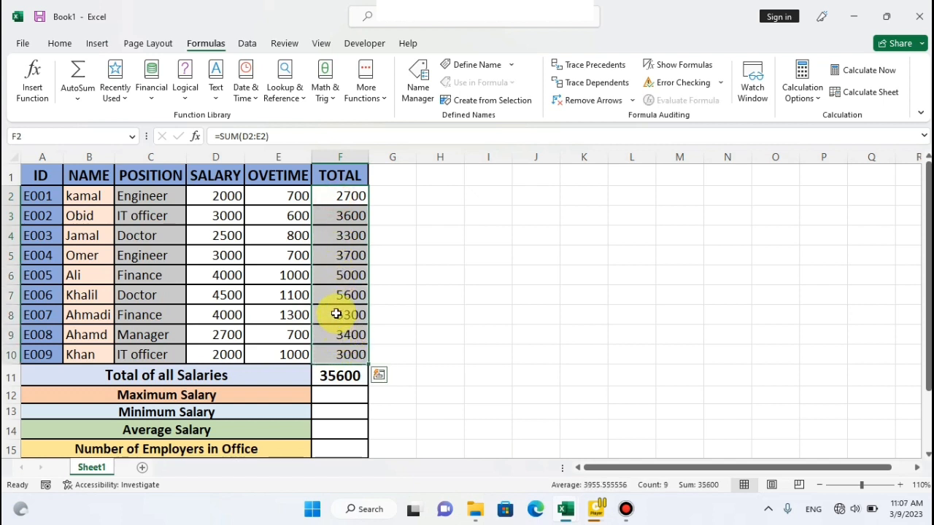
click(330, 396)
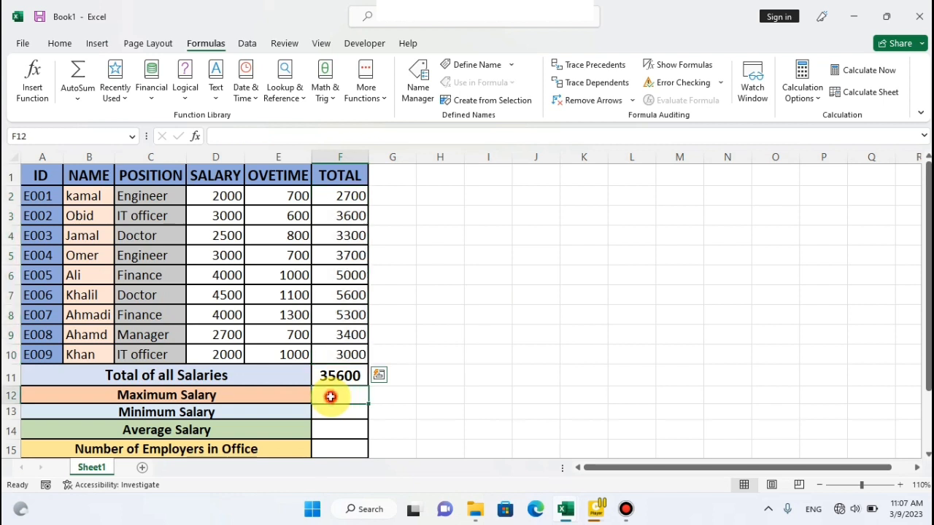
click(77, 99)
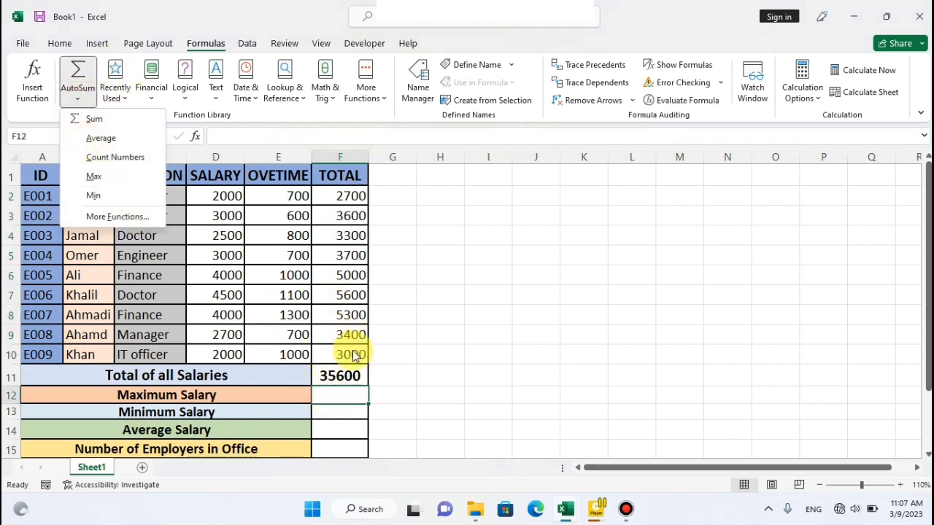
Enter =max(F2:F10) in F12 as the maximum salary.
click(329, 391)
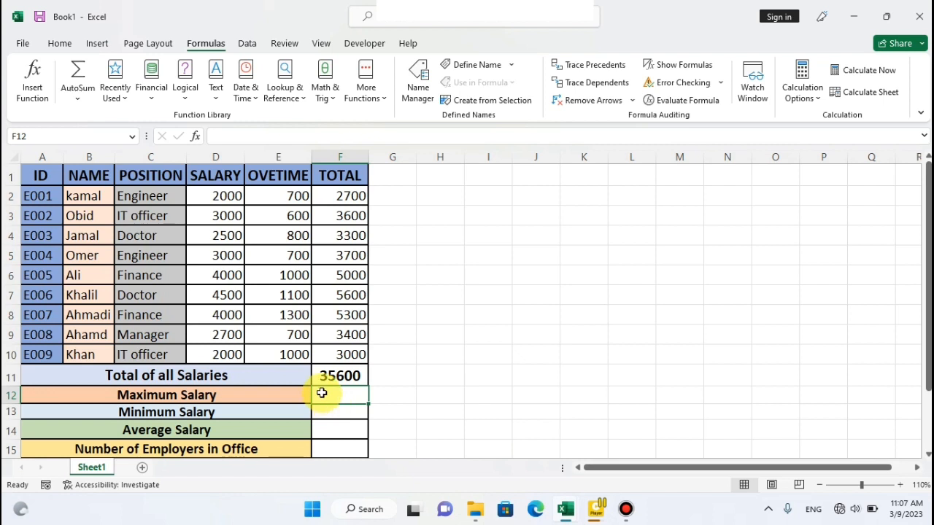
text(=)
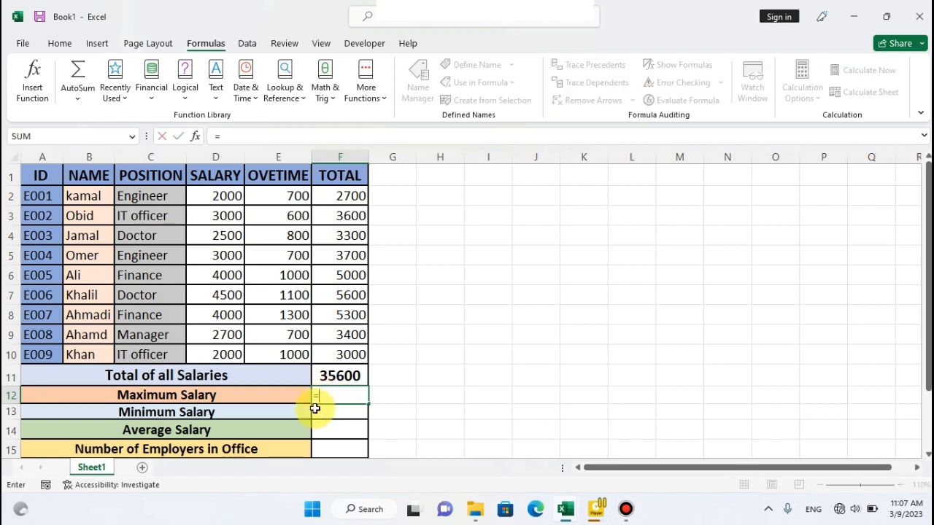
text(ma)
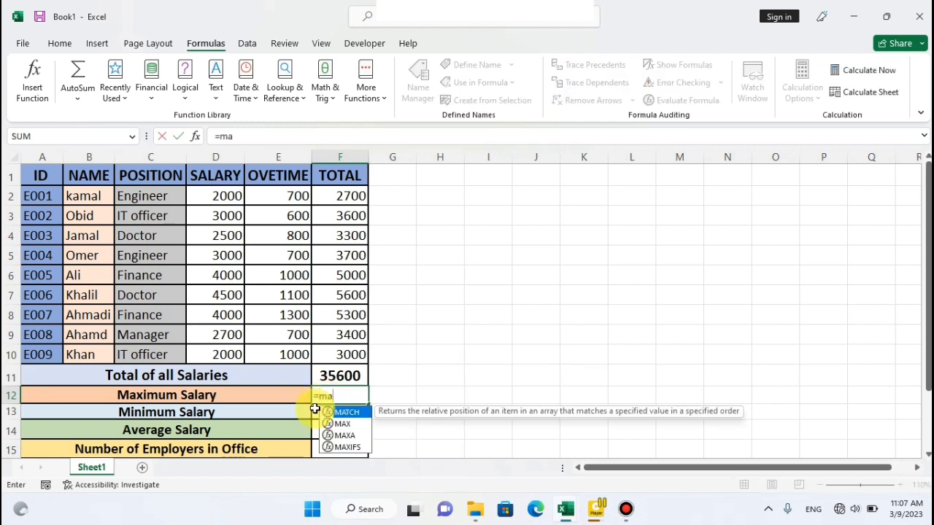
text(x)
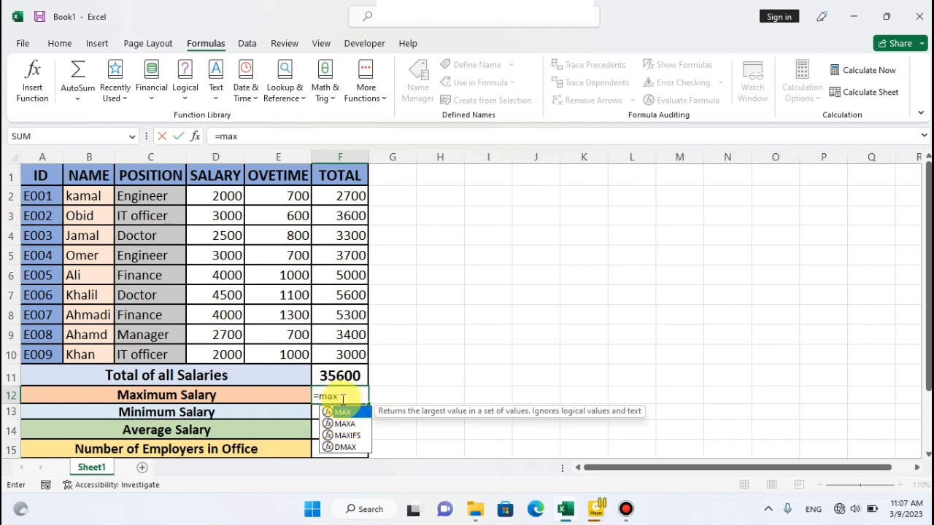
text(()
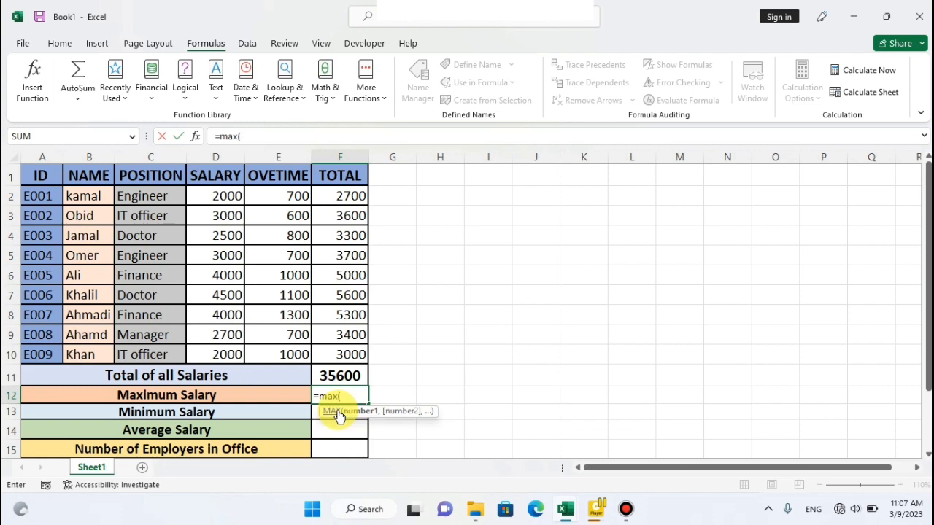
drag(327, 190, 317, 351)
text())
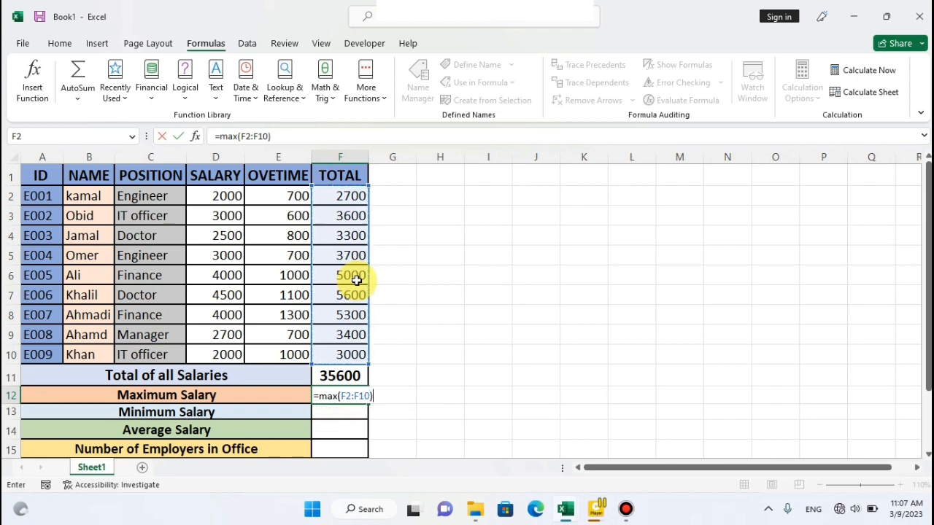
key(Return)
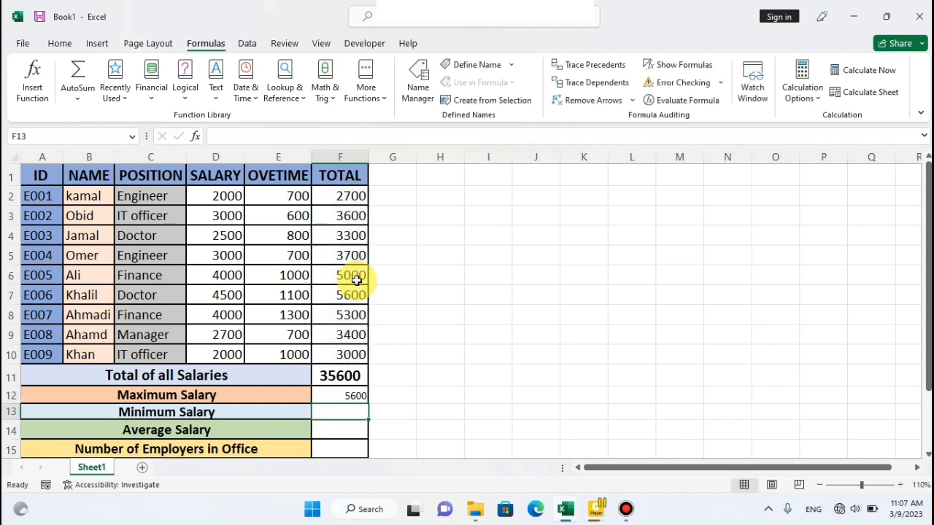
Centre the maximum salary in F12 horizontally and vertically, enlarge its font to size 14 and make it bold.
click(333, 398)
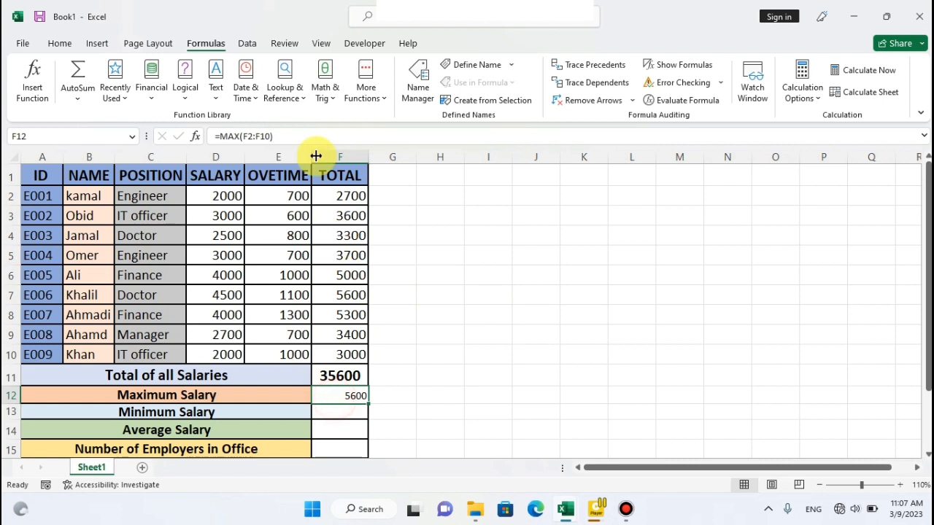
click(59, 43)
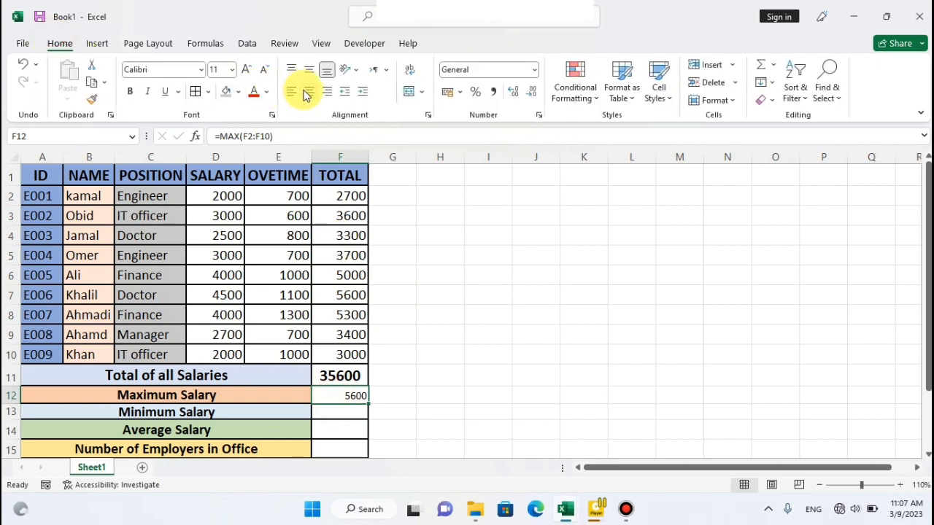
click(309, 91)
click(309, 69)
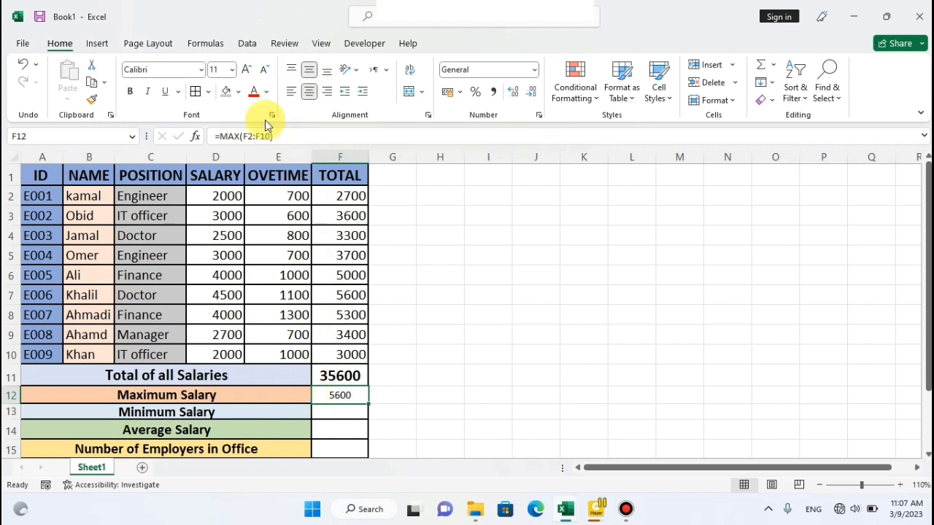
click(247, 69)
click(249, 70)
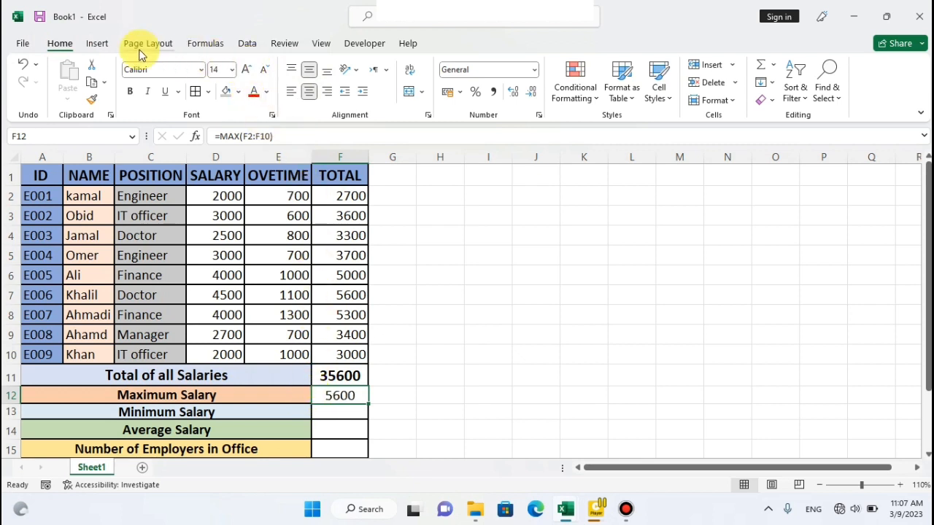
click(131, 91)
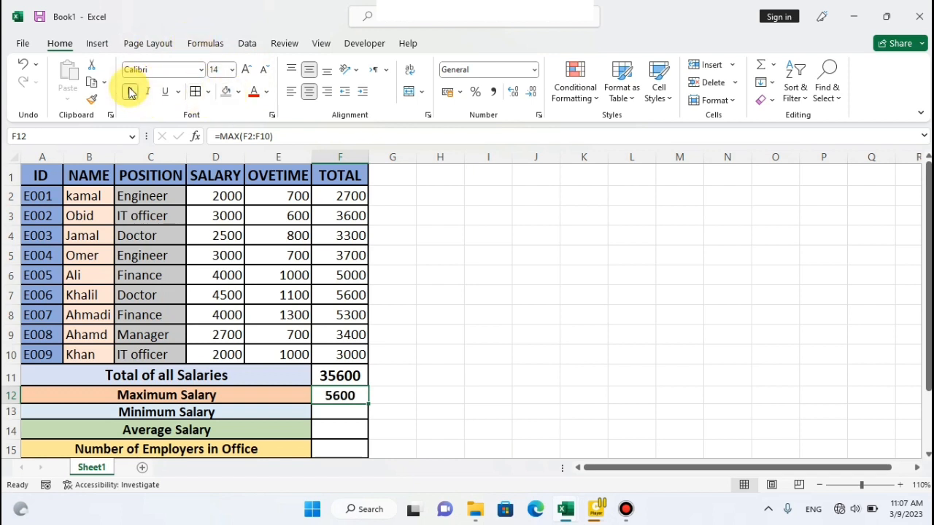
Enter =min(F2:F10) in F13 as the minimum salary.
click(206, 44)
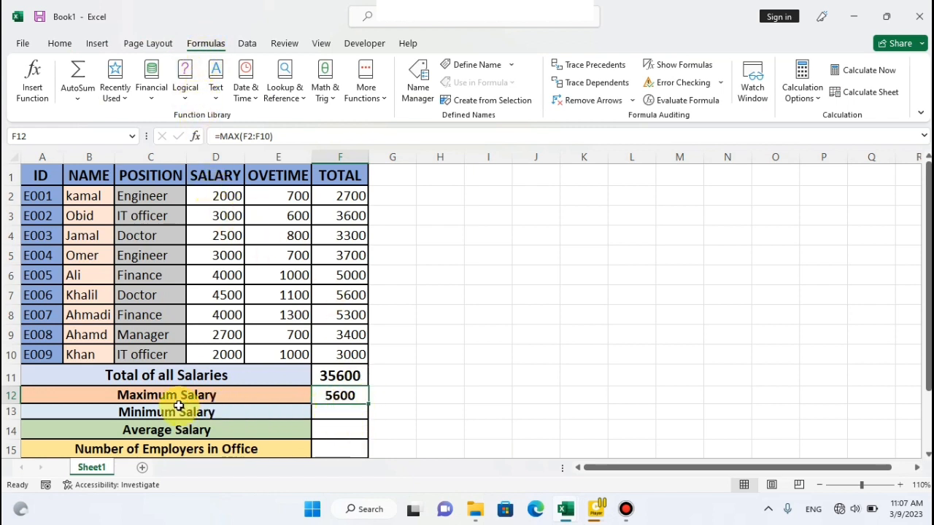
click(336, 413)
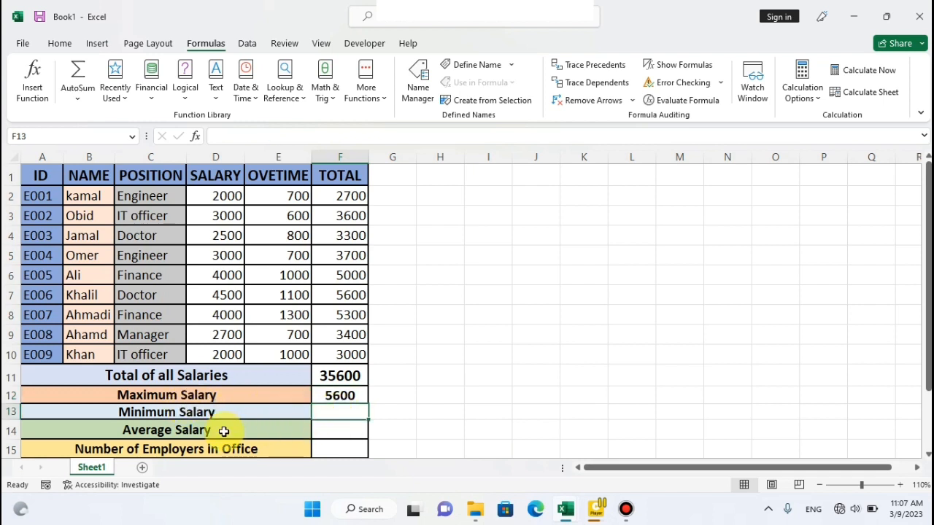
drag(332, 198, 318, 356)
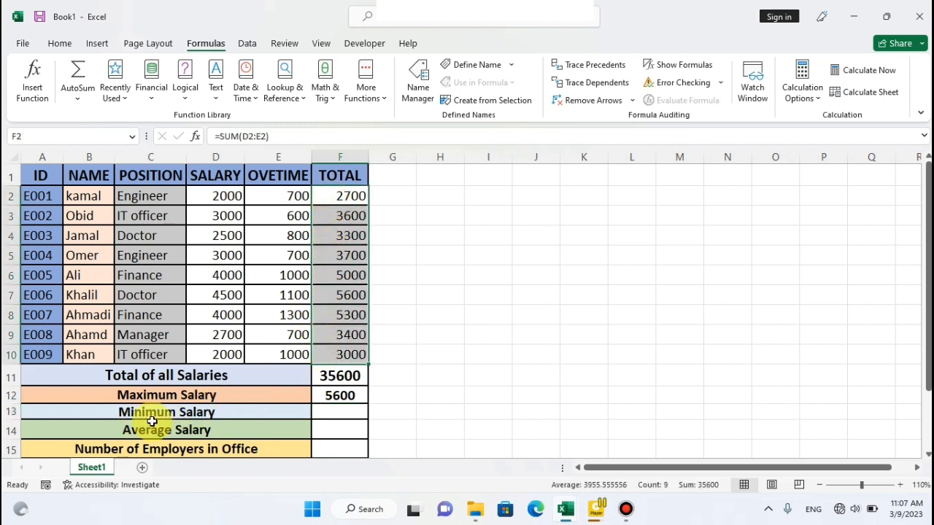
click(344, 411)
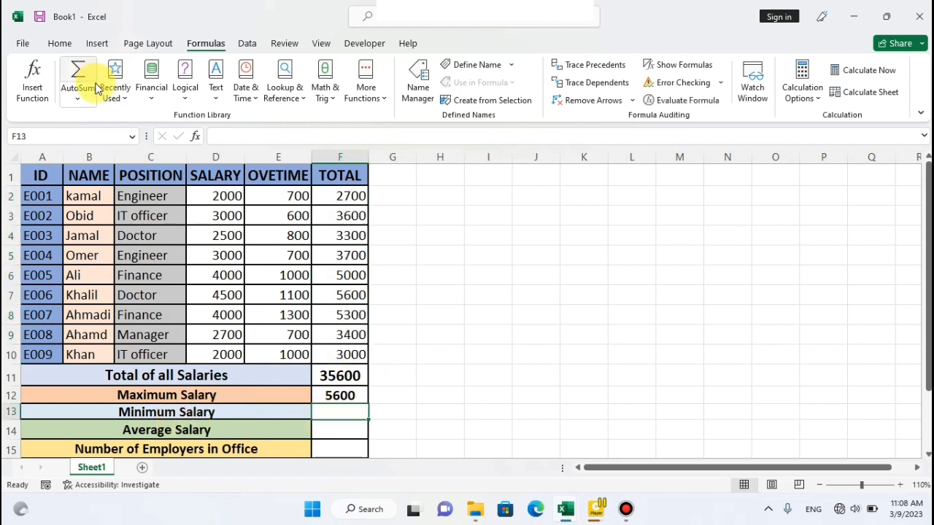
click(77, 98)
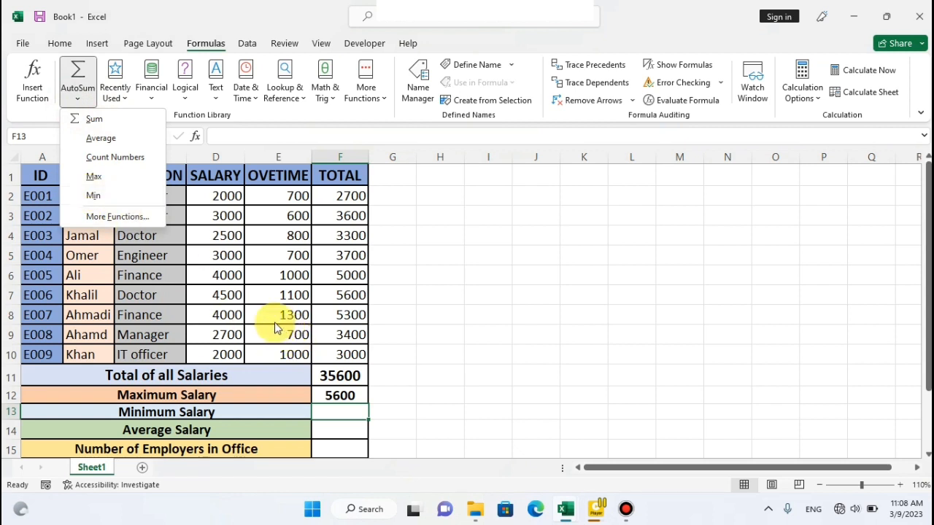
click(323, 417)
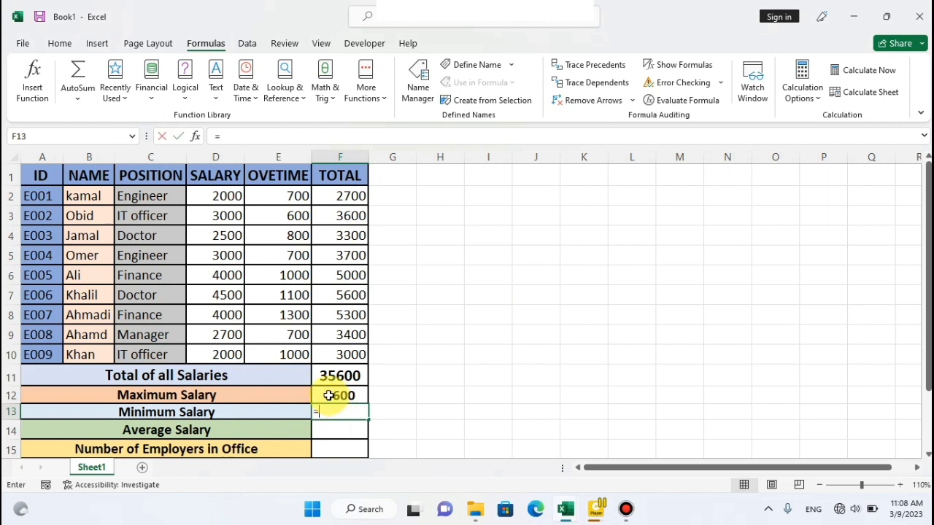
text(=min)
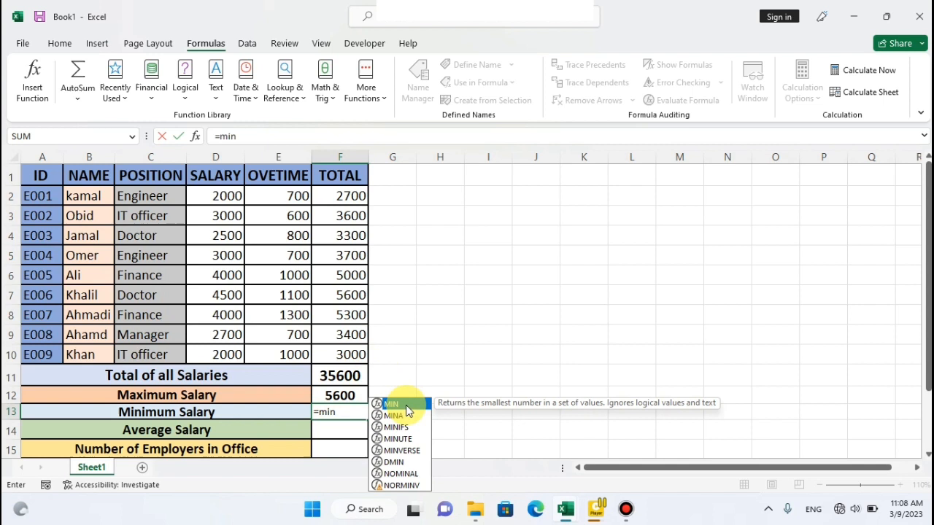
text(()
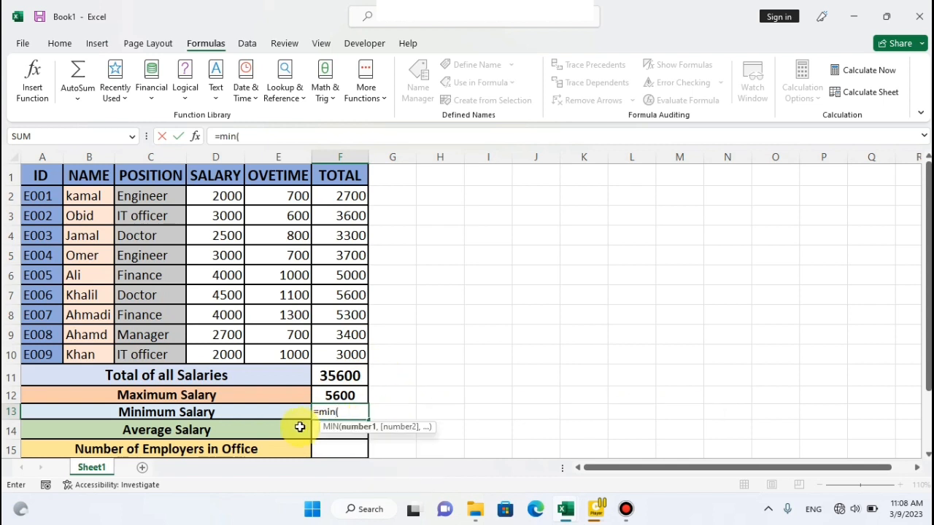
drag(328, 194, 343, 357)
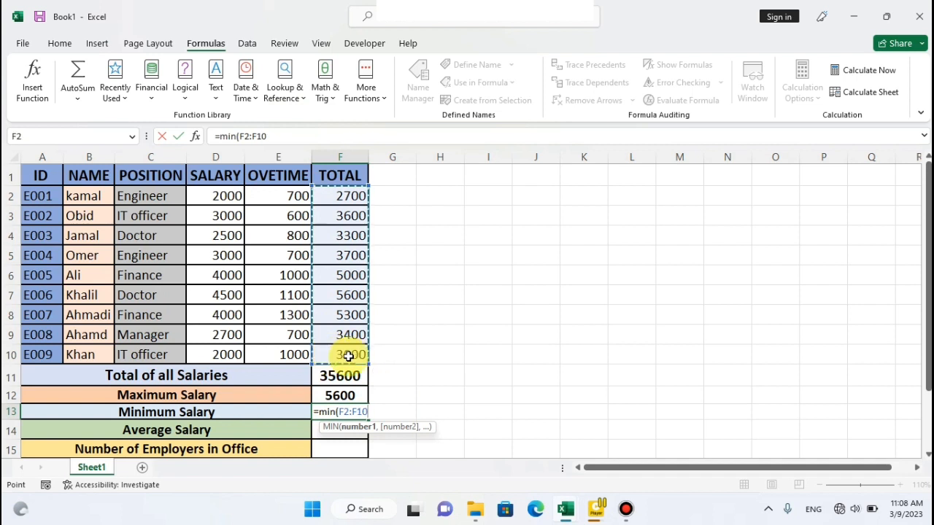
text())
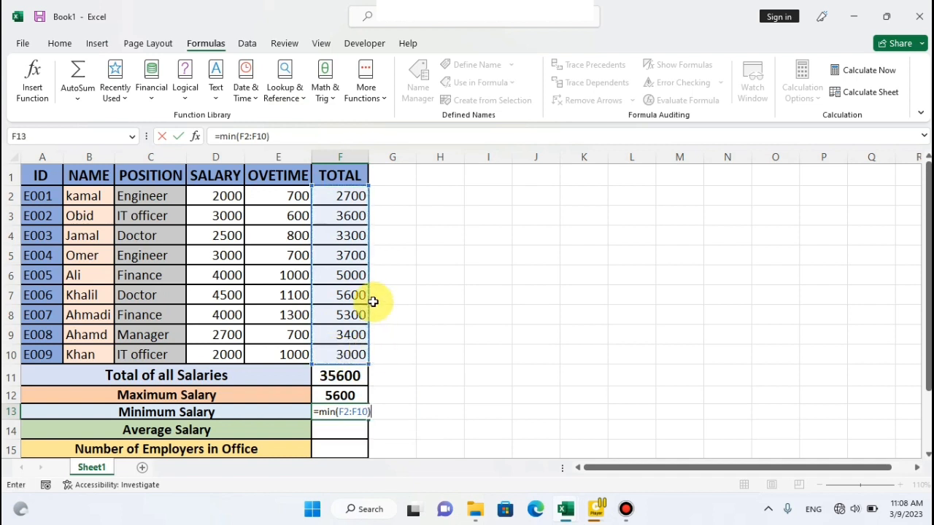
key(Return)
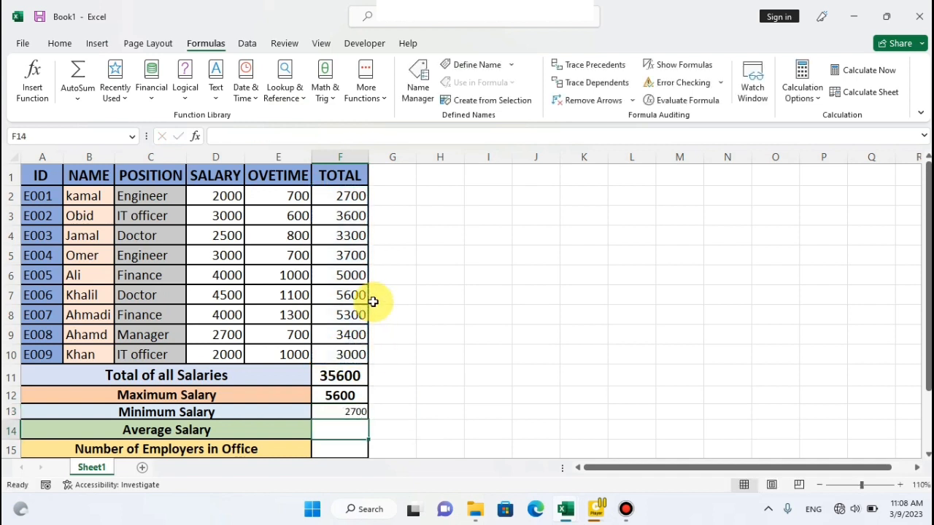
Centre the minimum salary in F13 both ways, enlarge and bold it, and enlarge the maximum salary in F12 to match.
click(332, 411)
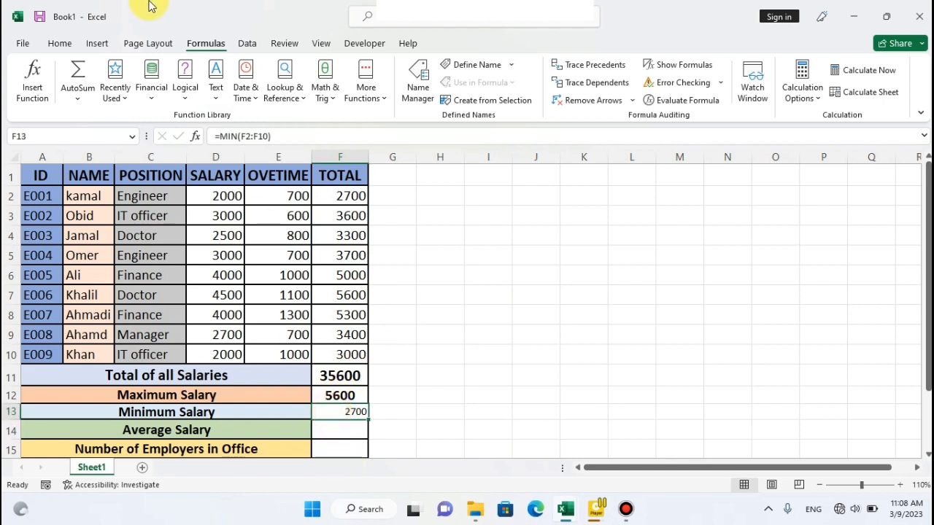
click(95, 43)
click(62, 43)
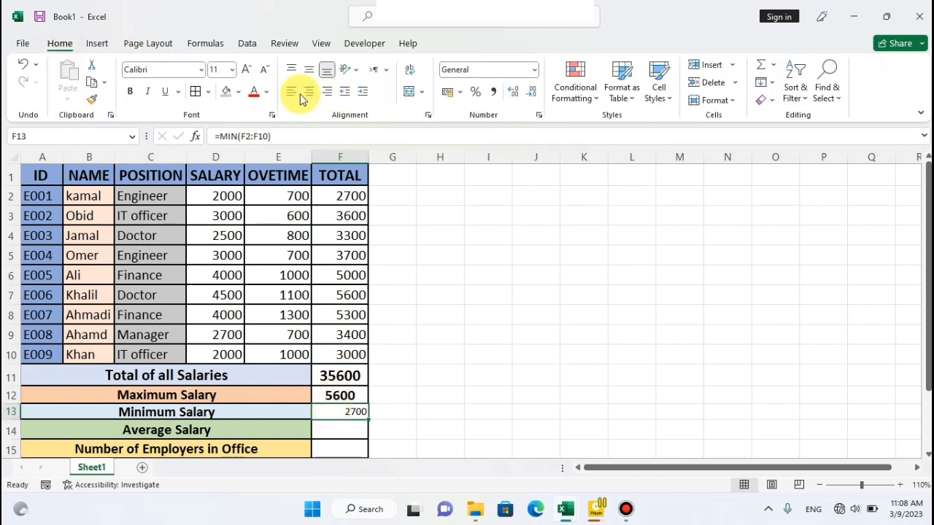
click(309, 92)
click(308, 69)
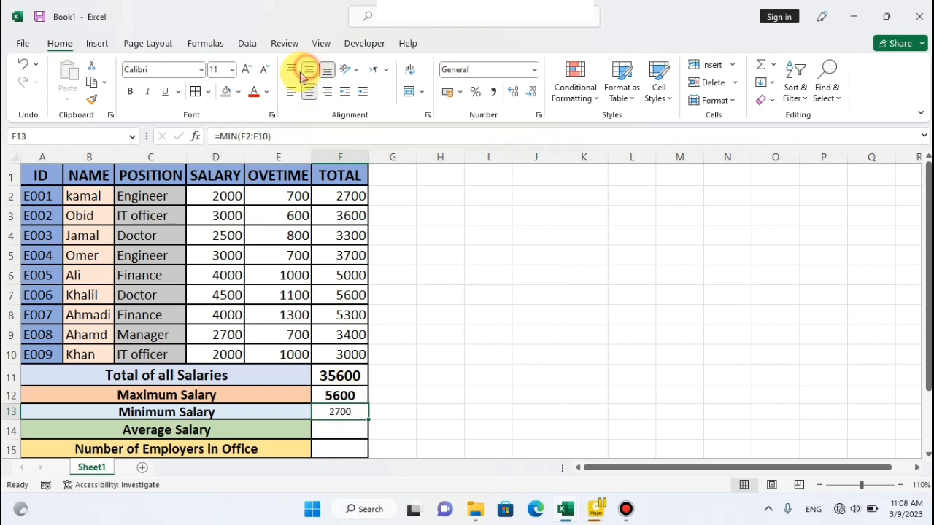
click(250, 69)
click(250, 70)
click(130, 91)
click(318, 397)
click(246, 69)
Examine the AutoSum function choices and the employee totals in F2:F10 that the Average Salary row draws on.
click(205, 48)
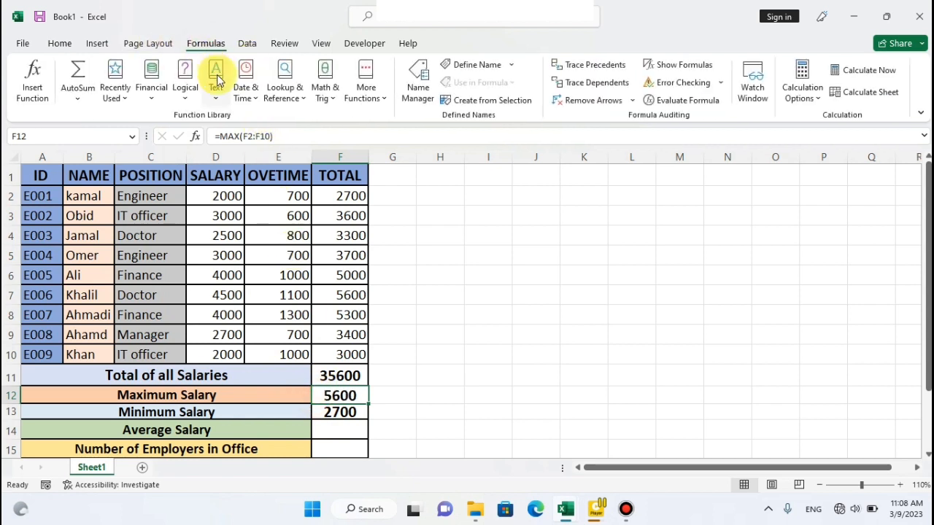
click(78, 98)
click(106, 124)
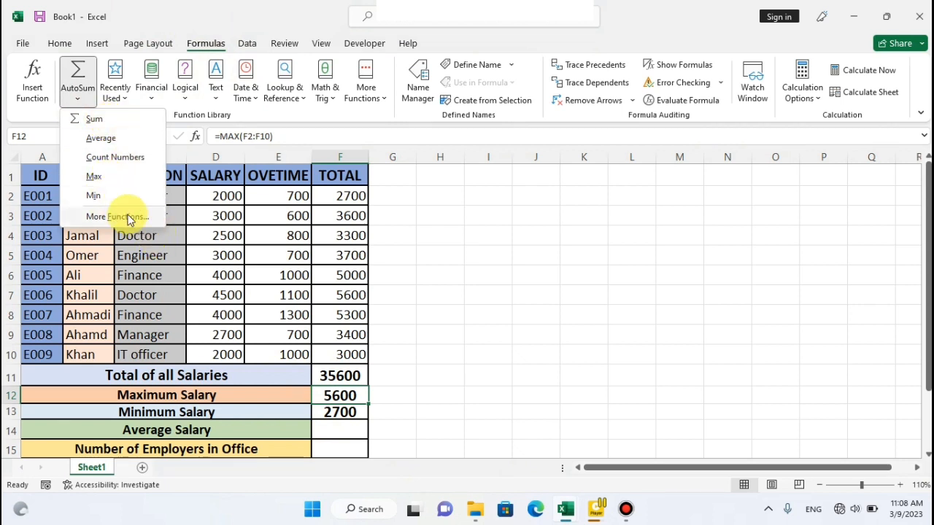
click(320, 429)
click(257, 434)
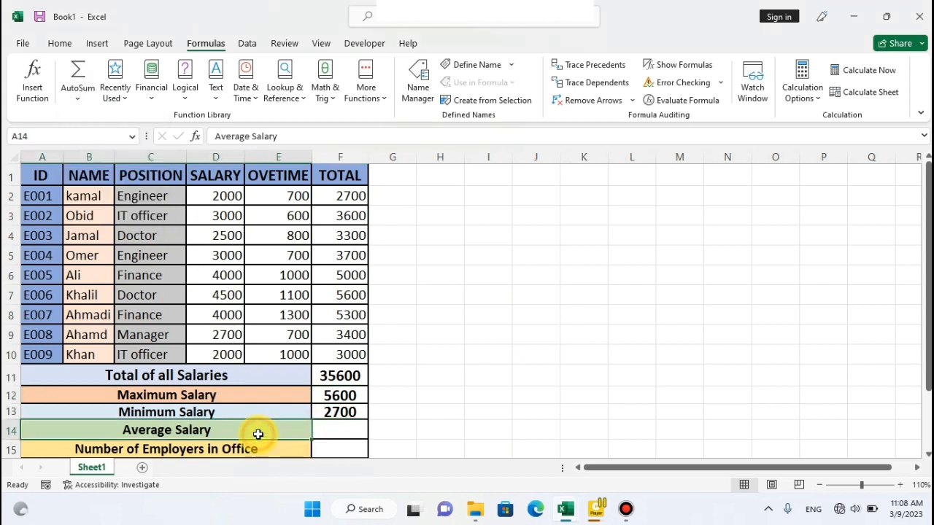
drag(328, 191, 327, 349)
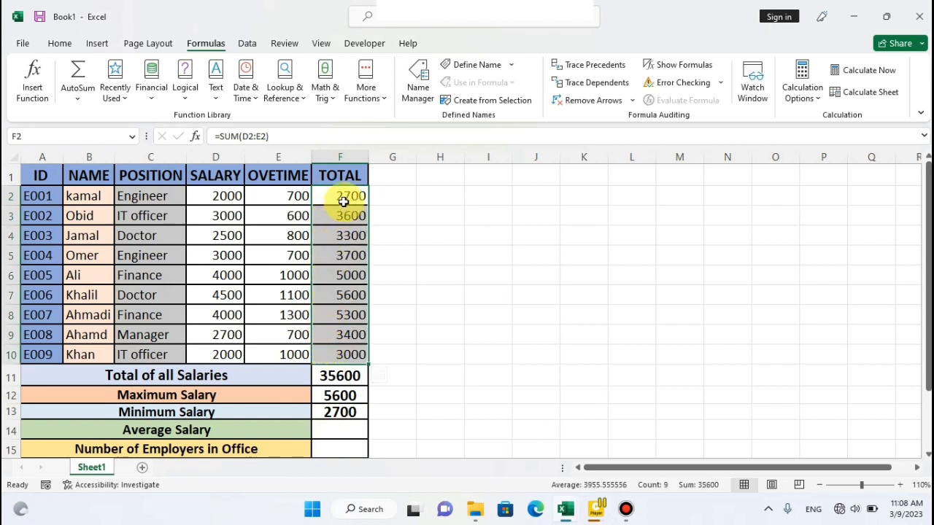
click(329, 216)
click(329, 233)
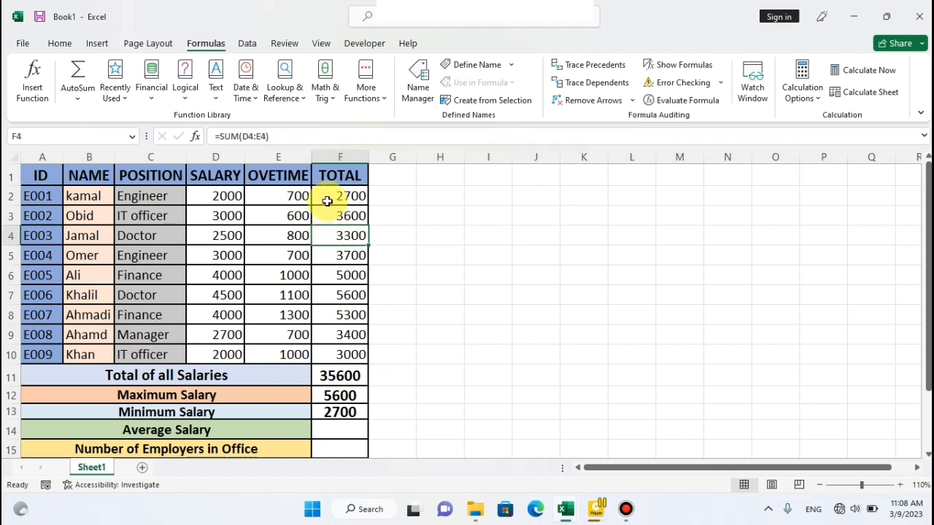
drag(326, 198, 328, 344)
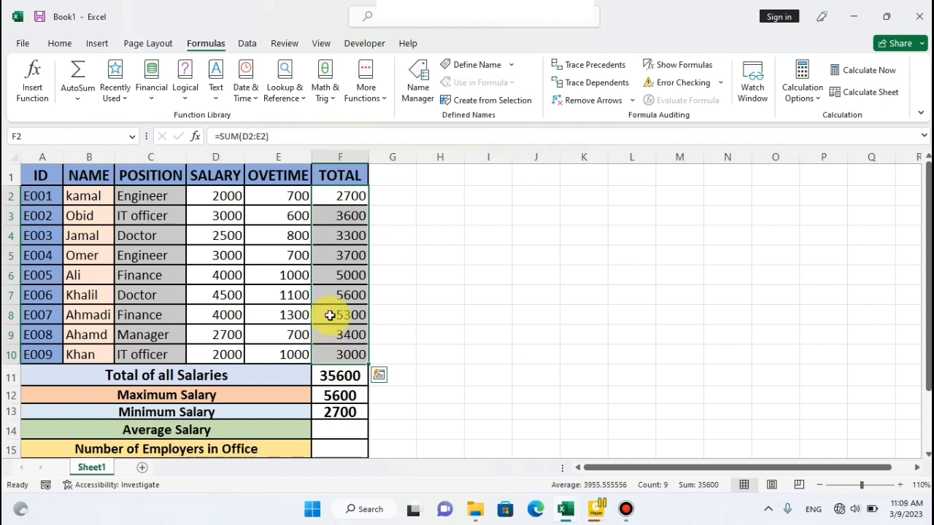
click(193, 432)
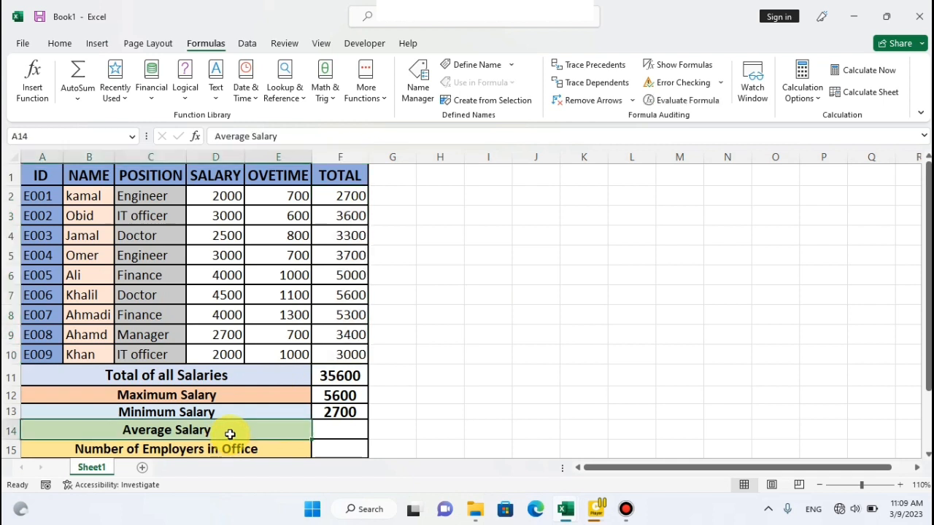
Enter =average(F2:F10) in F14 as the average salary.
click(336, 431)
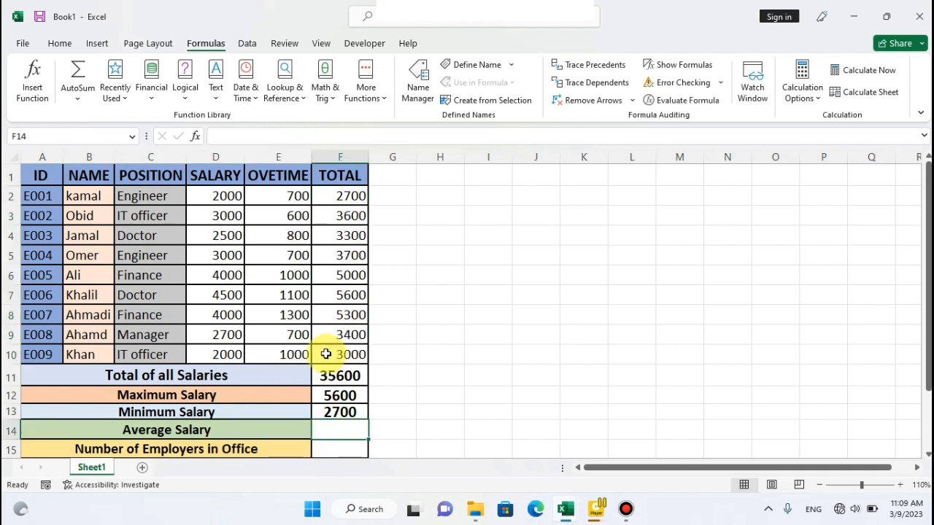
click(78, 96)
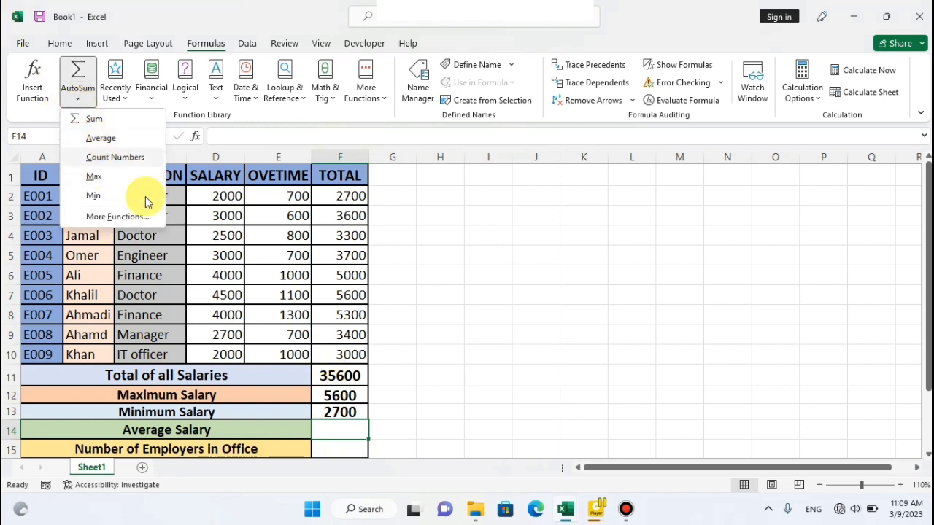
click(335, 434)
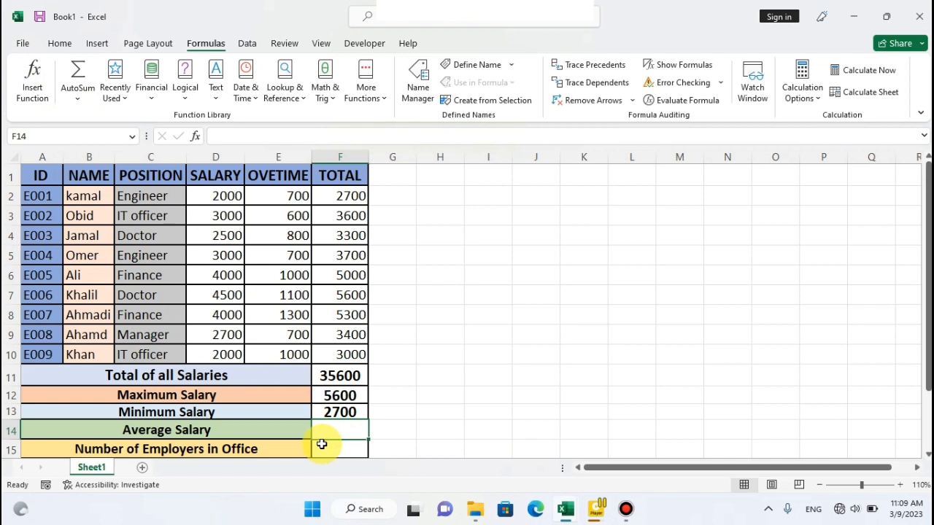
text(=a)
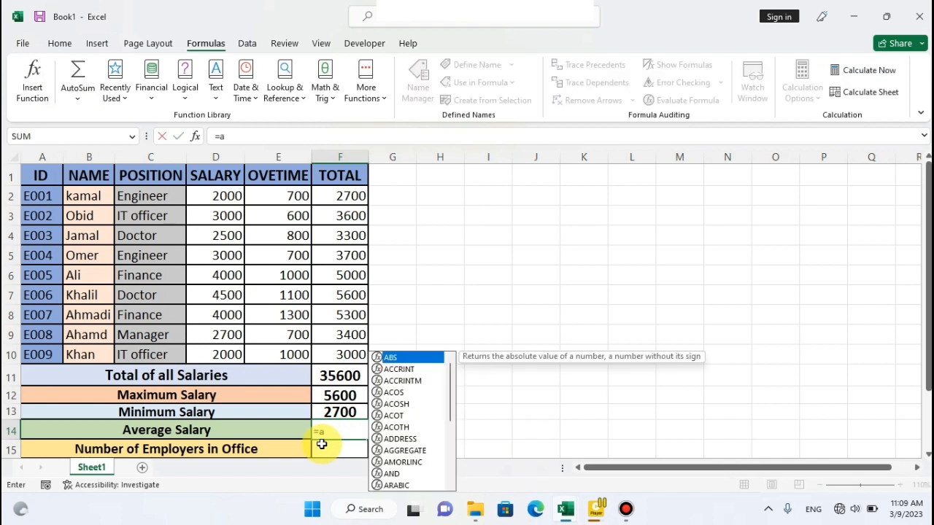
text(verage)
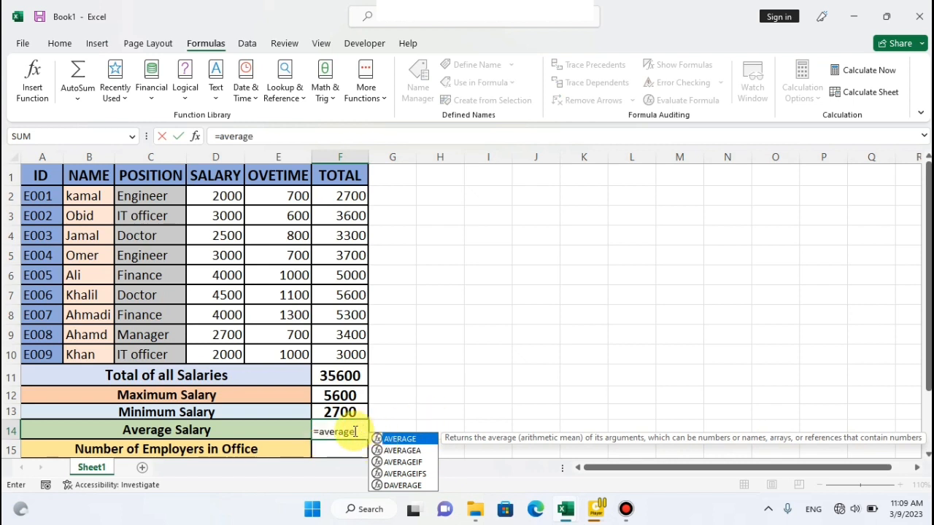
text(()
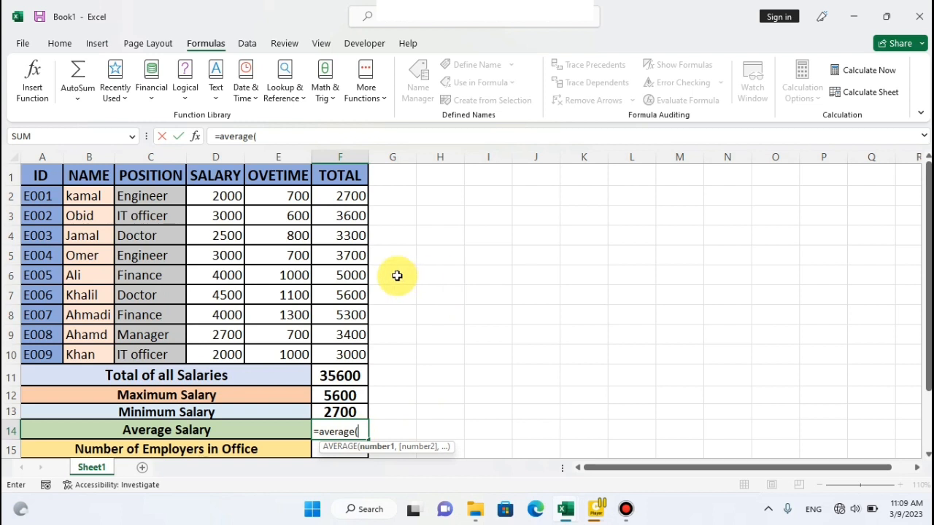
drag(325, 195, 343, 354)
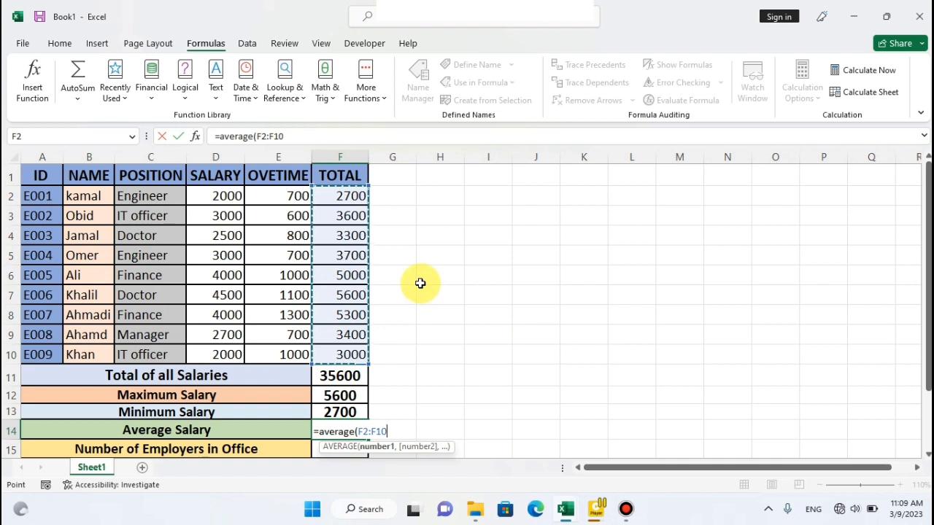
text())
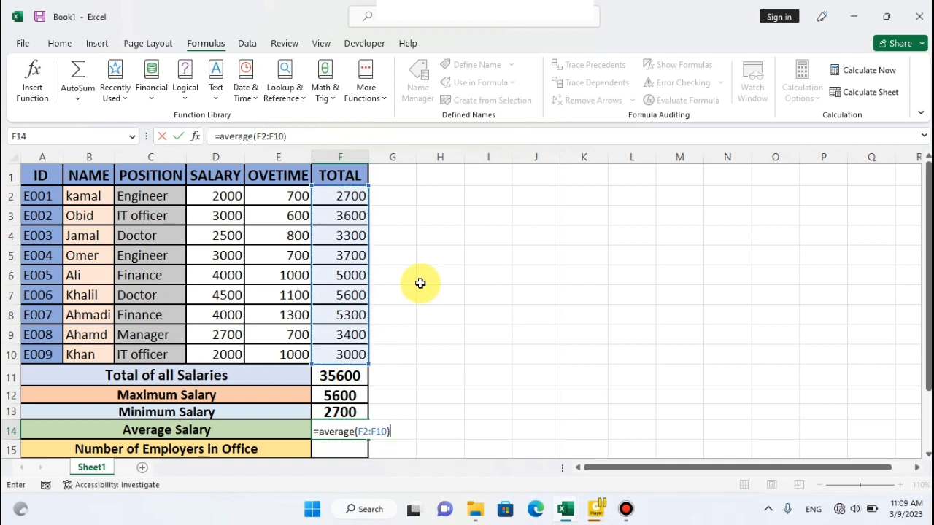
key(Return)
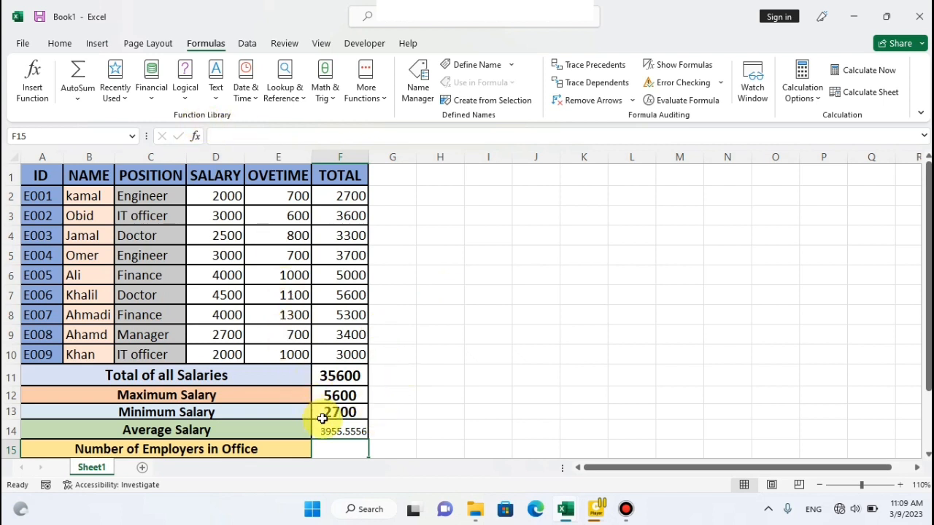
Set the average salary in F14 to font size 14, make it bold and centre it horizontally and vertically.
click(59, 45)
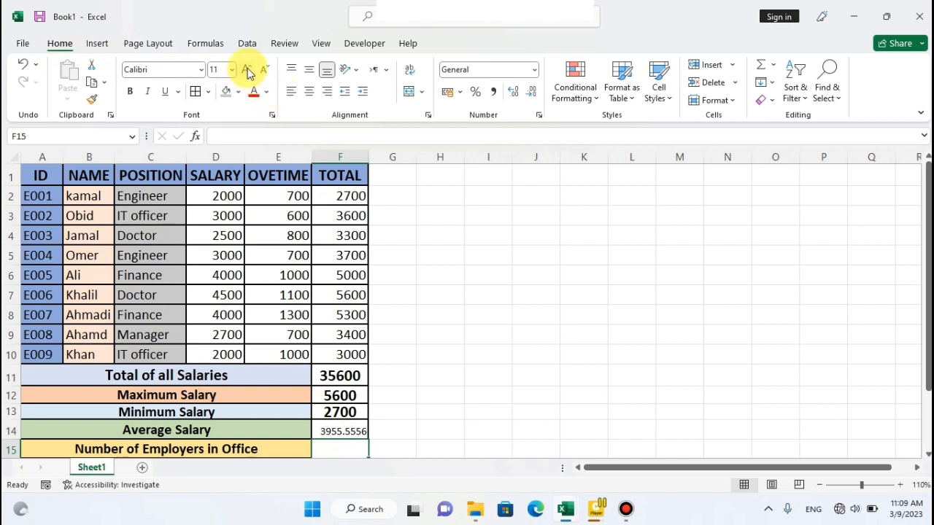
click(357, 429)
click(246, 68)
click(246, 67)
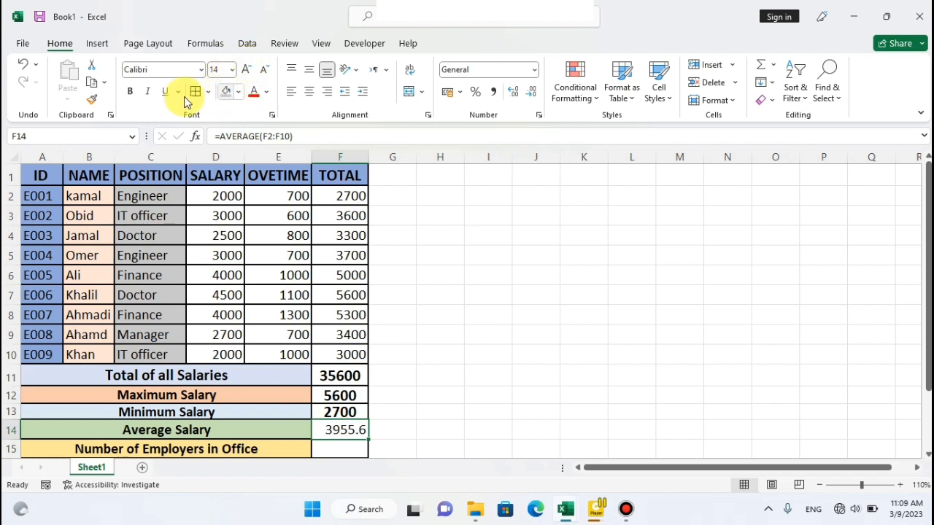
click(130, 91)
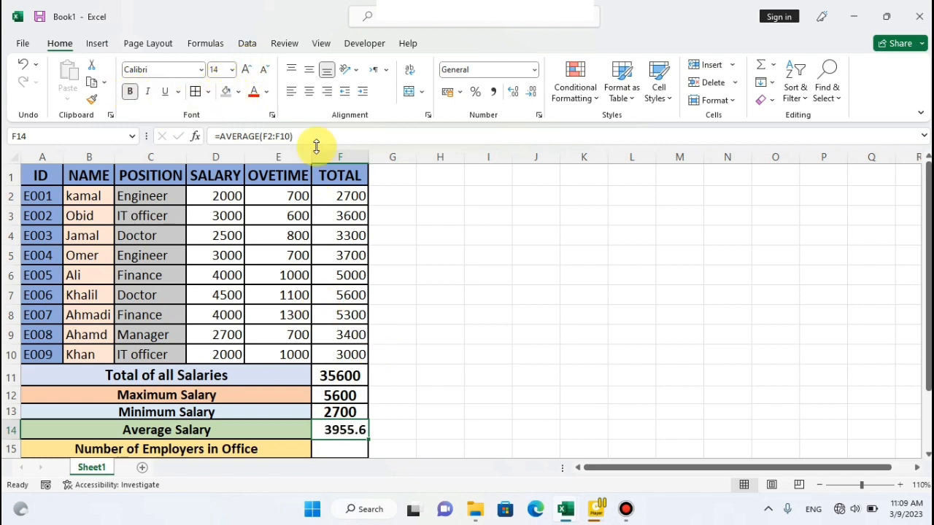
click(309, 91)
click(309, 69)
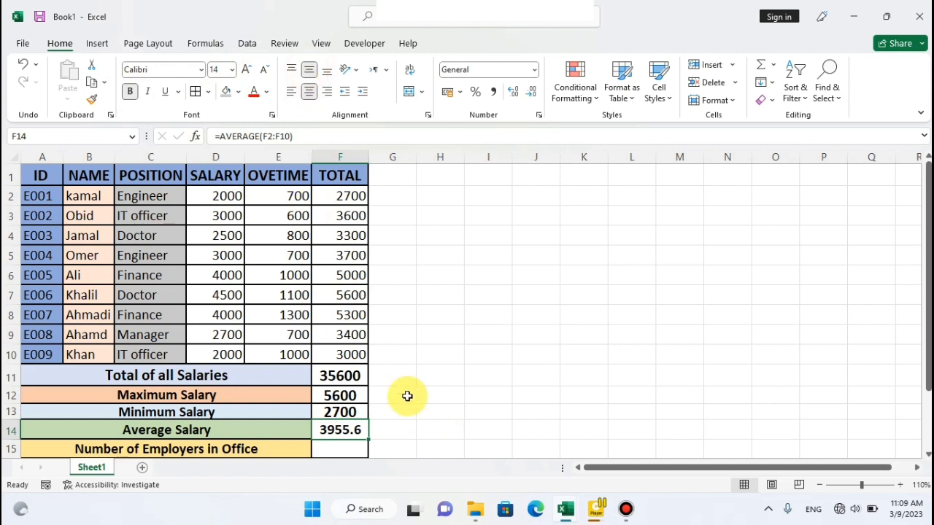
Examine the AutoSum counting function and the employee names in B2:B10 for the Number of Employers in Office row.
click(205, 44)
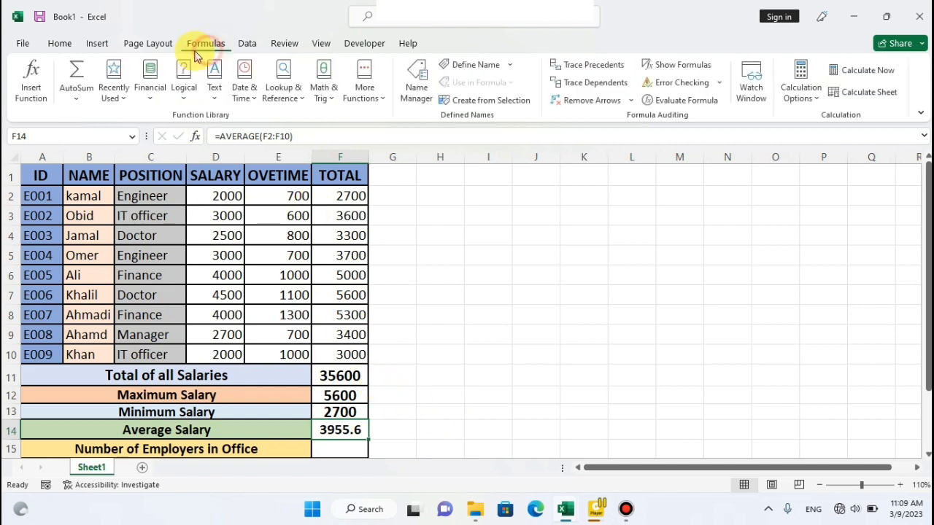
click(80, 99)
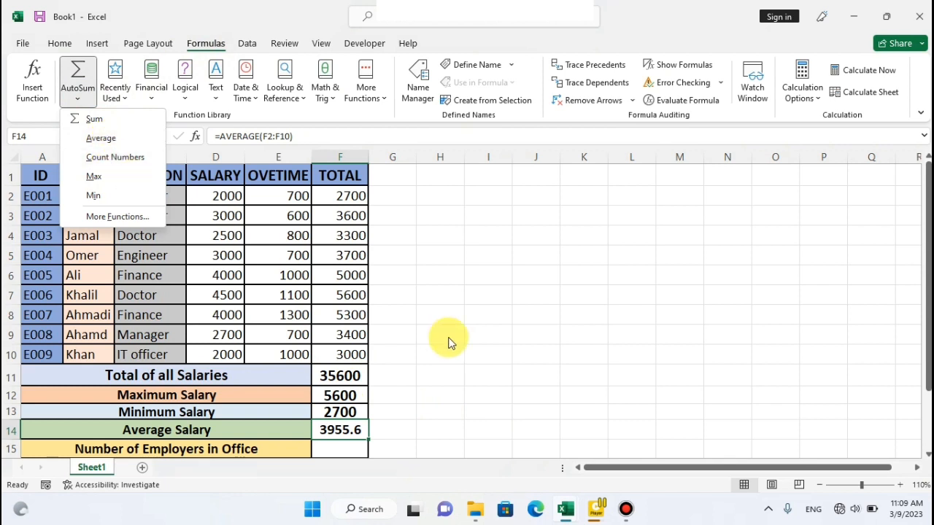
click(448, 337)
click(348, 448)
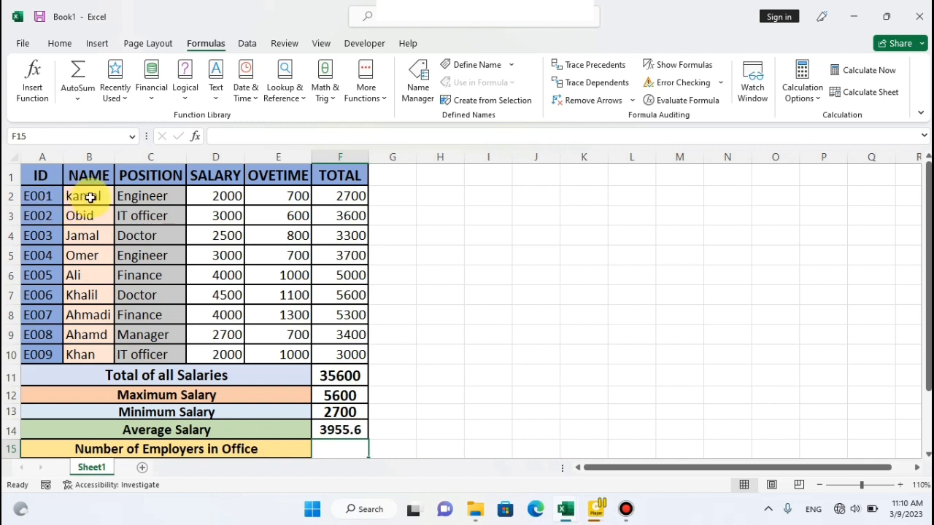
drag(91, 196, 84, 358)
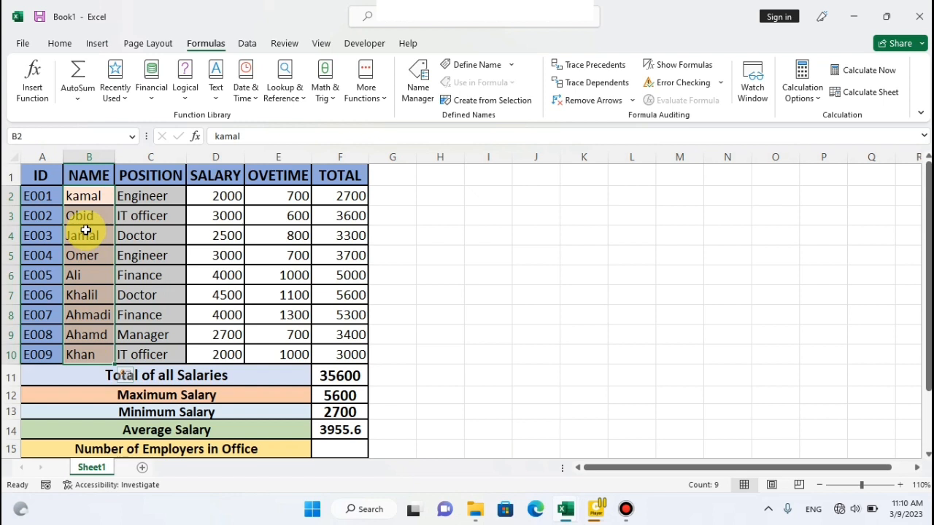
click(342, 443)
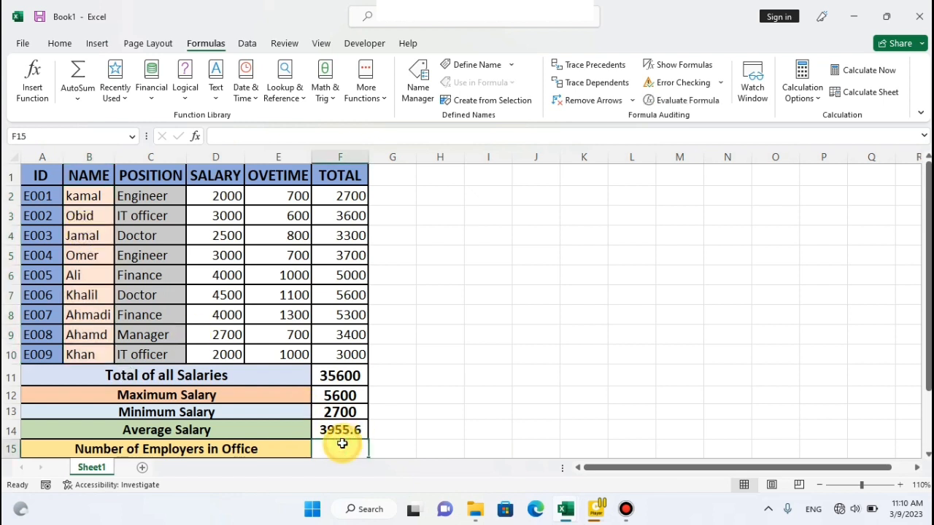
click(76, 98)
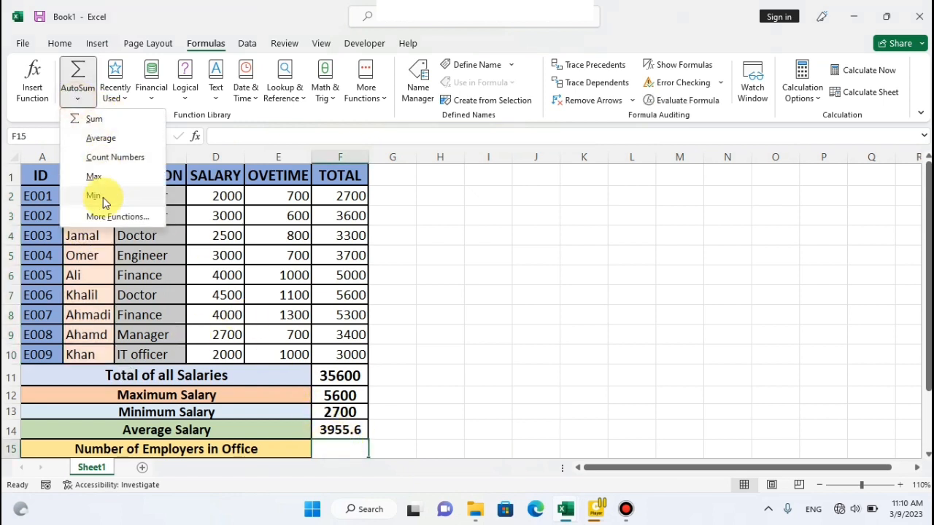
Enter =count(F2:F10) in F15 as the number of employees in the office.
click(343, 445)
text(=)
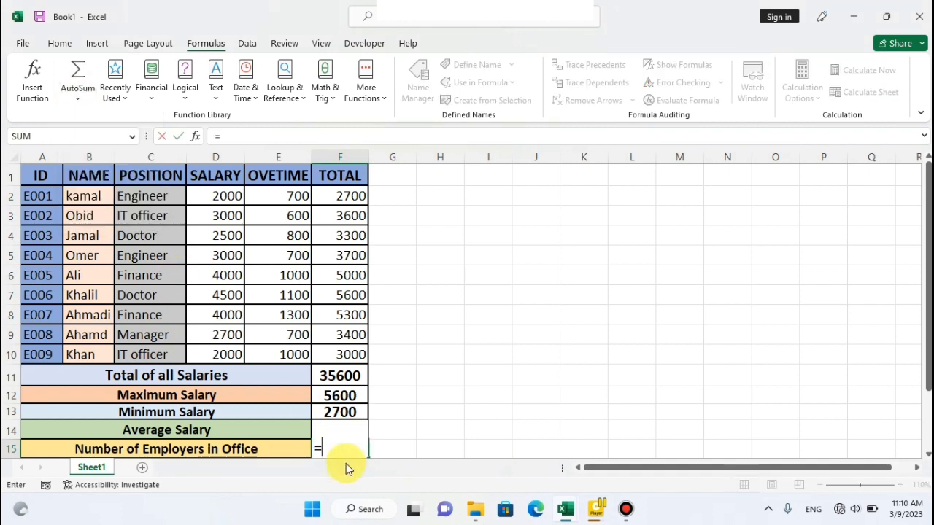
text(ciu)
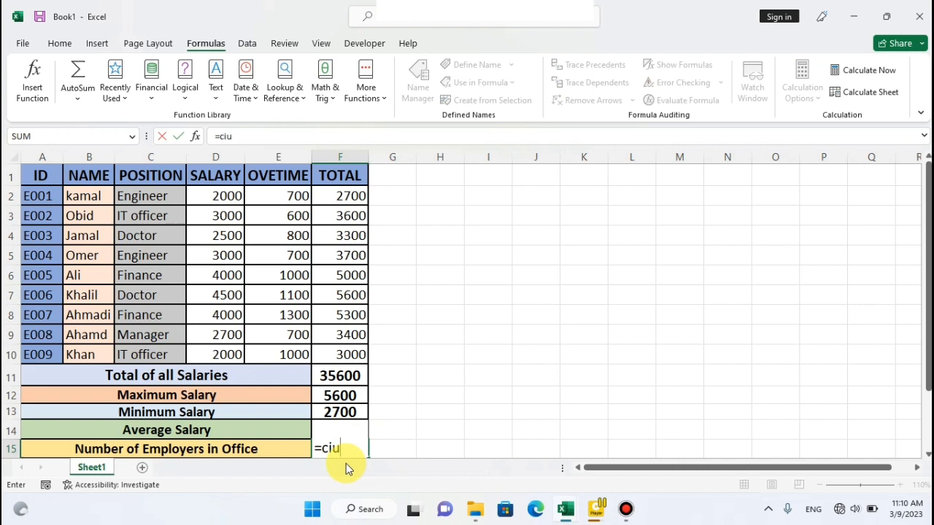
text(j)
key(BackSpace)
key(BackSpace)
key(BackSpace)
key(BackSpace)
text(ount)
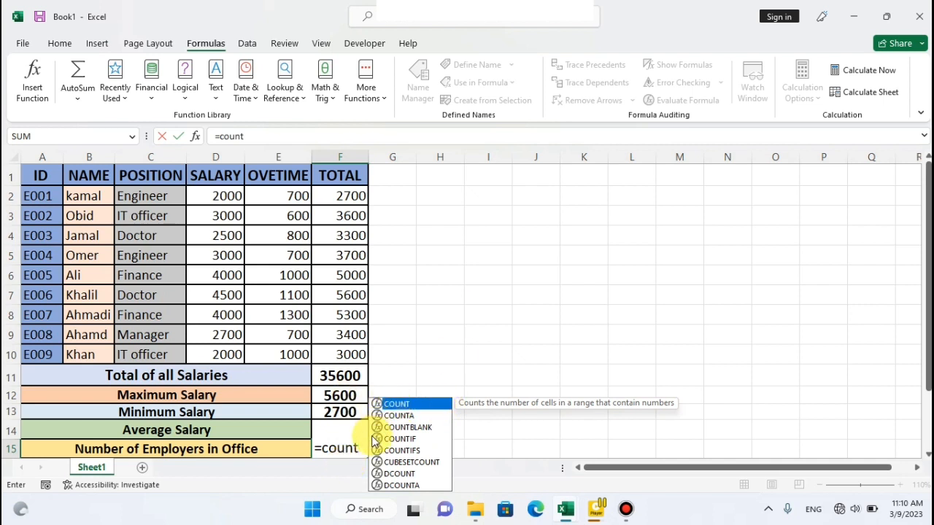
text(()
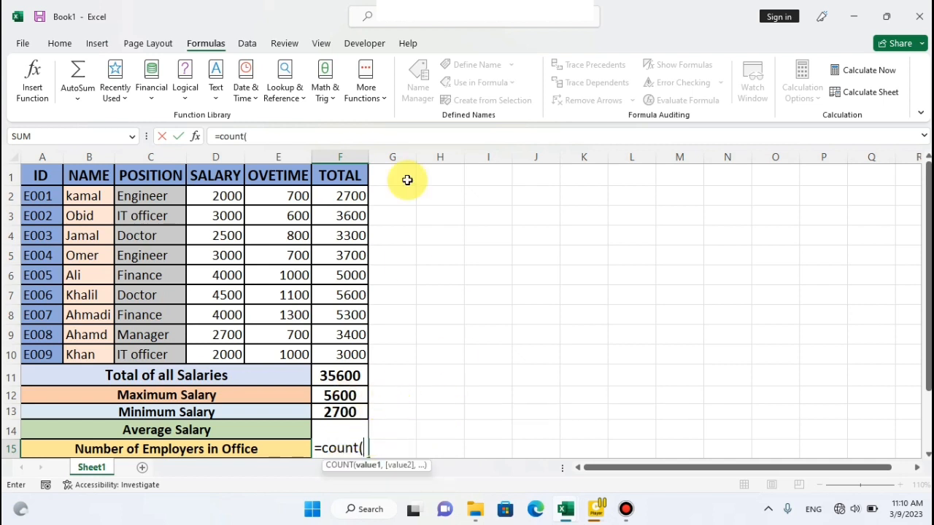
drag(326, 197, 329, 347)
text())
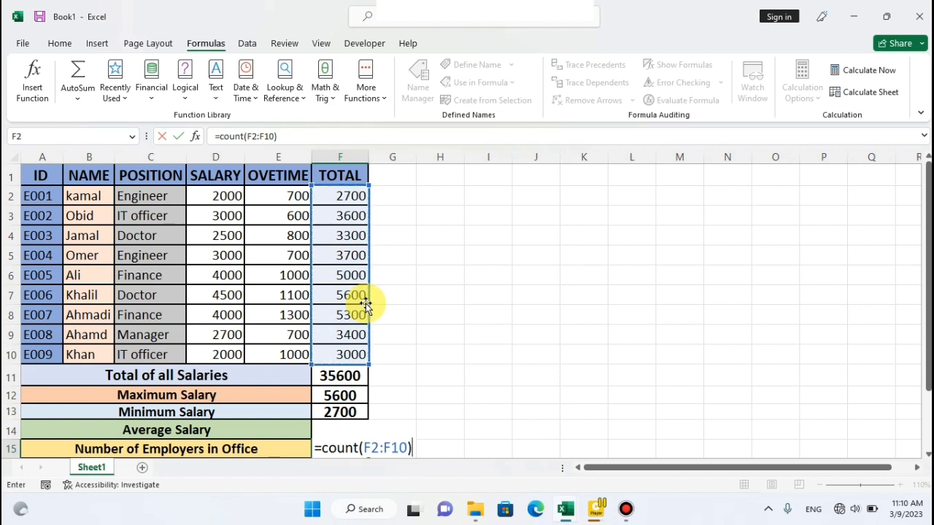
key(Return)
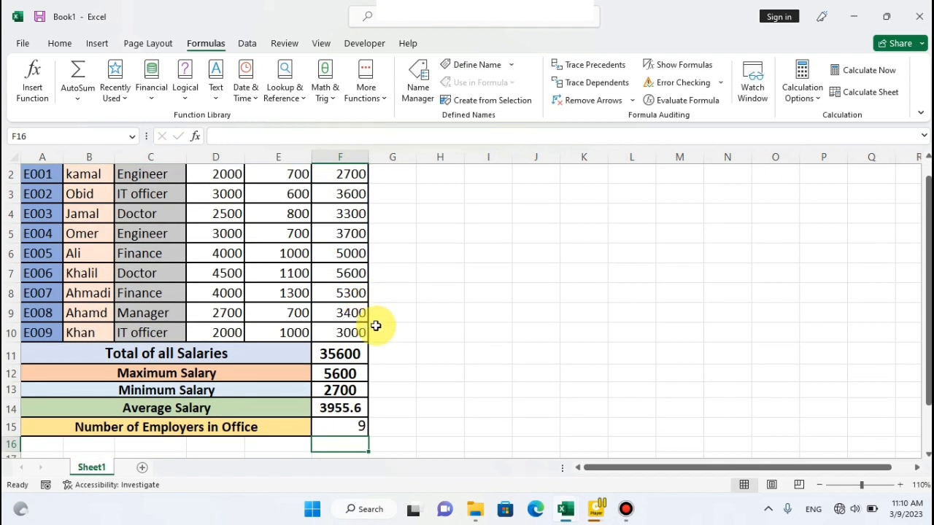
Centre the employee count in F15 horizontally.
click(327, 429)
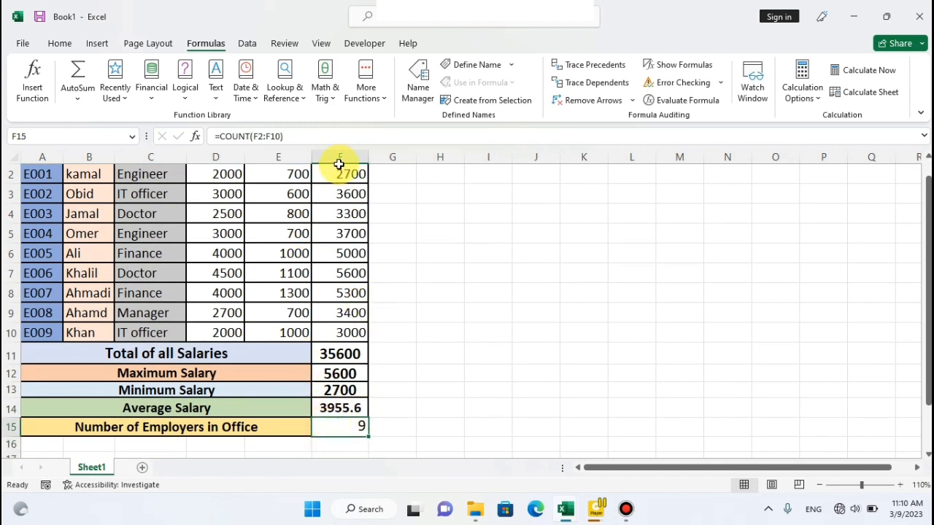
click(60, 43)
click(308, 91)
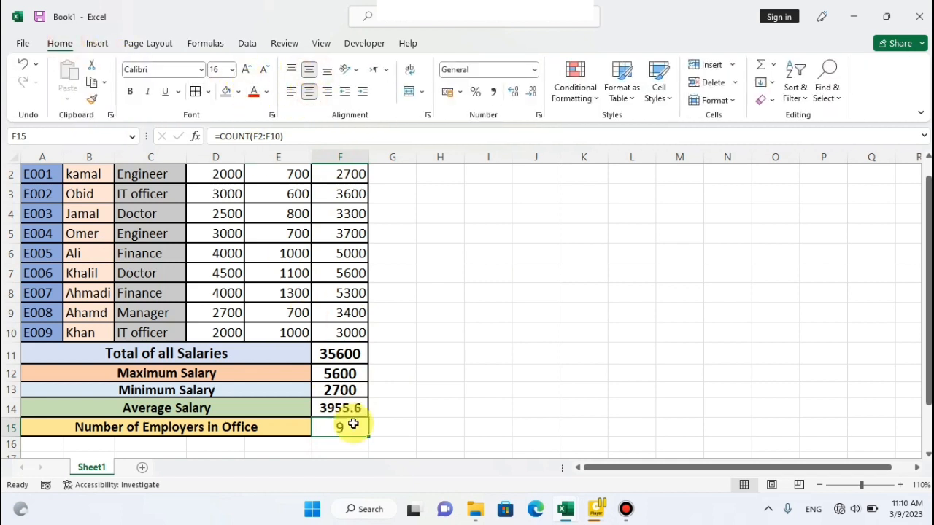
click(398, 321)
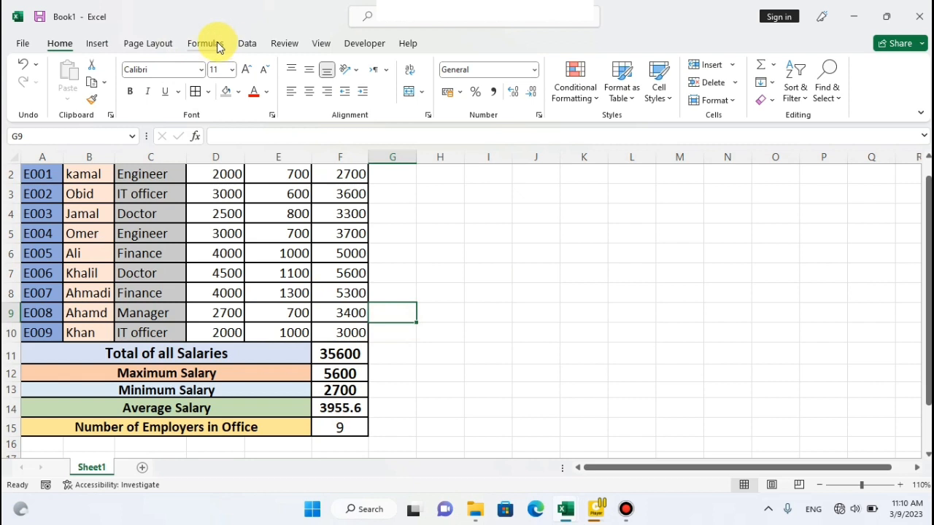
click(206, 44)
click(77, 90)
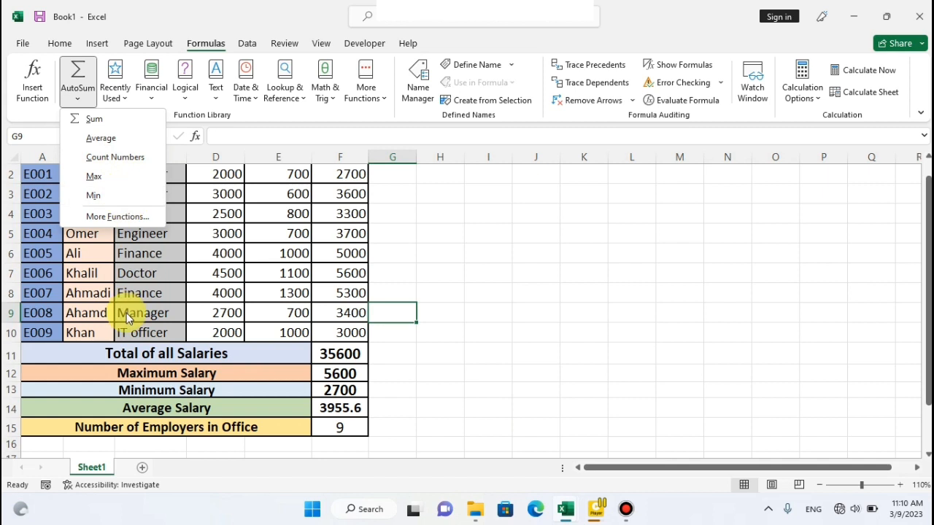
click(290, 280)
scroll(289, 280, up, 1)
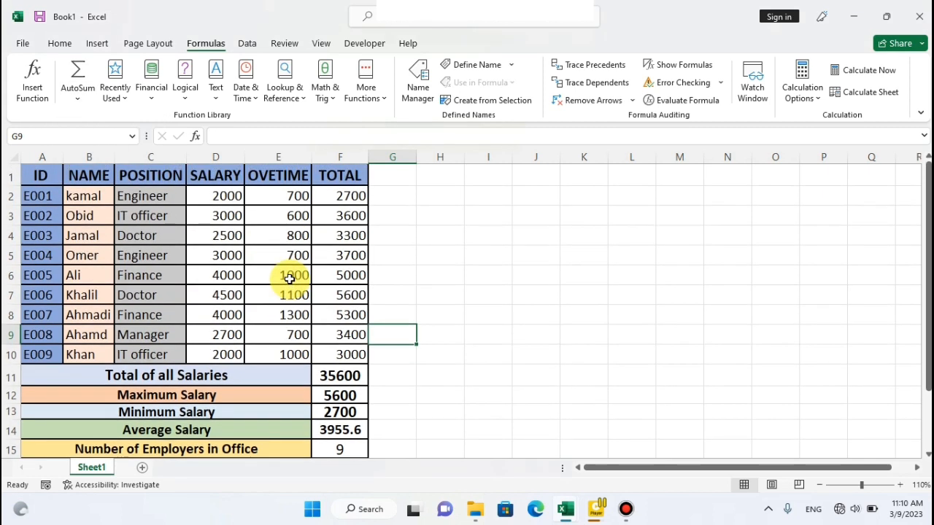